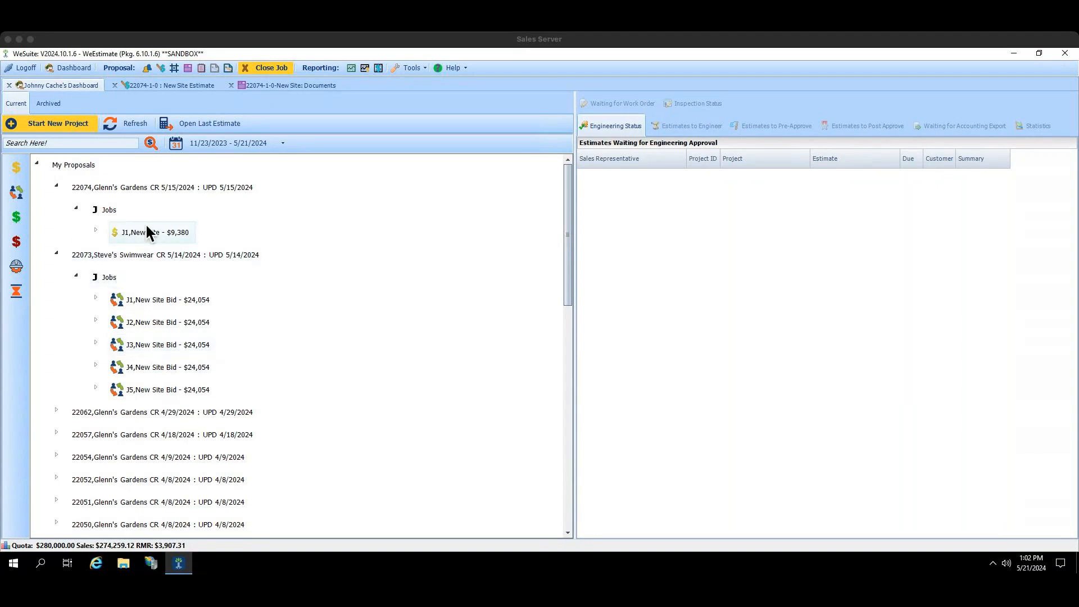
# Step: Close the open estimate and documents, and reopen the documents of job J1, New Site, in the newest Glenn's Gardens project
pyautogui.click(232, 86)
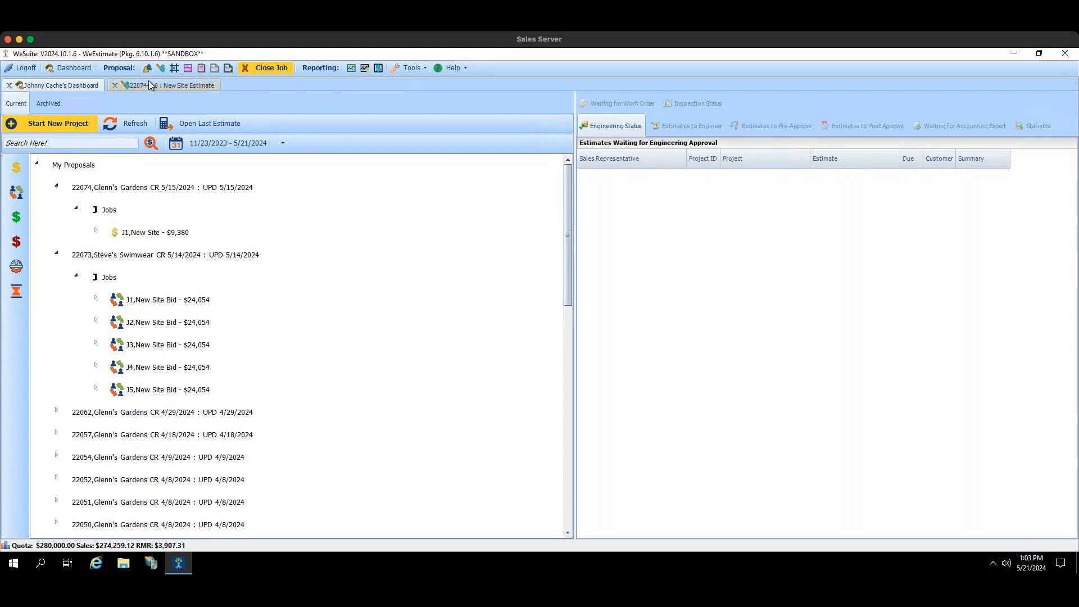
pyautogui.click(115, 85)
pyautogui.click(160, 237)
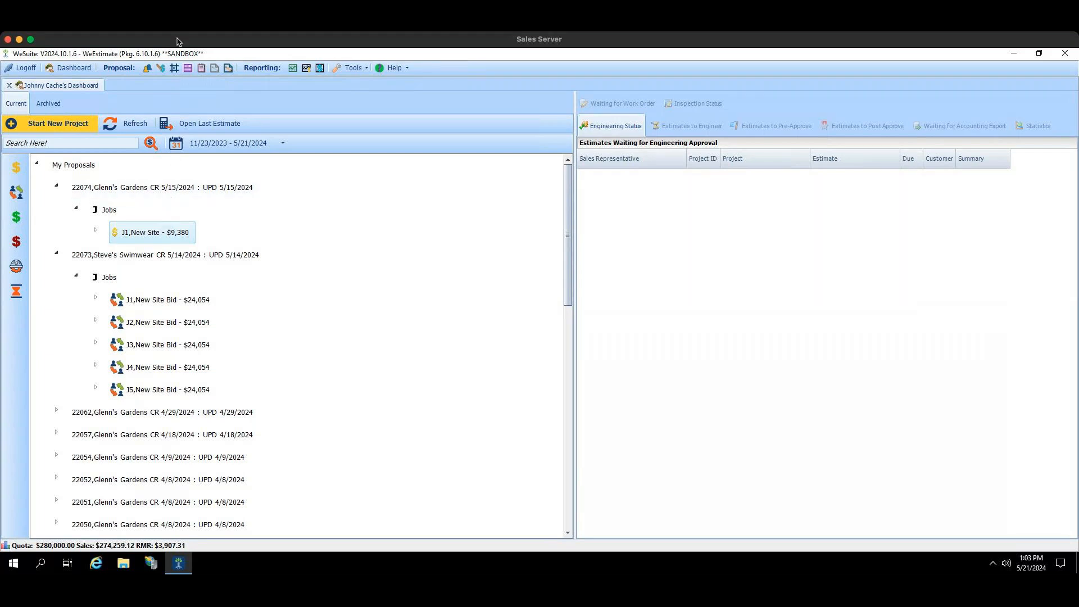
pyautogui.click(186, 68)
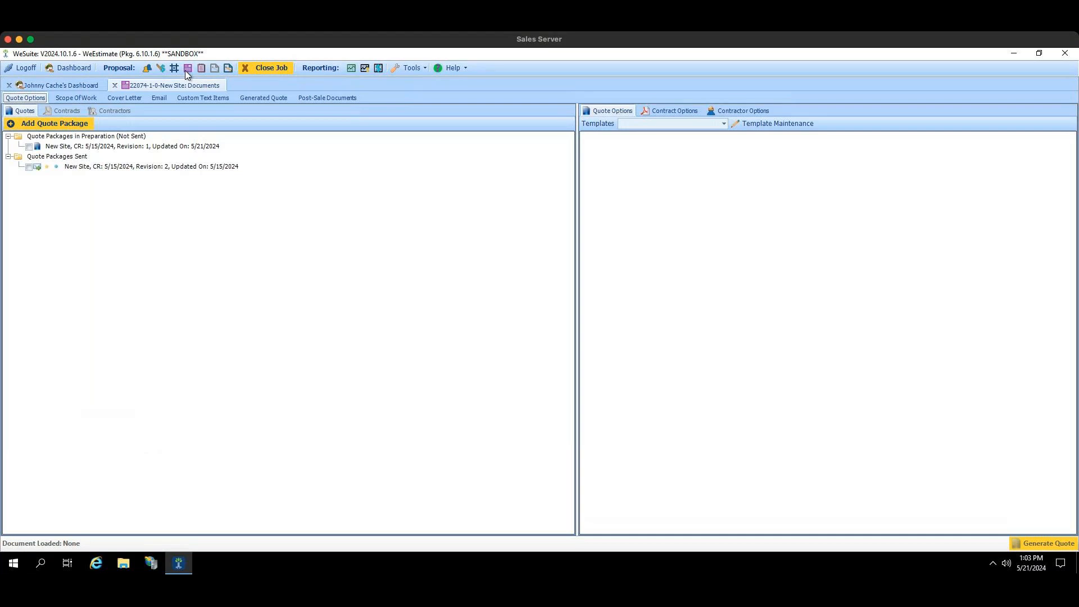
pyautogui.click(30, 138)
pyautogui.click(29, 149)
# Step: Start adding a new quote package, reviewing the available document templates and keeping Blue Template - Core 2.0
pyautogui.click(55, 127)
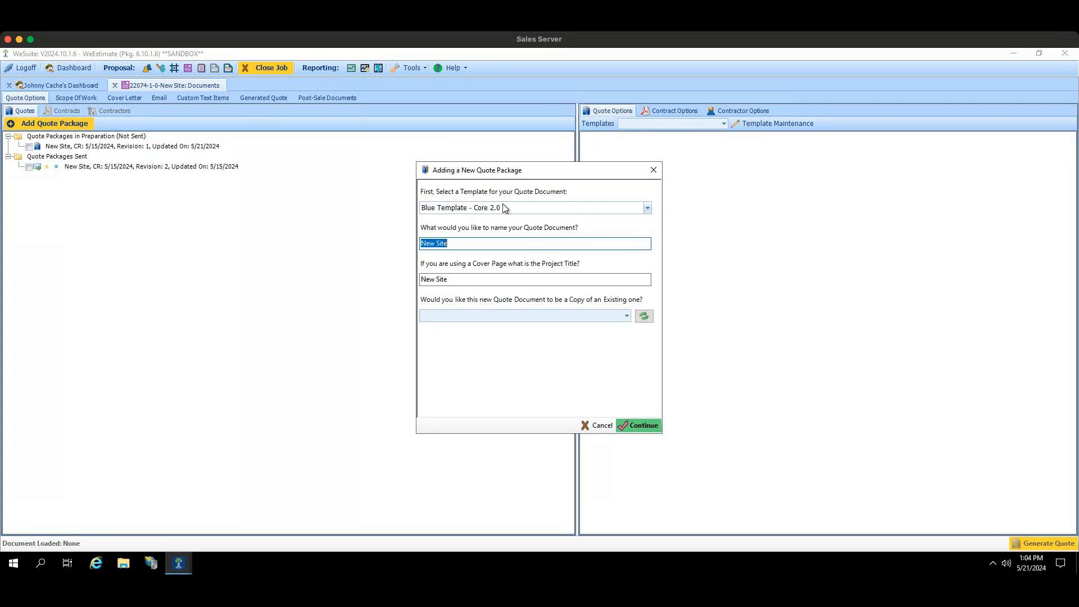
pyautogui.click(647, 208)
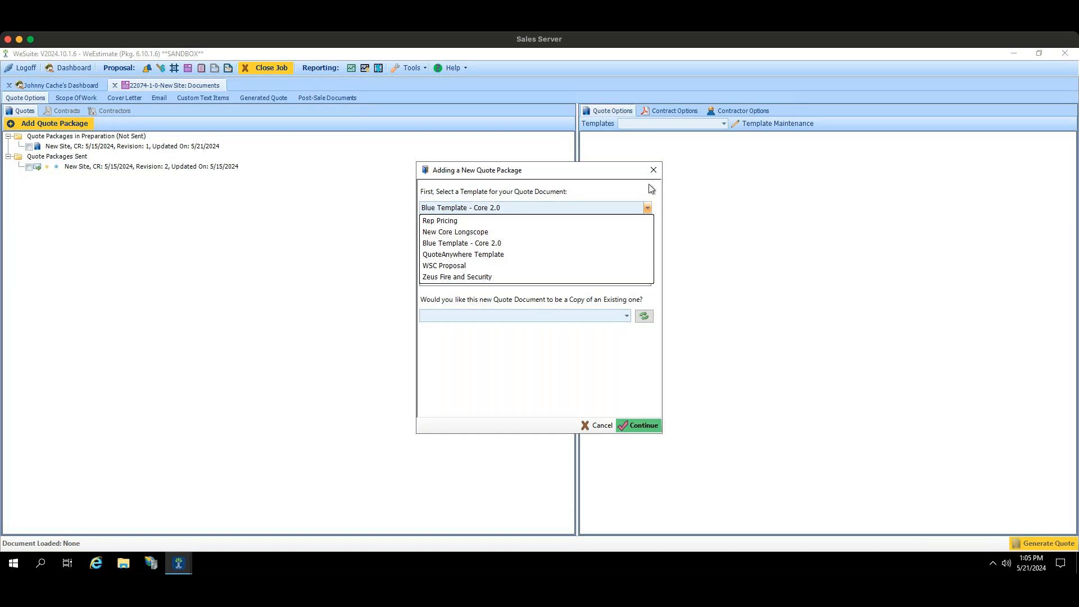
pyautogui.click(647, 209)
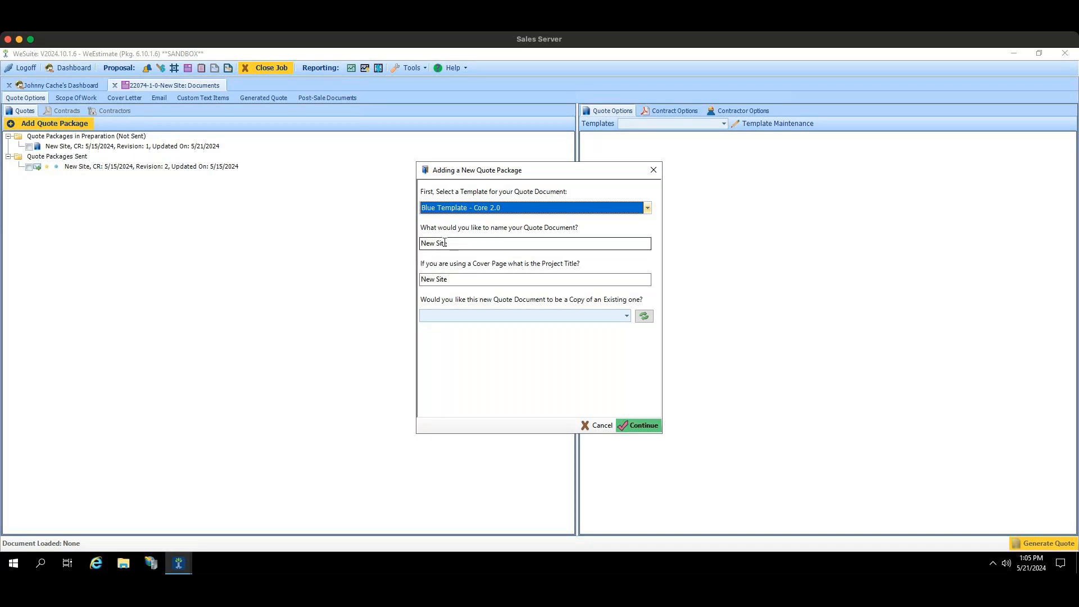
# Step: Name the new quote document "New Site Revision 1" and keep "New Site" as its cover page project title
pyautogui.moveTo(460, 244); pyautogui.dragTo(398, 250)
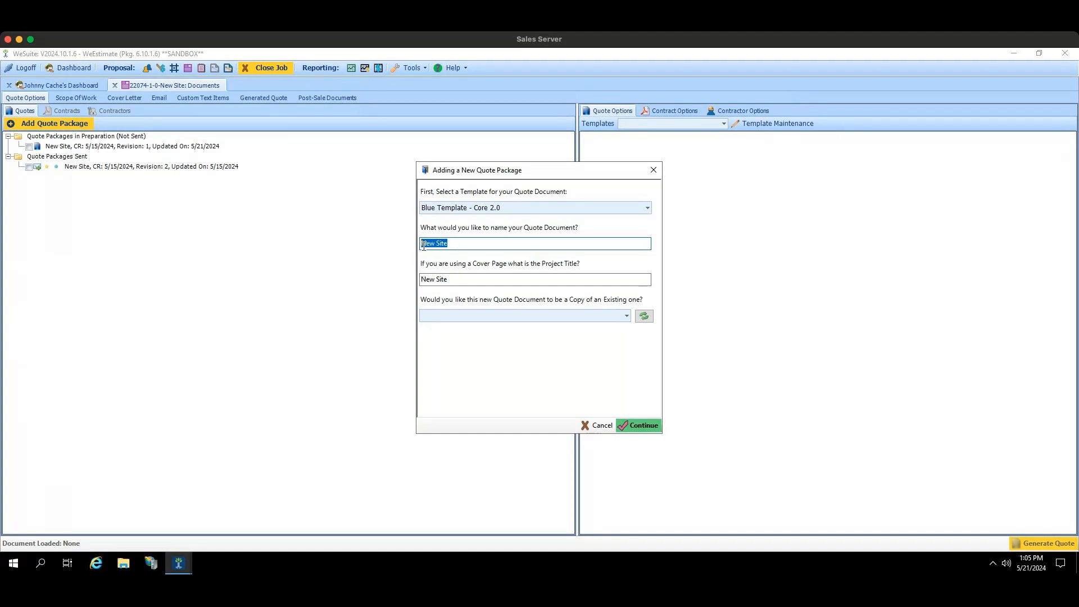
pyautogui.moveTo(449, 279); pyautogui.dragTo(417, 281)
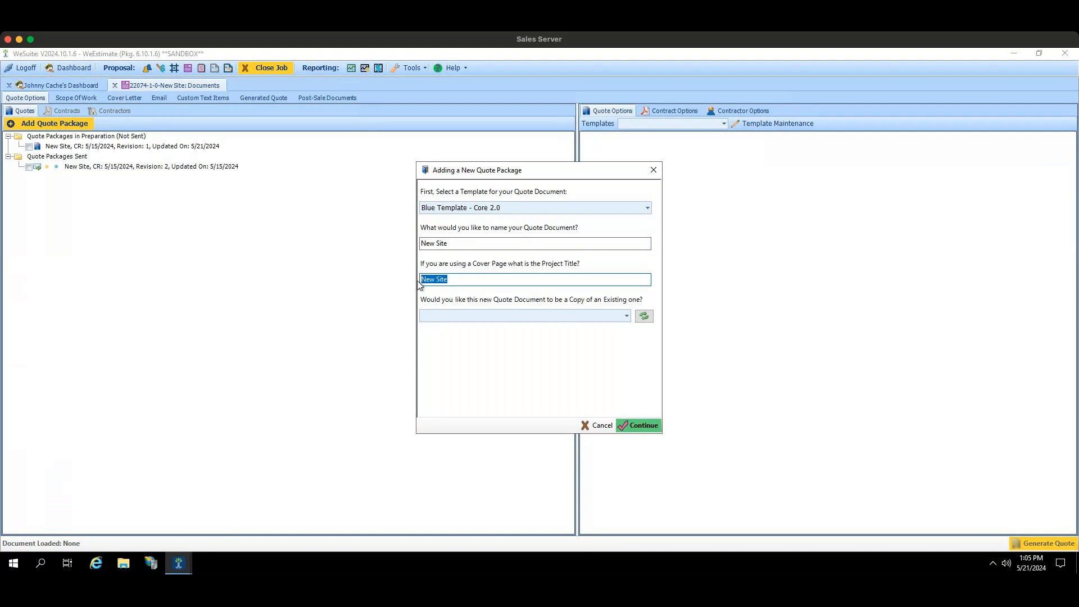
pyautogui.click(452, 243)
pyautogui.write('Revision 1')
pyautogui.click(464, 284)
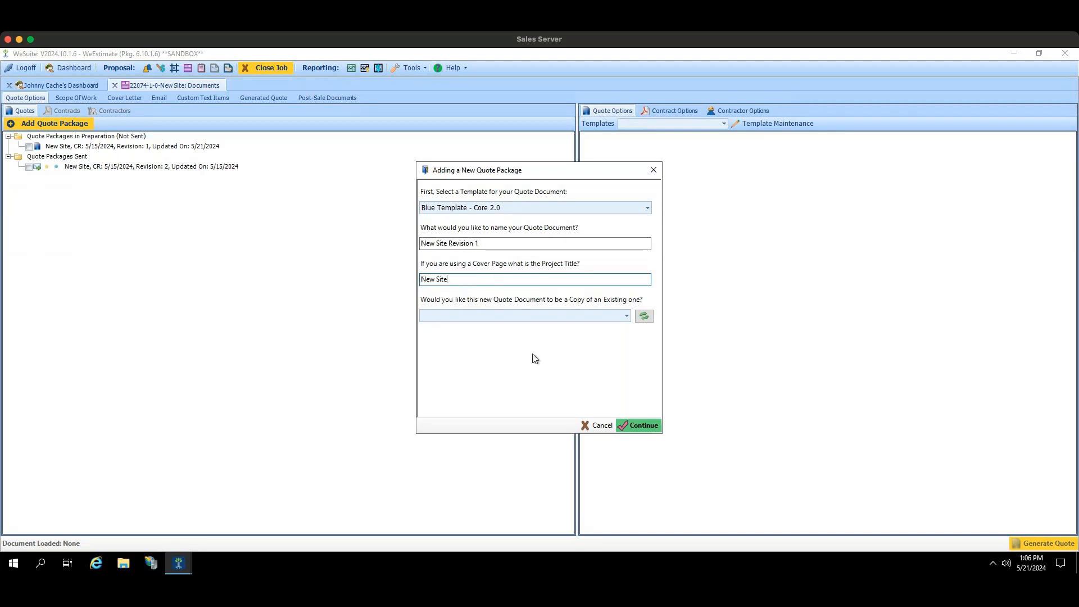
pyautogui.click(625, 316)
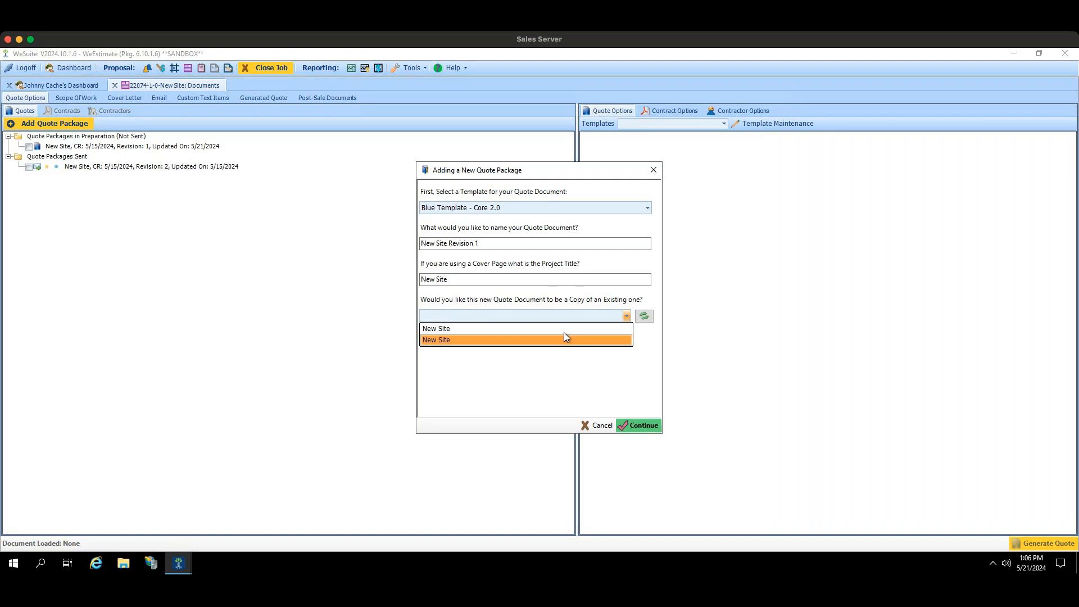
pyautogui.click(525, 331)
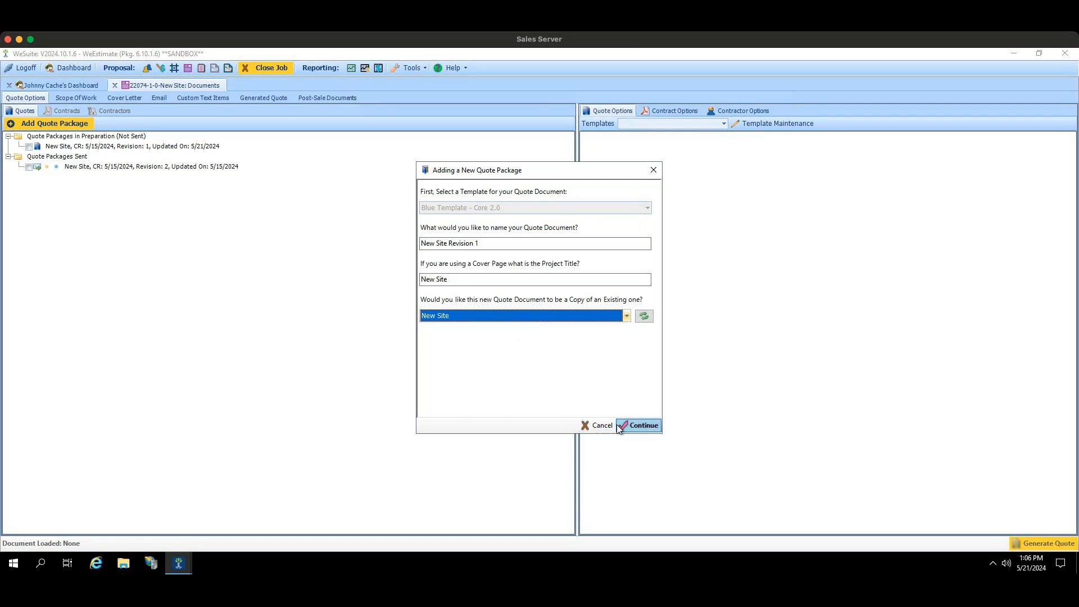
pyautogui.click(643, 316)
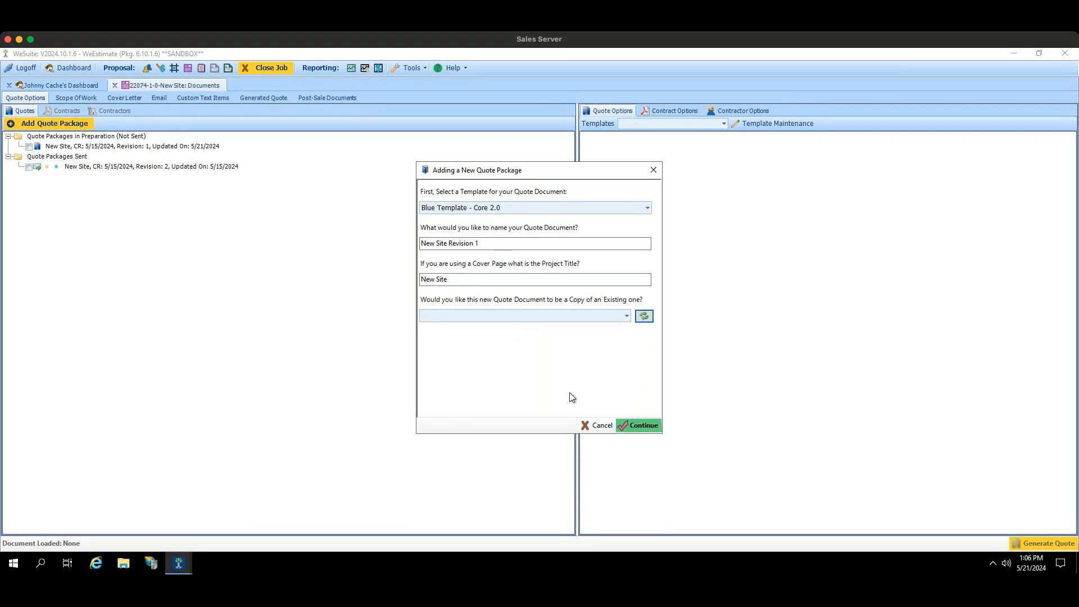
# Step: Create the new quote package without copying an existing quote document
pyautogui.click(627, 426)
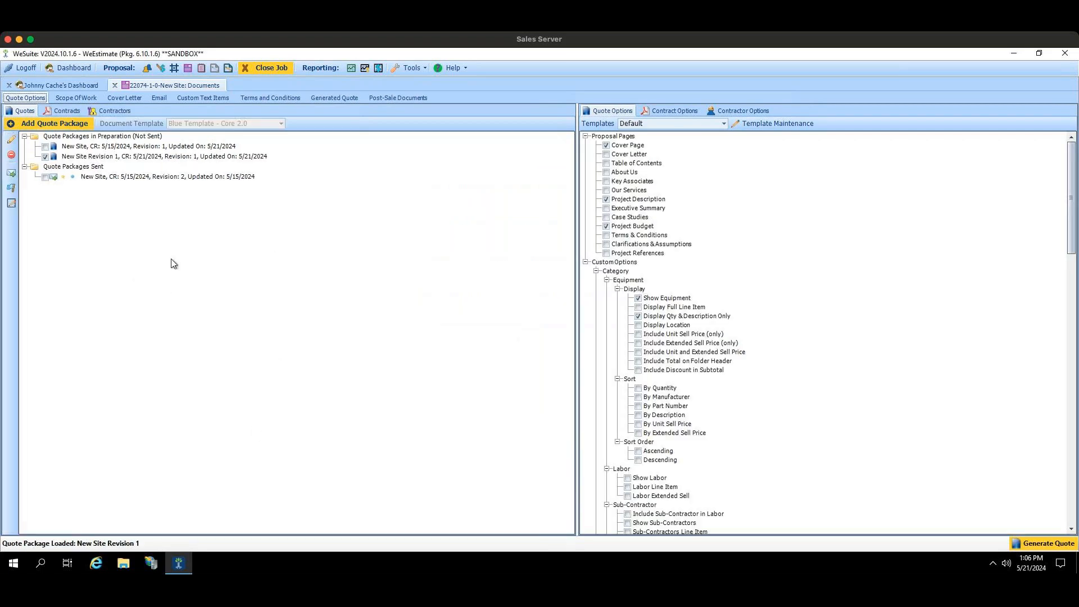
pyautogui.click(49, 166)
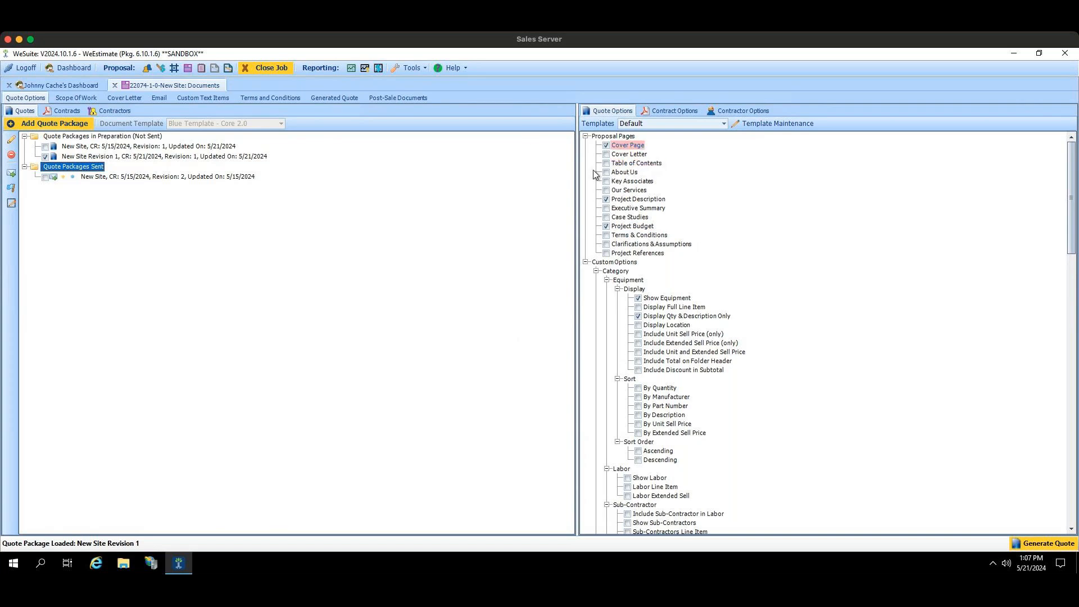
# Step: Look through the contract and contractor options, and return to the quote options of the loaded package
pyautogui.click(660, 107)
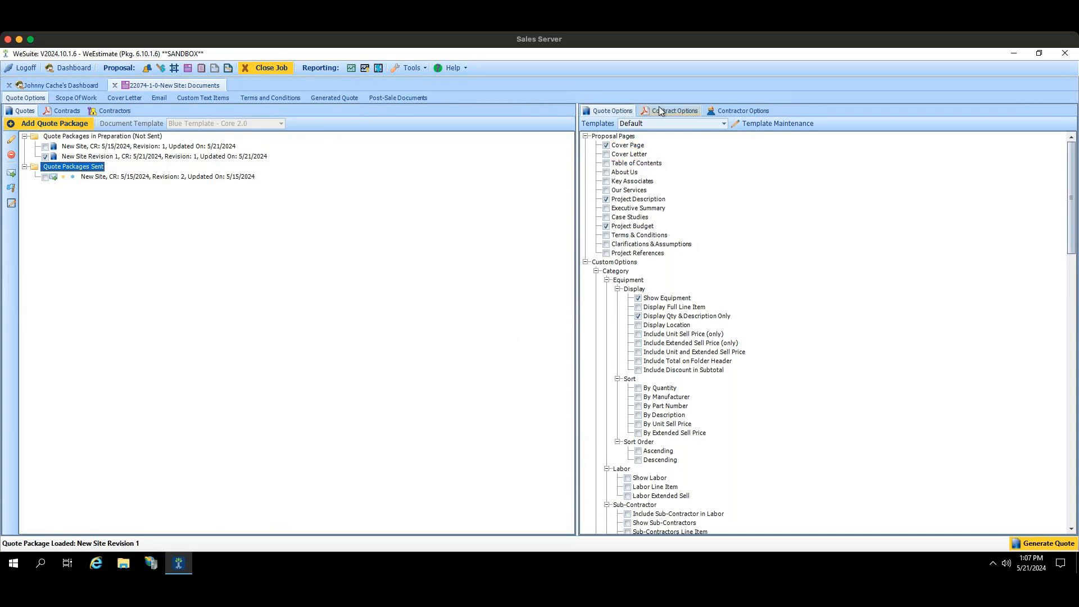
pyautogui.click(725, 111)
pyautogui.click(614, 112)
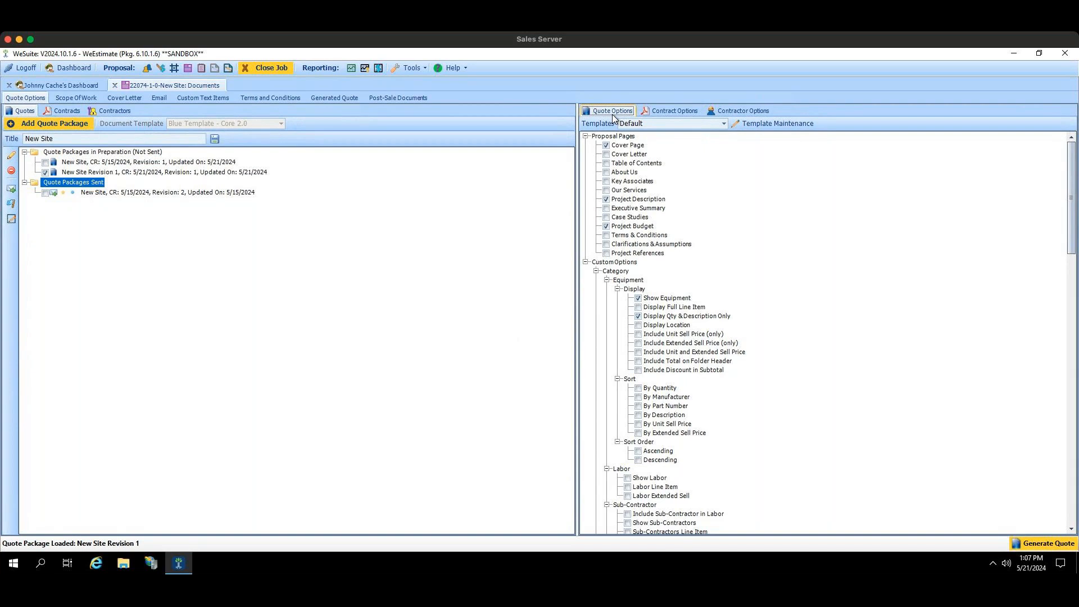
# Step: Add the Change Order - DS contract to the package's selected contracts and load its options
pyautogui.click(652, 111)
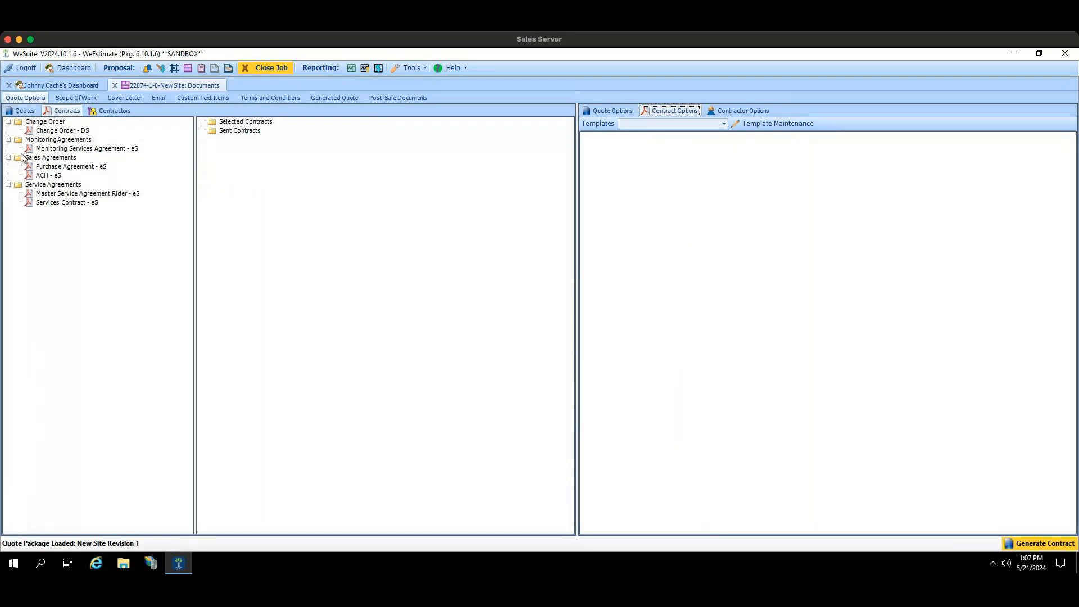
pyautogui.moveTo(61, 131); pyautogui.dragTo(240, 135)
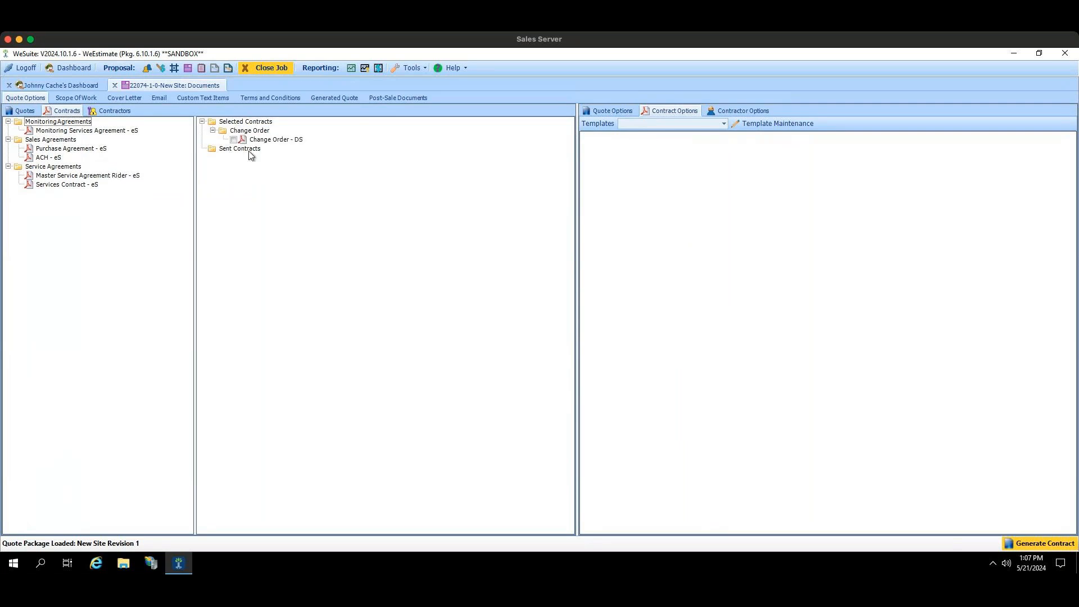
pyautogui.click(234, 139)
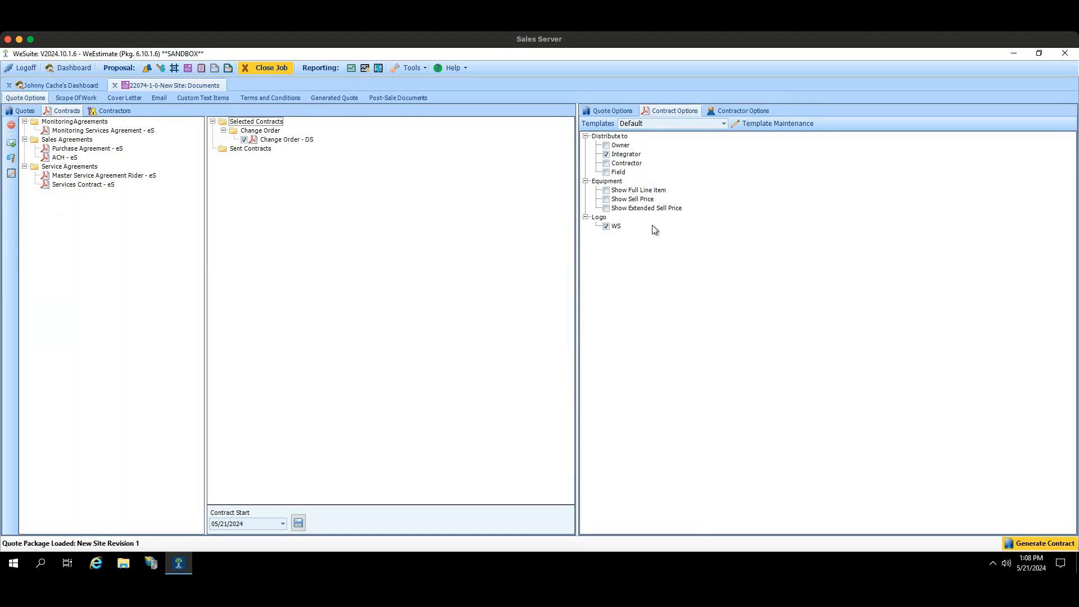
# Step: Examine the contractor options and quote options, and review the list of saved option templates for the quote
pyautogui.click(724, 114)
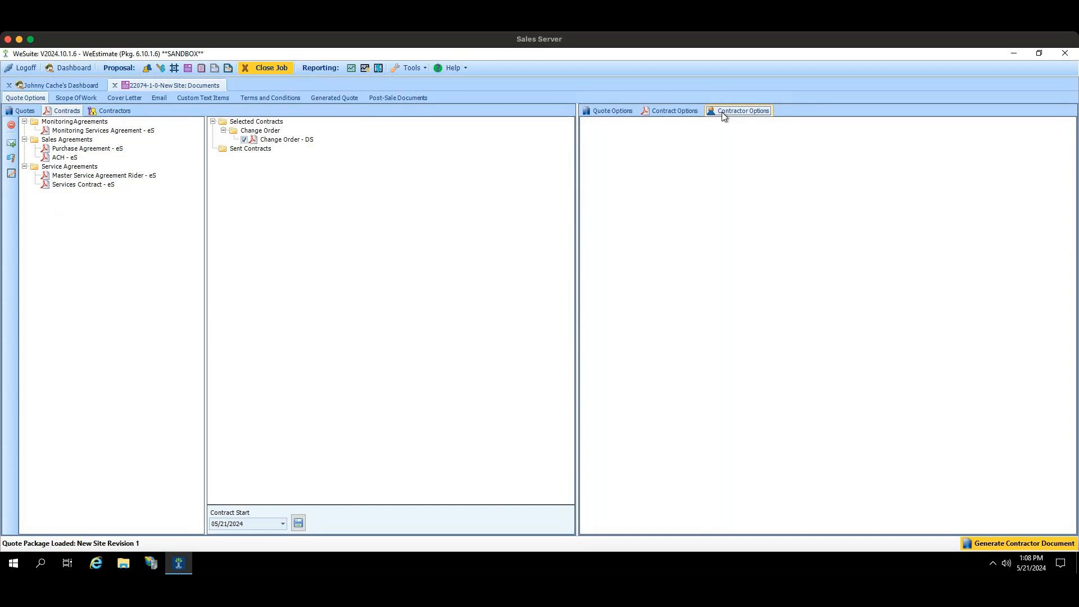
pyautogui.click(617, 111)
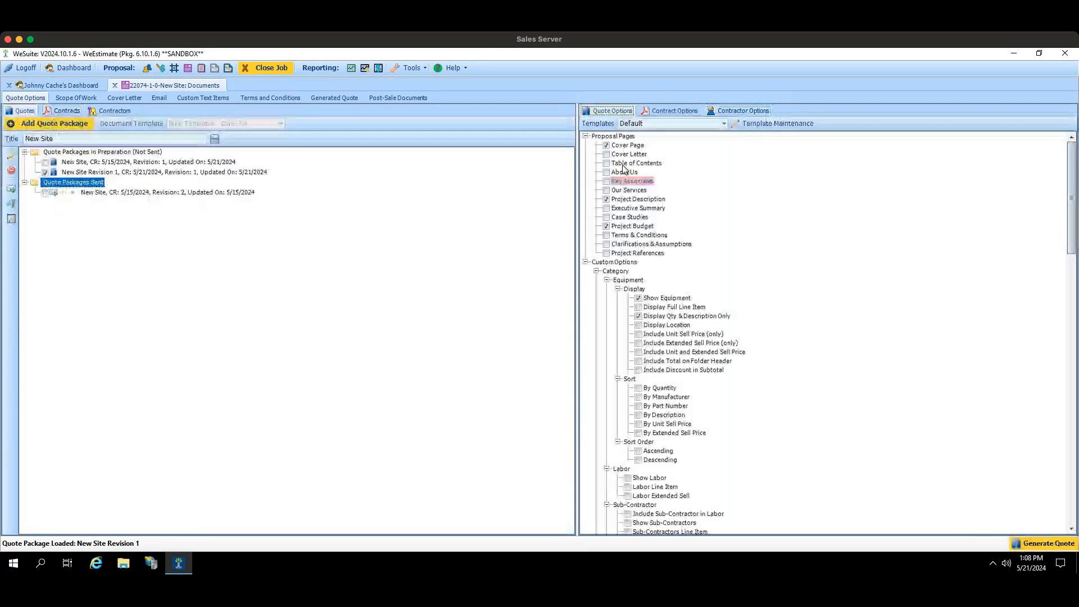
pyautogui.click(733, 111)
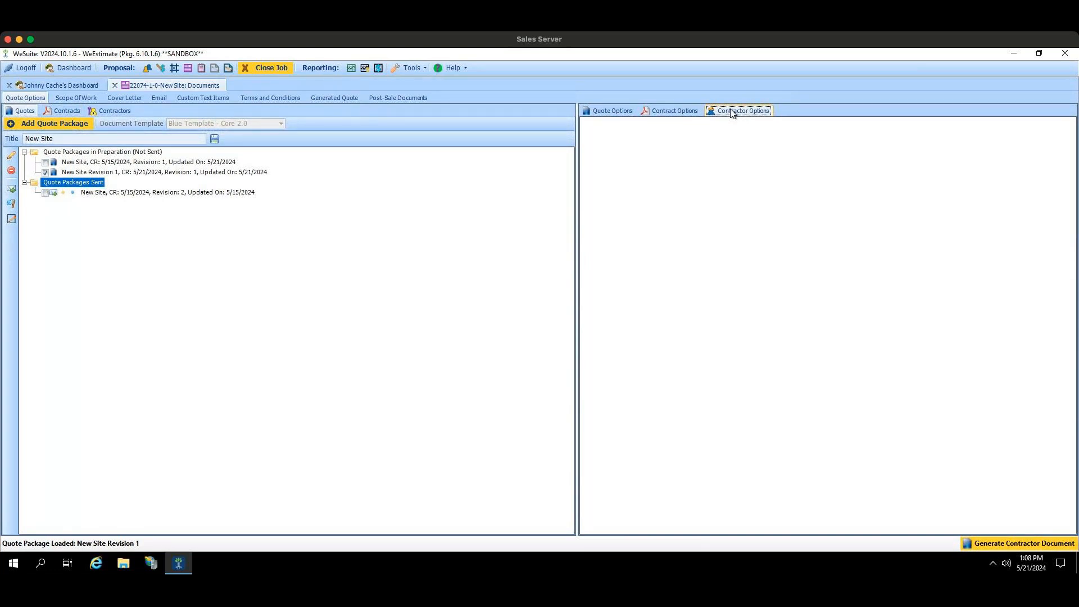
pyautogui.click(627, 112)
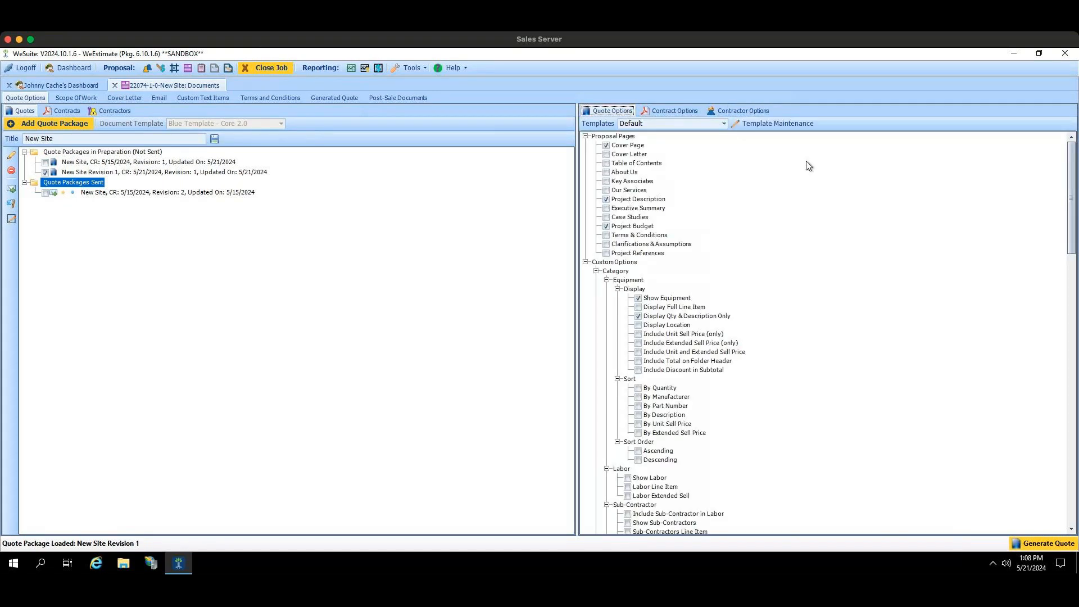
pyautogui.click(662, 245)
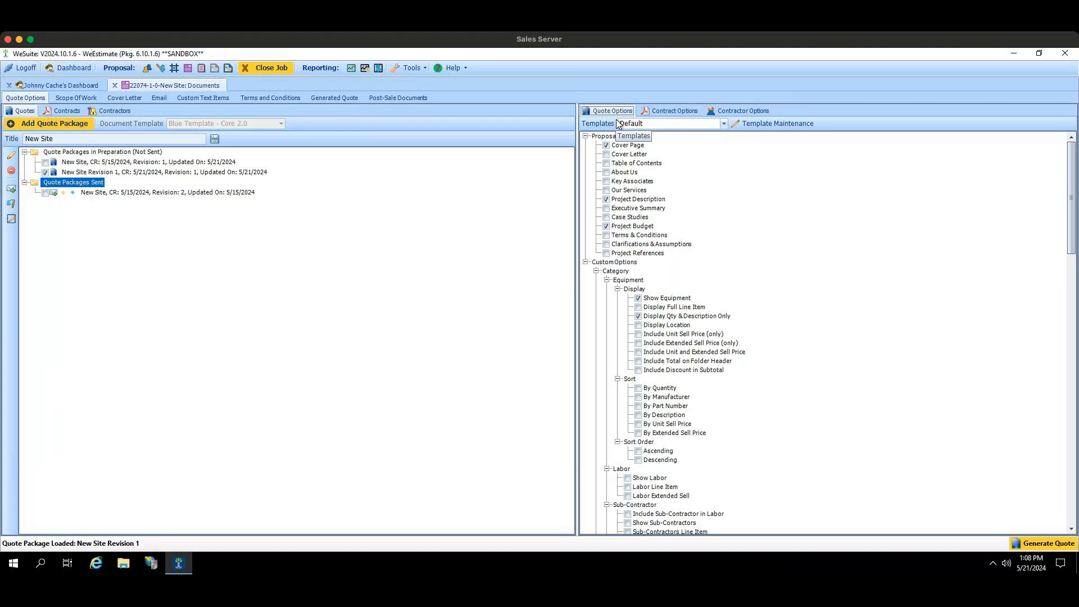
pyautogui.click(639, 126)
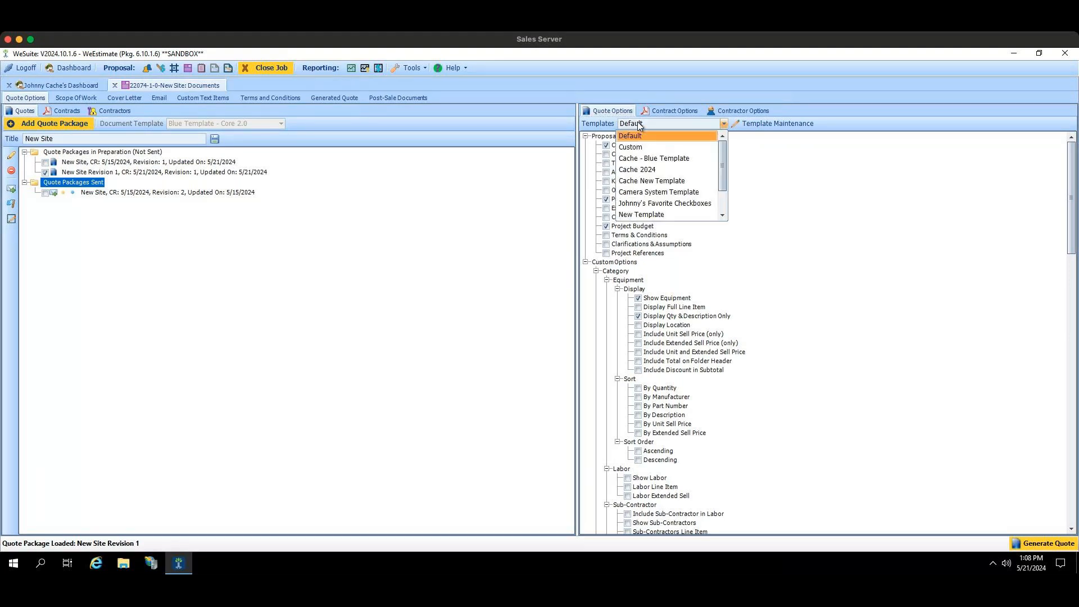
pyautogui.click(552, 216)
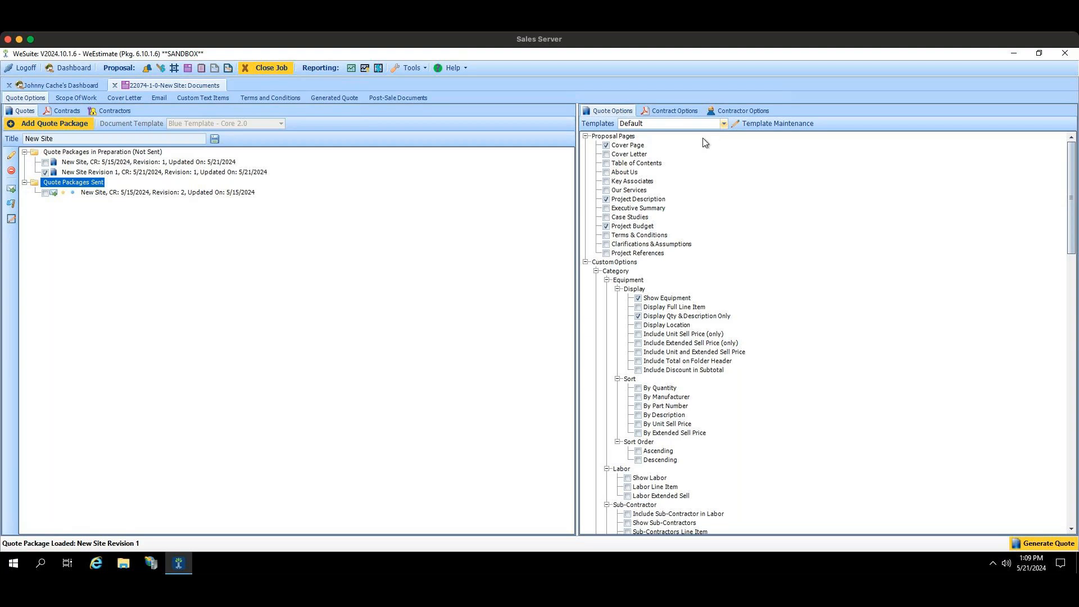
pyautogui.click(724, 123)
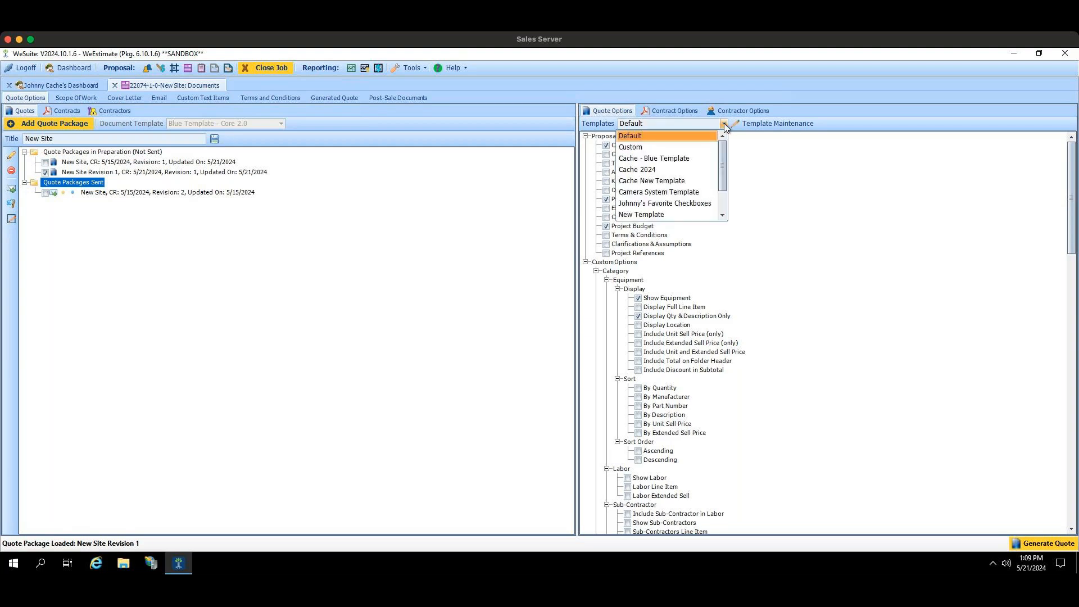
pyautogui.moveTo(725, 146)
pyautogui.mouseDown()
pyautogui.moveTo(723, 170)
pyautogui.moveTo(724, 141)
pyautogui.mouseUp()
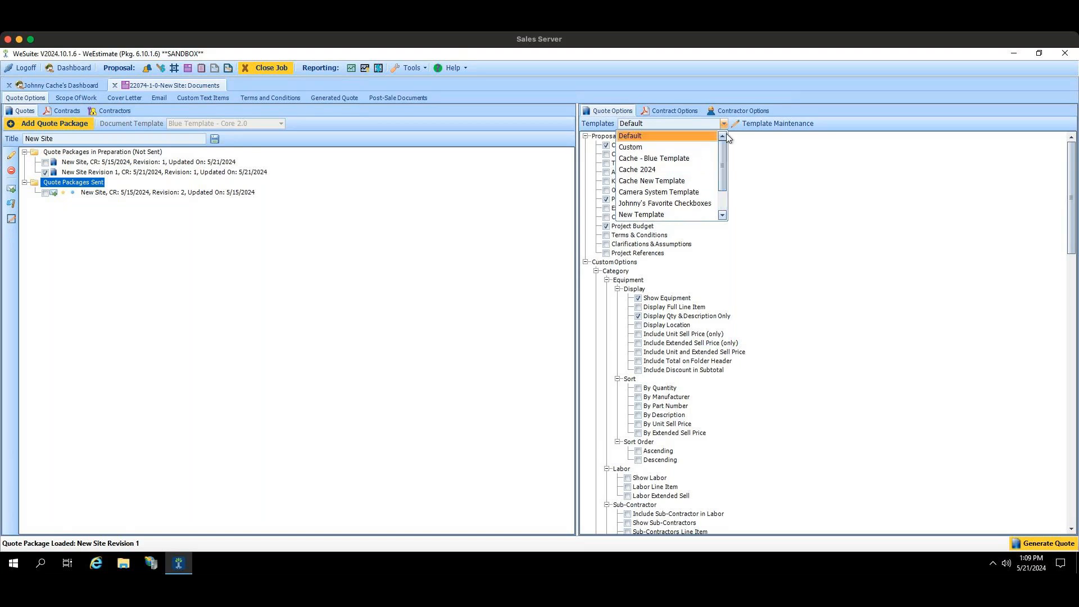
pyautogui.click(779, 147)
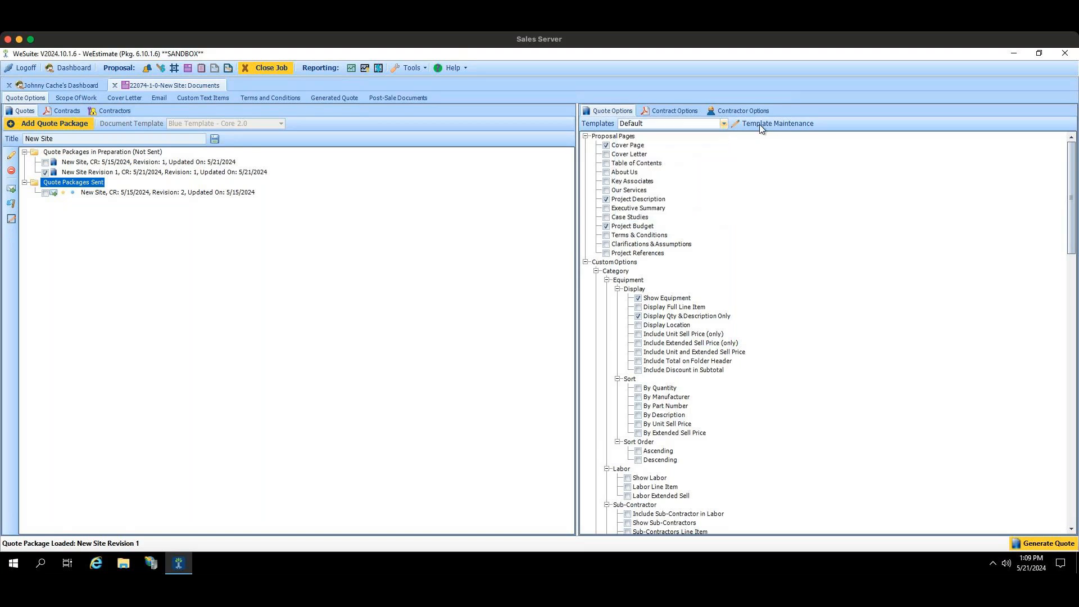
# Step: Create a document options template named "New Cache Template 2024" based on the Blue Template - Core 2.0 document template
pyautogui.click(761, 126)
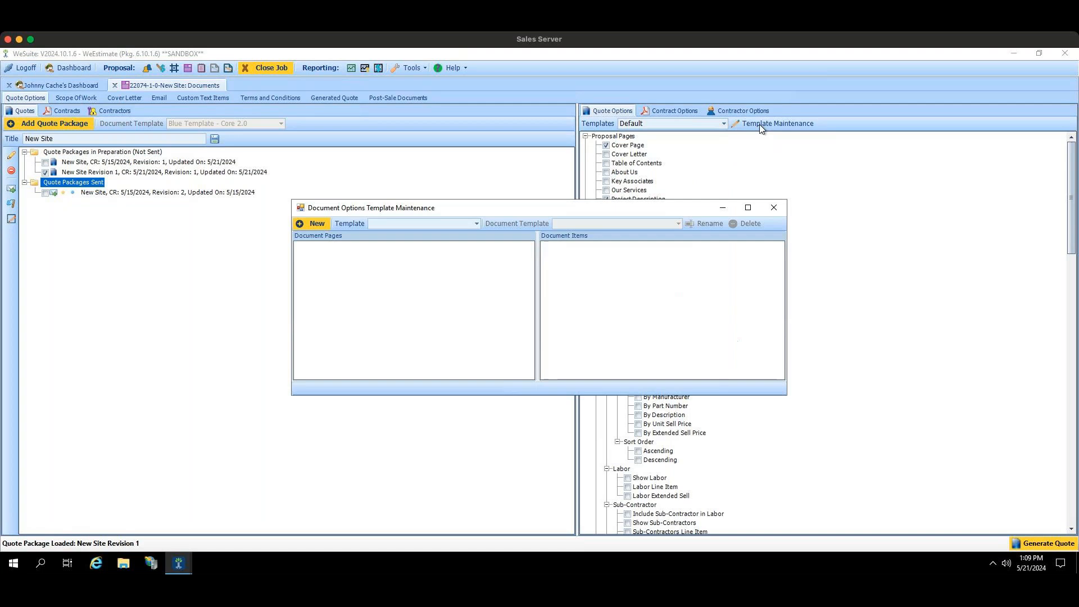
pyautogui.click(313, 230)
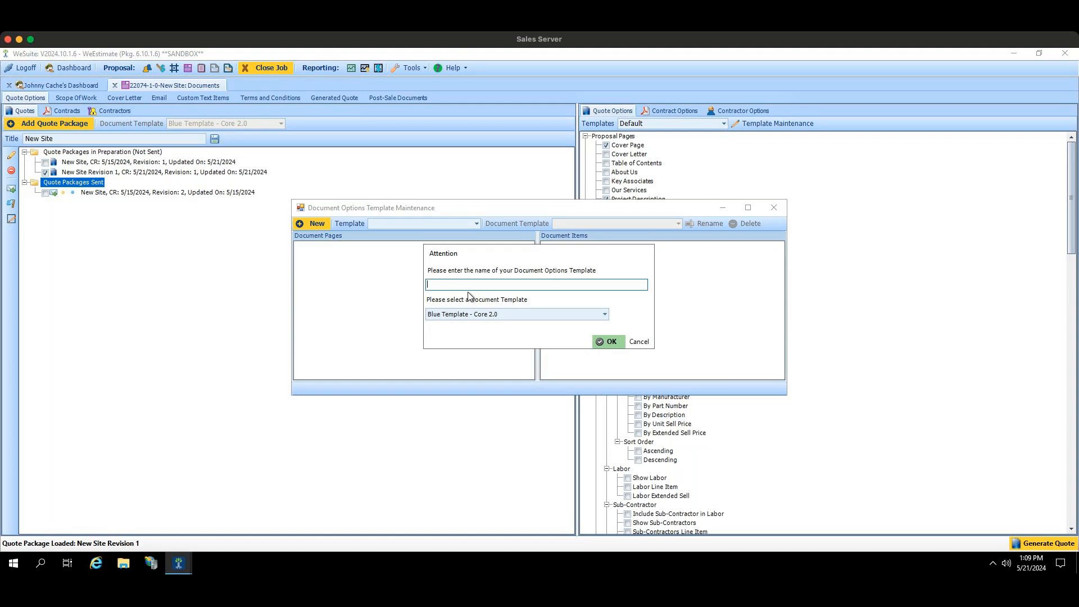
pyautogui.write('New Cache Template 2024')
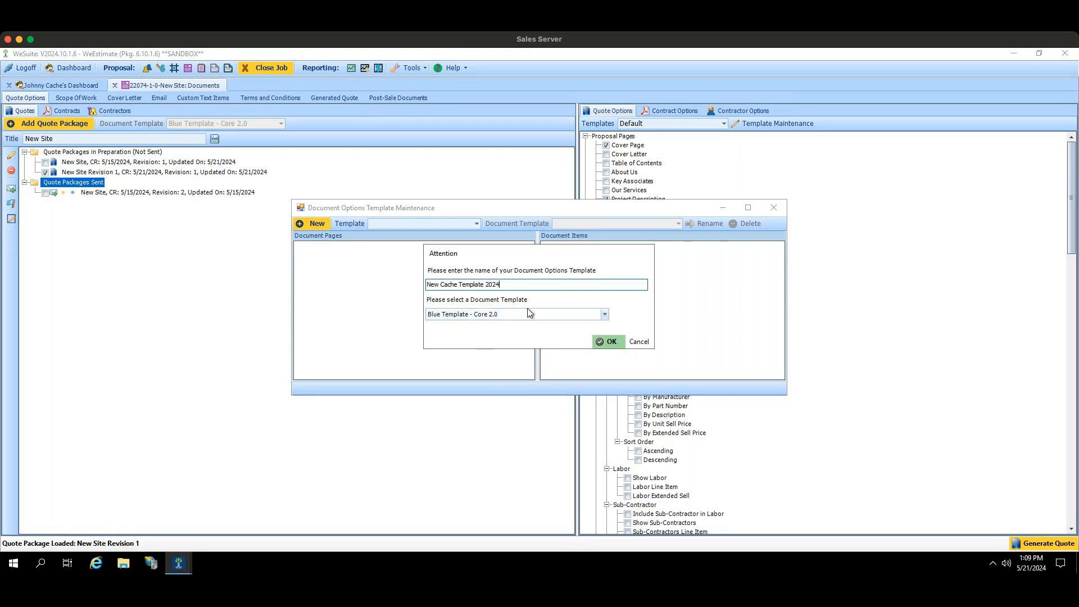
pyautogui.click(604, 315)
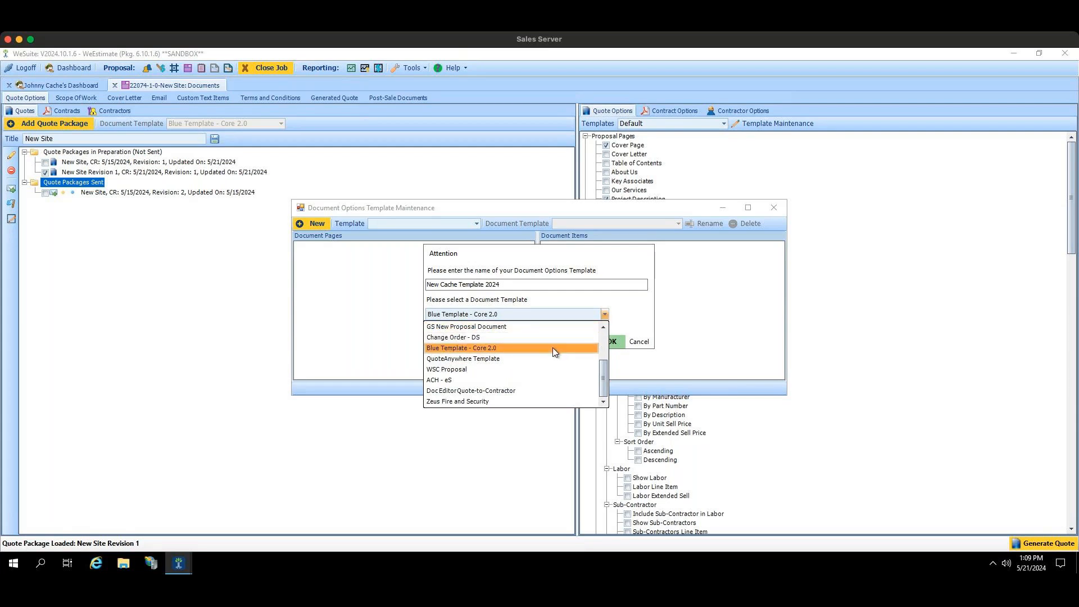
pyautogui.click(552, 348)
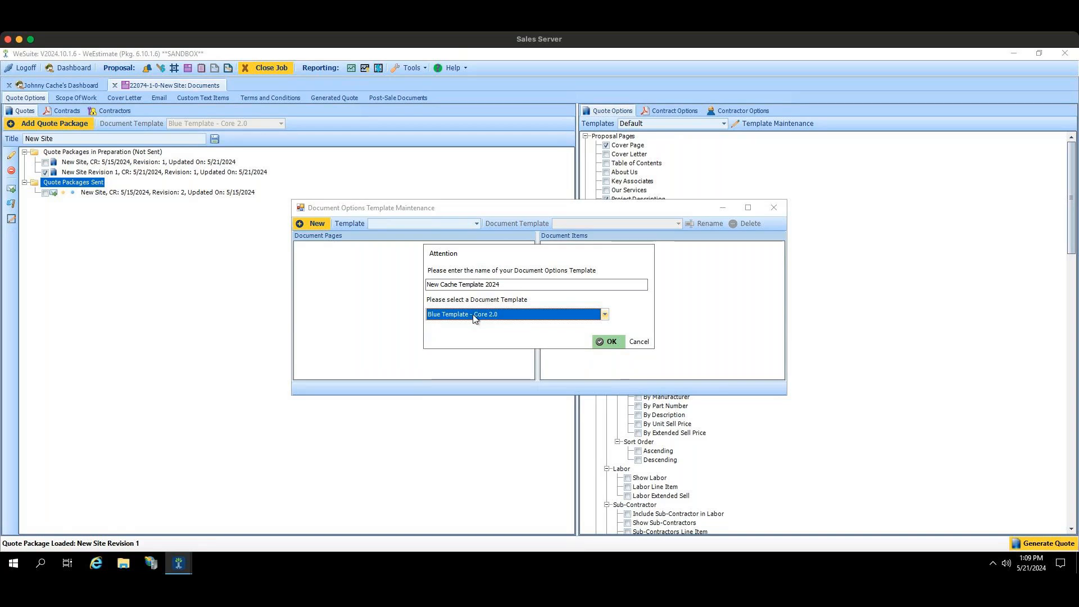
pyautogui.click(609, 341)
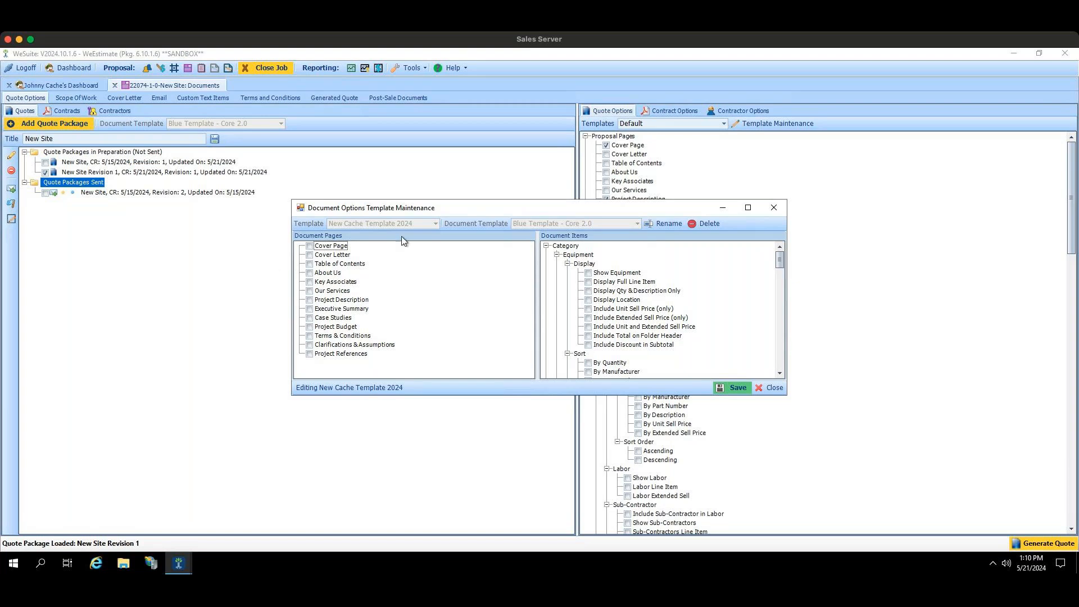
# Step: Include every document page except Key Associates and Terms & Conditions in the new options template
pyautogui.click(309, 254)
pyautogui.click(309, 264)
pyautogui.click(310, 273)
pyautogui.click(310, 290)
pyautogui.click(309, 353)
pyautogui.click(307, 346)
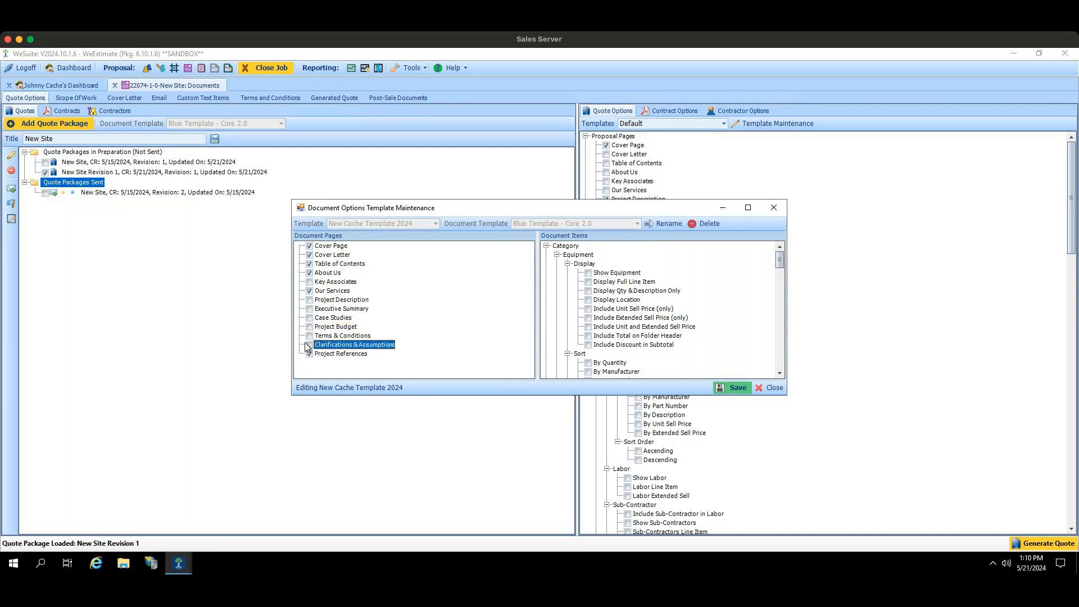
pyautogui.click(310, 345)
pyautogui.click(310, 300)
pyautogui.click(310, 309)
pyautogui.click(309, 318)
pyautogui.click(309, 328)
# Step: Enable the equipment display options Show Equipment, Display Full Line Item, Display Location and Include Total on Folder Header
pyautogui.moveTo(778, 261); pyautogui.dragTo(778, 261)
pyautogui.click(588, 273)
pyautogui.click(588, 282)
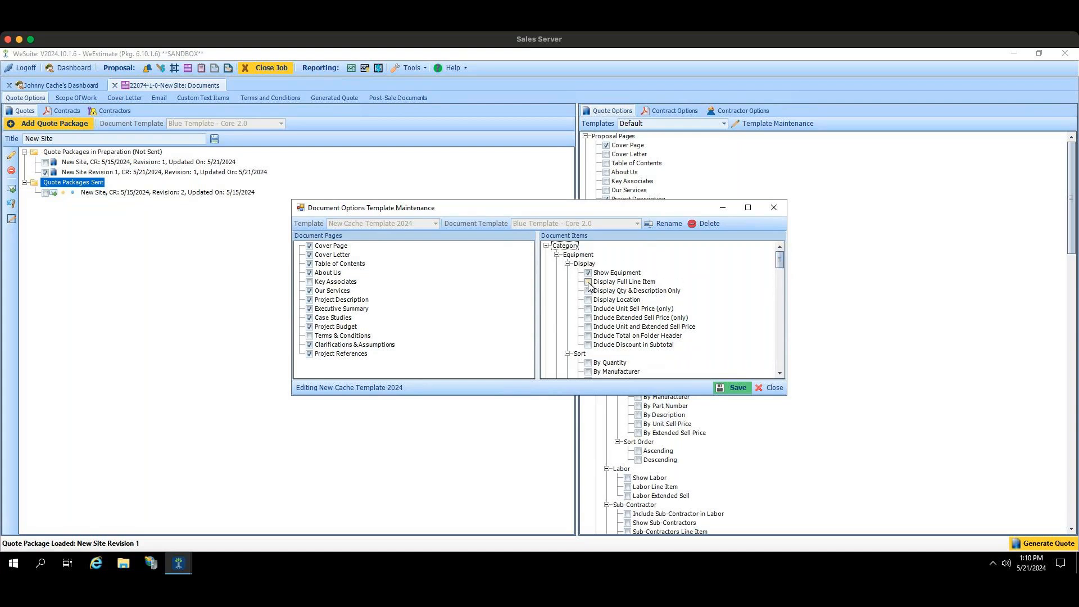
pyautogui.click(588, 300)
pyautogui.click(588, 336)
# Step: Enable Show Labor and Labor Line Item in the template's labor options
pyautogui.click(780, 373)
pyautogui.click(780, 373)
pyautogui.click(780, 373)
pyautogui.click(780, 373)
pyautogui.click(779, 372)
pyautogui.click(779, 373)
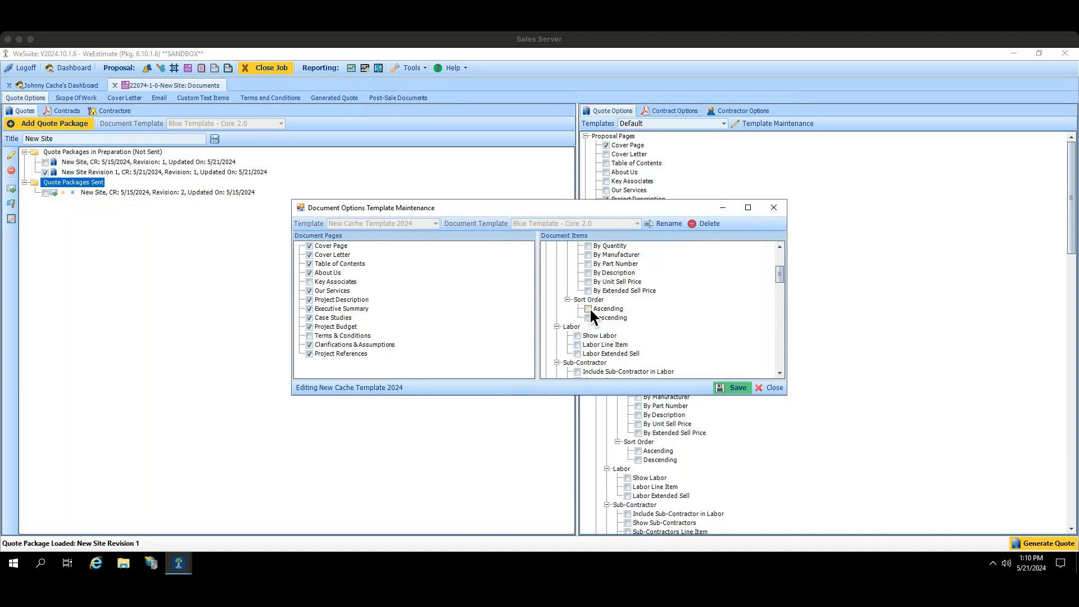
pyautogui.click(578, 335)
pyautogui.click(577, 345)
# Step: Show chargeable items and wire items in the template, each with its line item option enabled
pyautogui.click(779, 373)
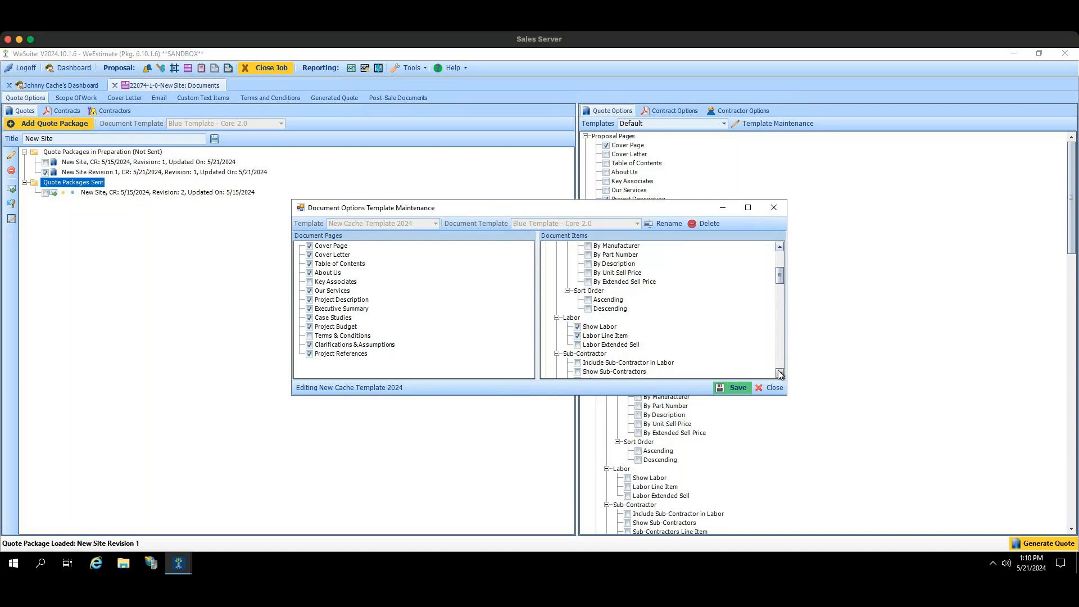
pyautogui.click(779, 372)
pyautogui.click(779, 372)
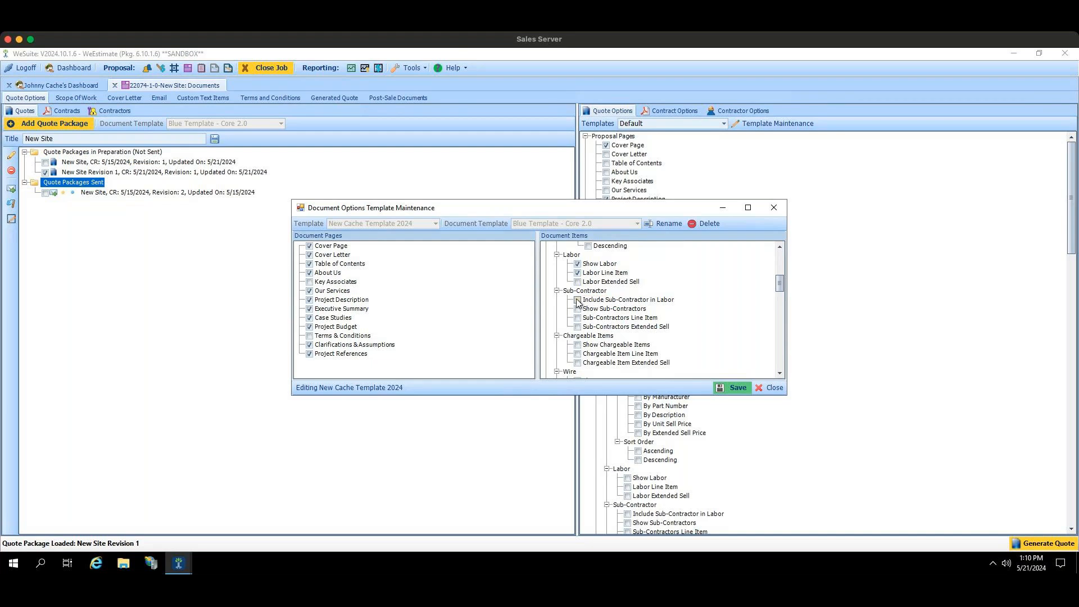
pyautogui.click(578, 344)
pyautogui.click(777, 375)
pyautogui.click(577, 318)
pyautogui.click(577, 327)
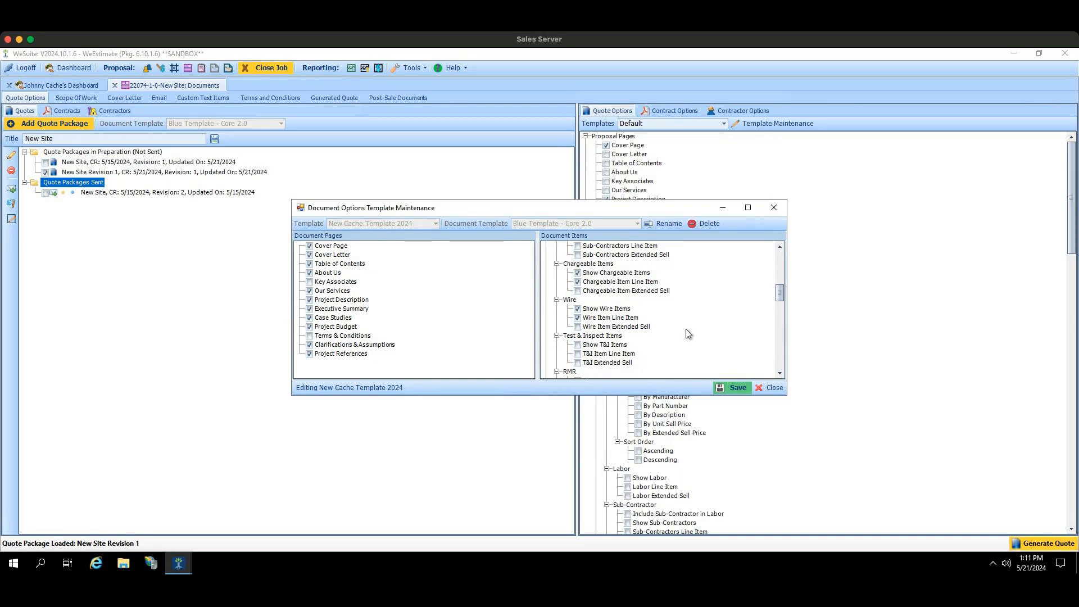
# Step: Enable Show RMR and RMR Line Item, and show both freight and warranty in the subtotal
pyautogui.click(779, 373)
pyautogui.scroll(-3, 779, 373)
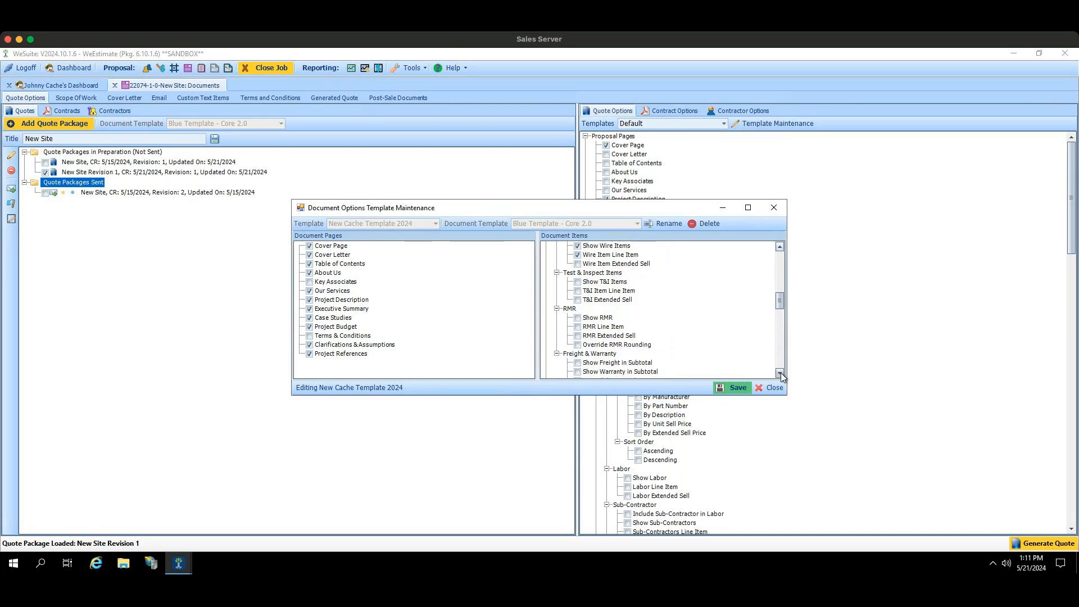
pyautogui.click(577, 309)
pyautogui.click(578, 318)
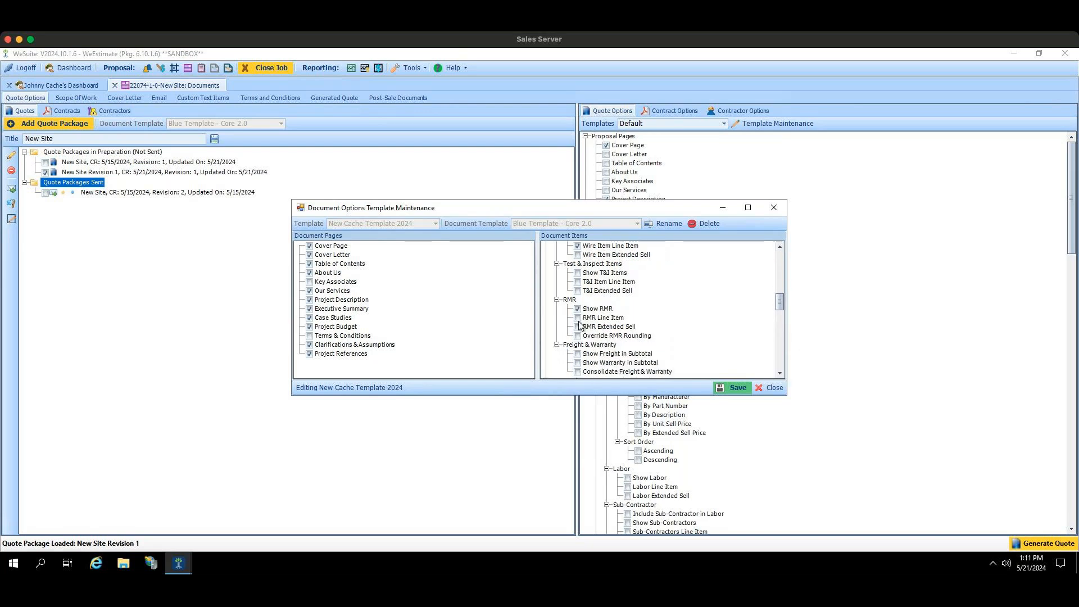
pyautogui.click(577, 354)
pyautogui.click(578, 363)
# Step: Enable Total System Investment, System Subtotal Breakdown and Include Tax on Total in the template's financial summary
pyautogui.scroll(-4, 781, 373)
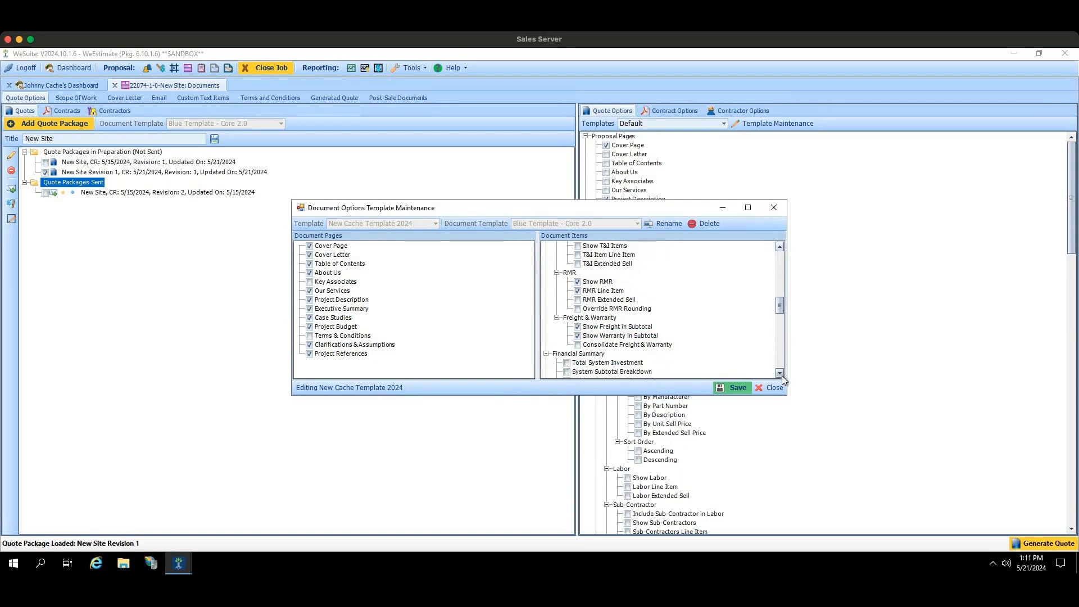
pyautogui.click(567, 291)
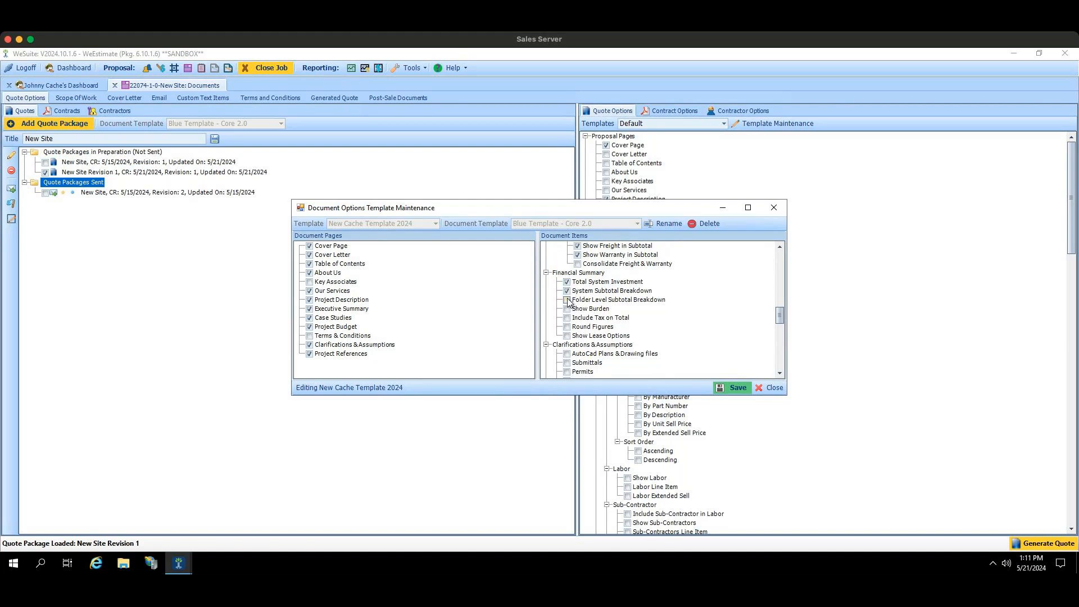
pyautogui.click(567, 318)
pyautogui.click(567, 318)
# Step: Include AutoCad Plans & Drawing files, Submittals and Permits in the template's clarifications and assumptions
pyautogui.click(587, 354)
pyautogui.click(567, 363)
pyautogui.click(567, 354)
pyautogui.click(567, 371)
# Step: Save the options template and close the template maintenance window
pyautogui.moveTo(780, 318); pyautogui.dragTo(780, 362)
pyautogui.click(735, 389)
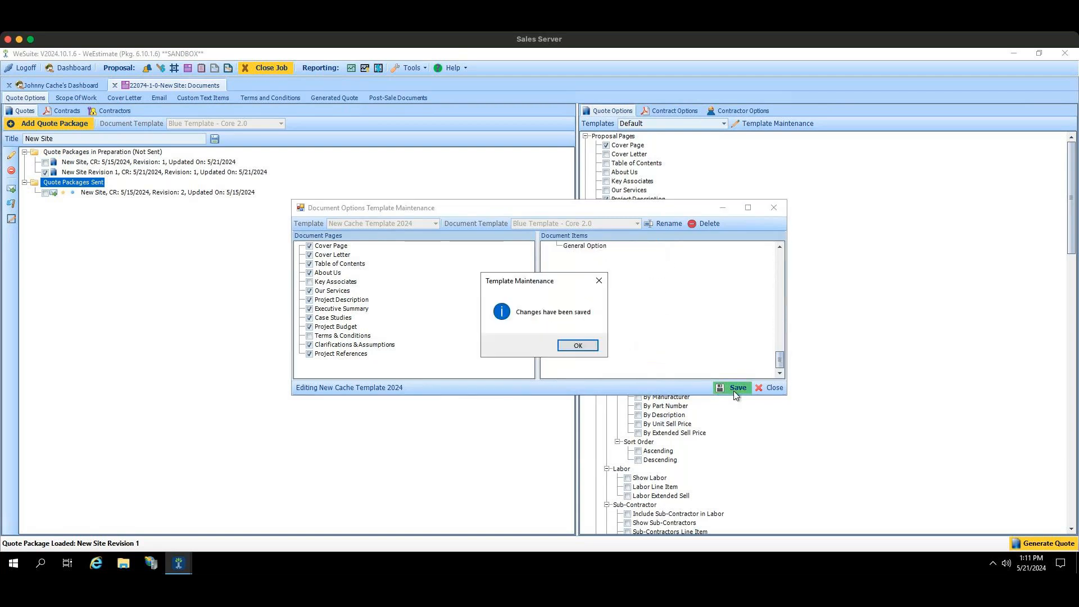
pyautogui.click(572, 346)
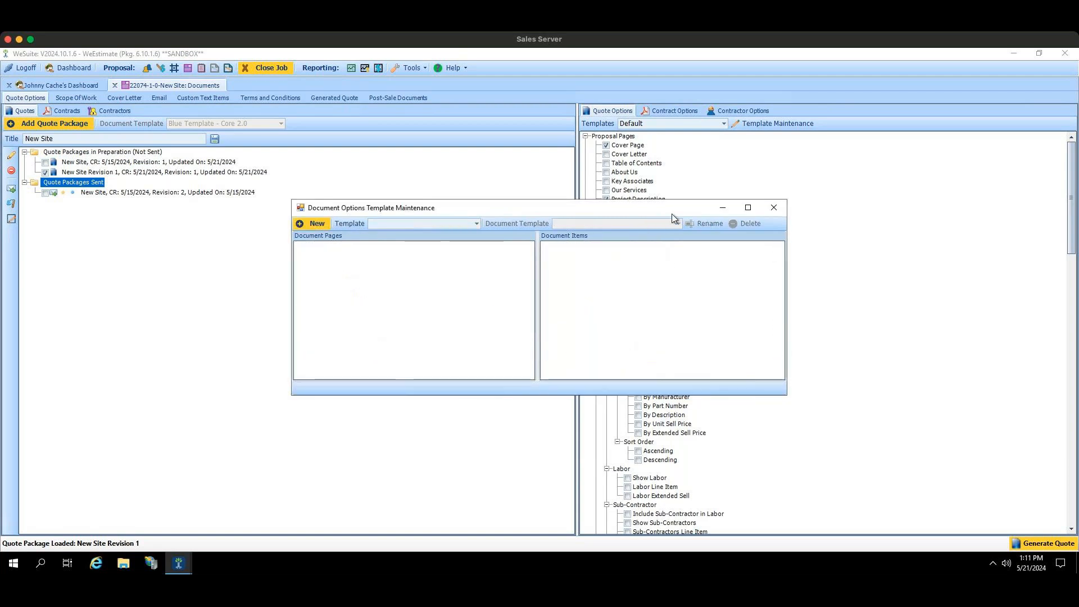
pyautogui.click(772, 208)
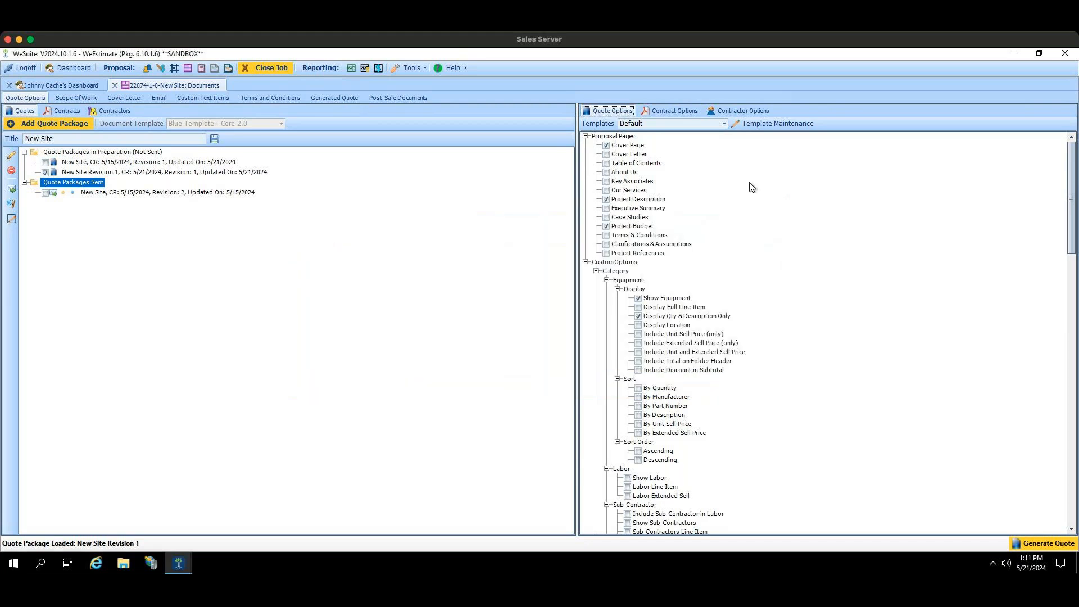
# Step: Apply the New Cache Template 2024 options template to the loaded quote package
pyautogui.click(723, 124)
pyautogui.scroll(-2, 712, 160)
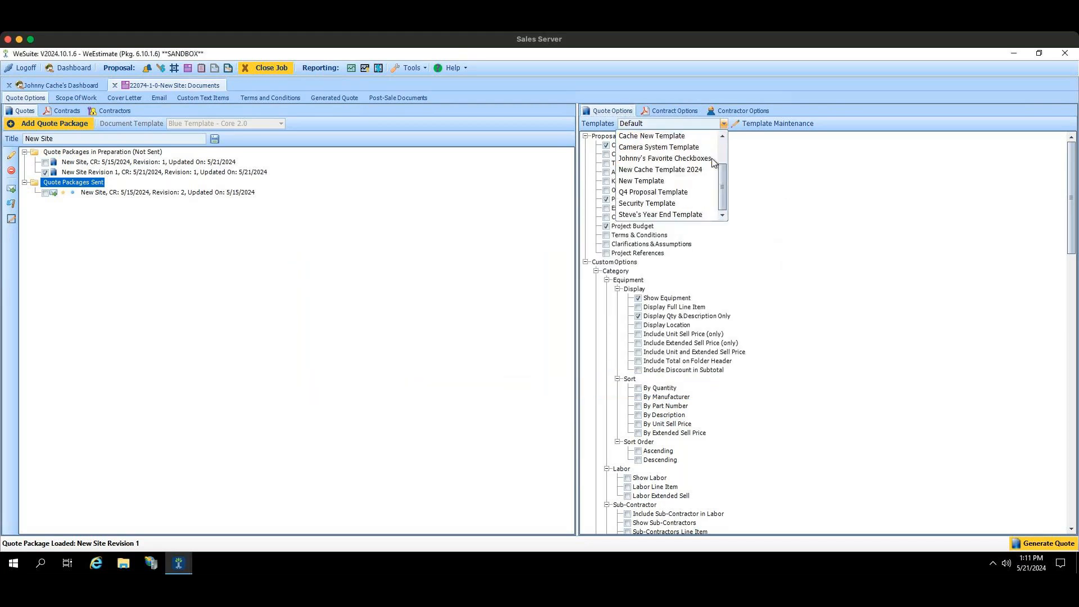
pyautogui.click(693, 170)
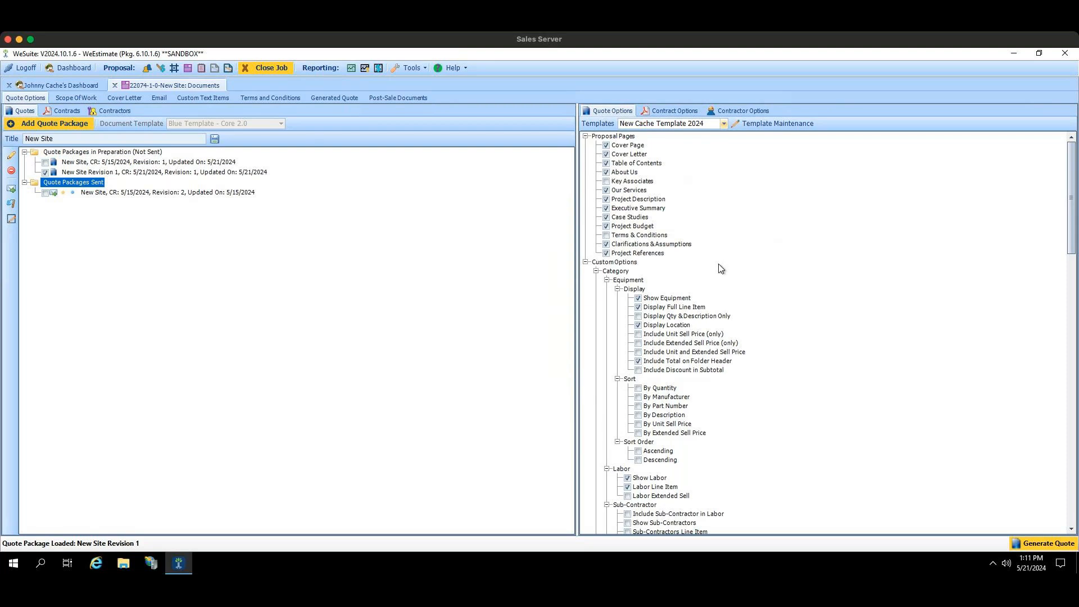
# Step: Add Network Cabling & Infrastructure to the quote's clarifications and assumptions, and toggle the System Training option
pyautogui.scroll(-2, 718, 264)
pyautogui.scroll(-9, 718, 264)
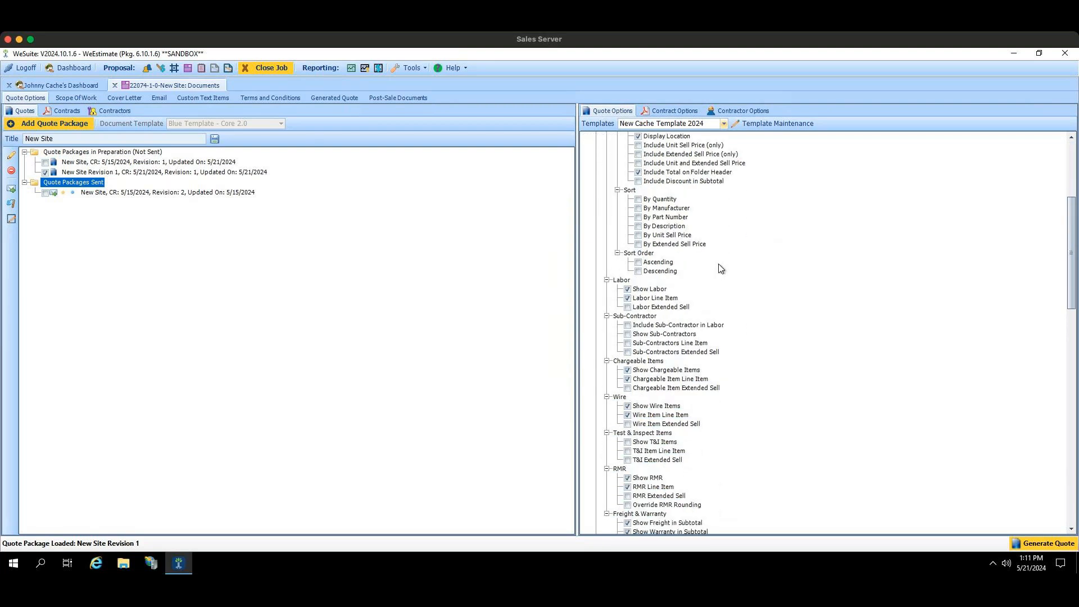
pyautogui.scroll(-8, 720, 268)
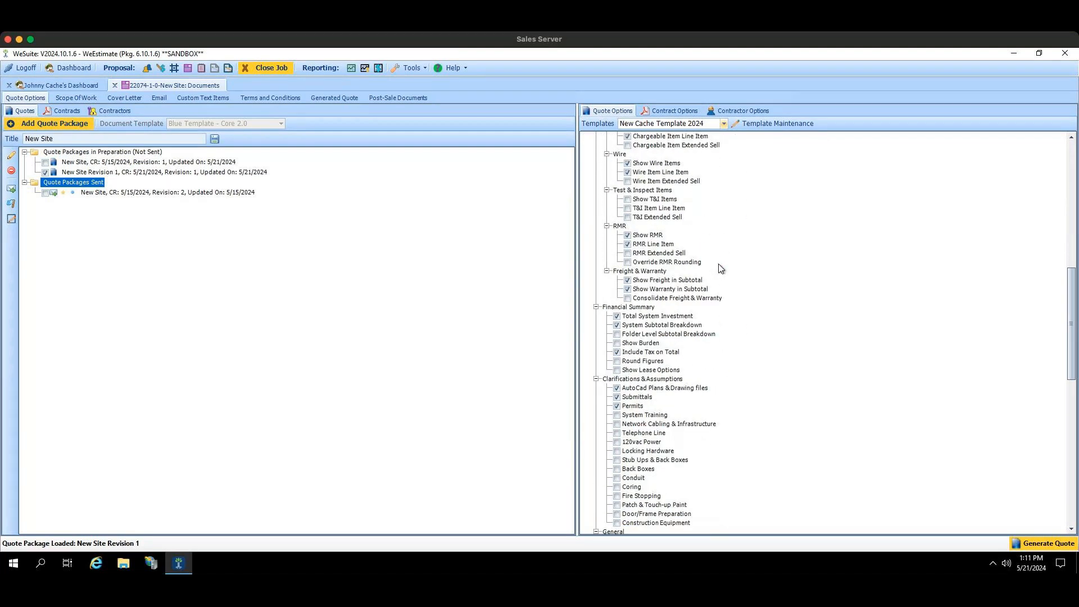
pyautogui.click(616, 387)
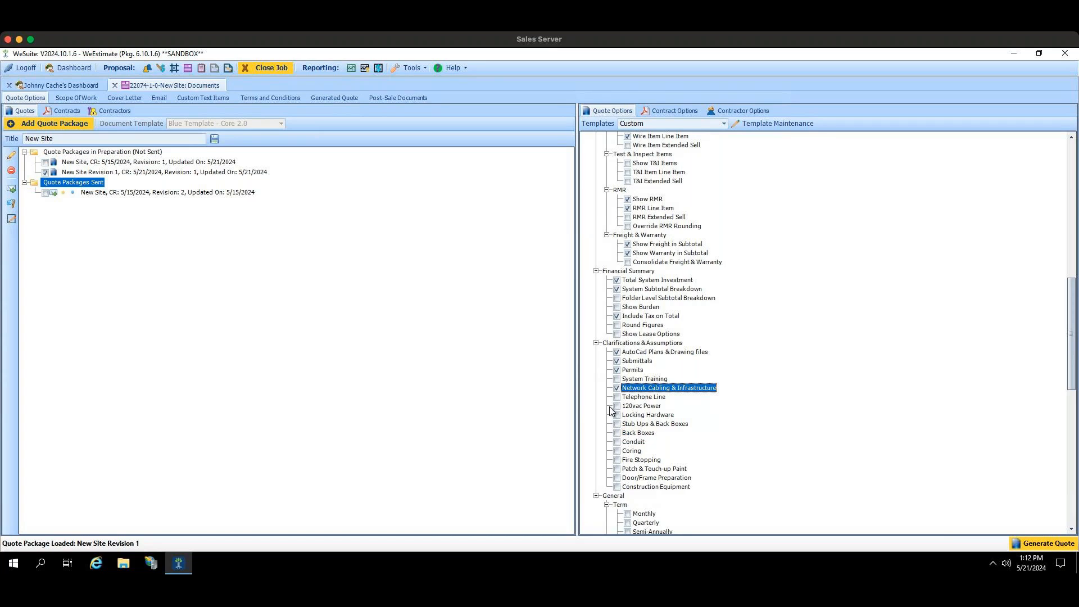
pyautogui.click(617, 370)
pyautogui.click(617, 380)
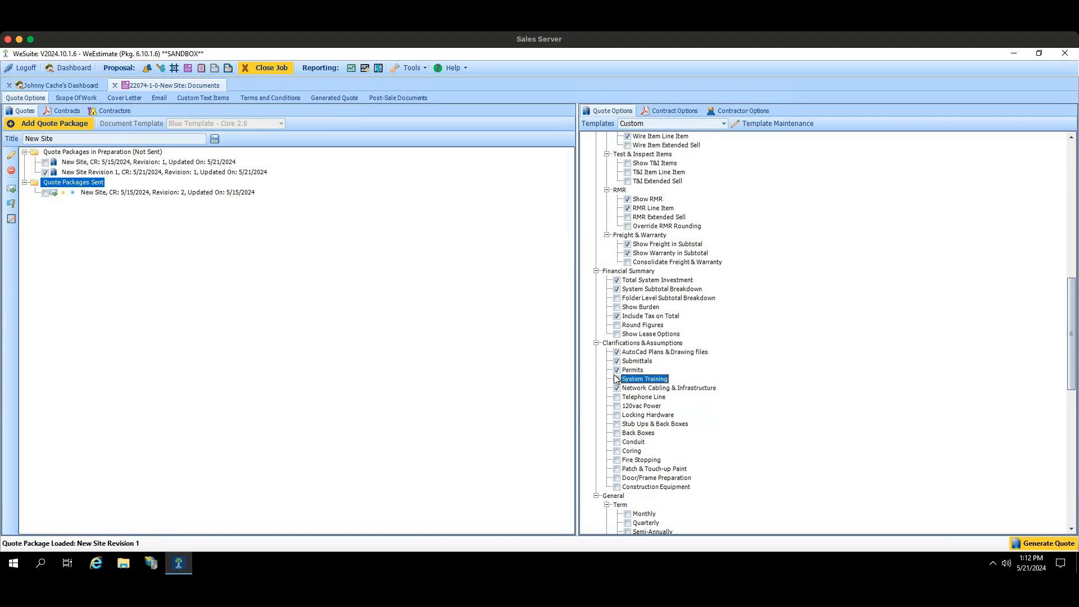
pyautogui.click(617, 379)
# Step: Review the scope of work, cover letter, email, custom text items, and terms and conditions with their template list, and return to the scope
pyautogui.click(78, 99)
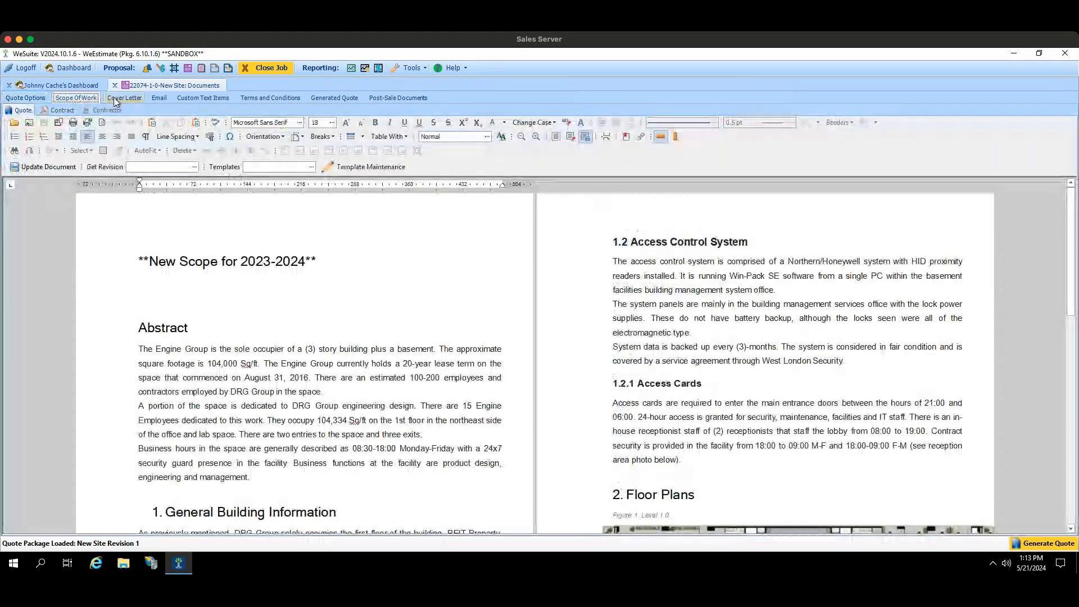
pyautogui.click(114, 99)
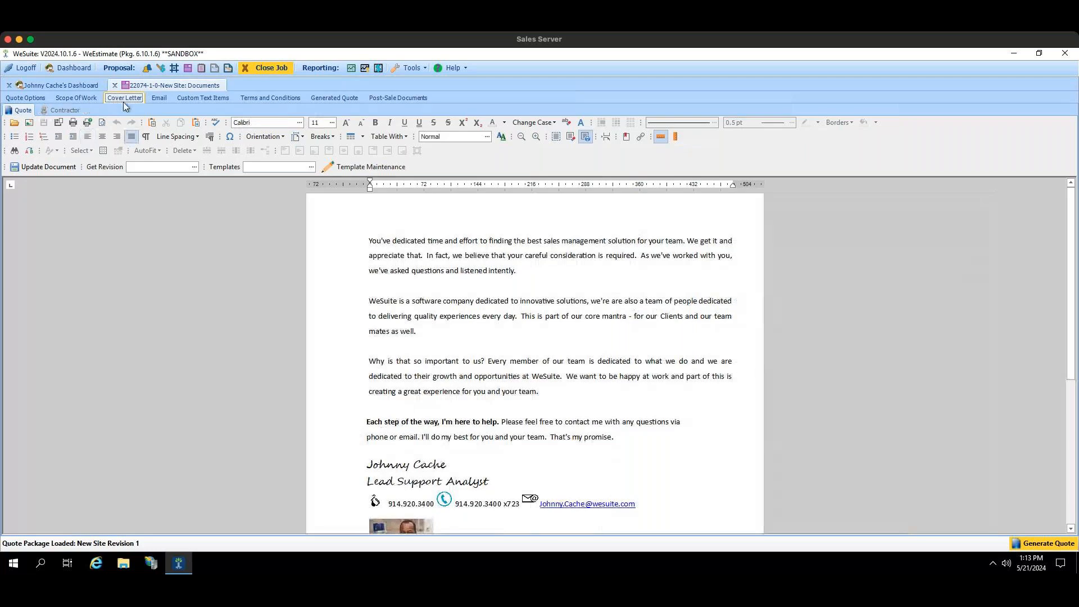
pyautogui.click(160, 99)
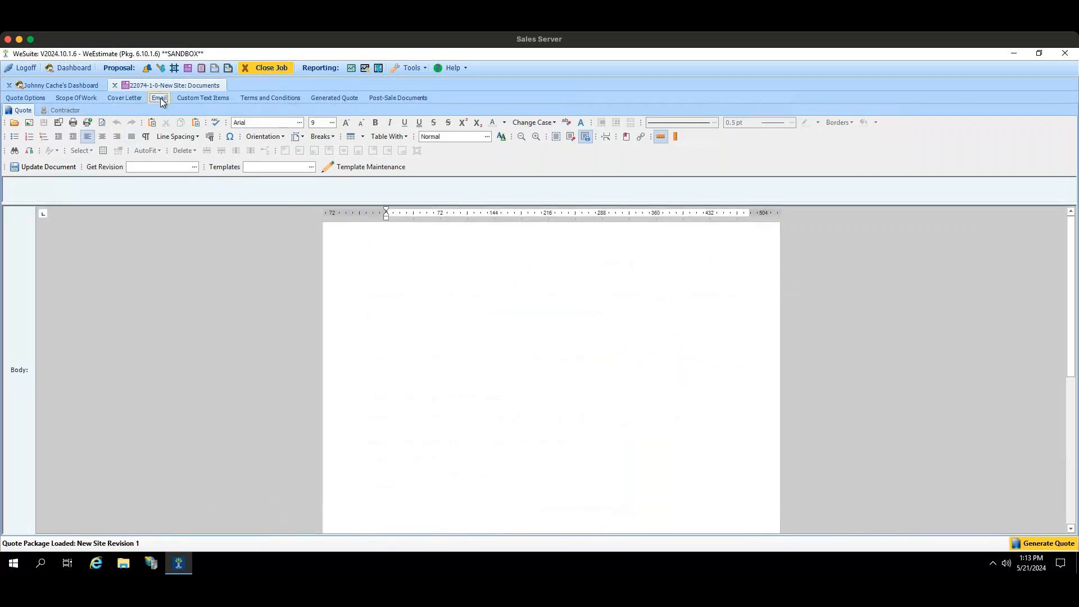
pyautogui.click(198, 99)
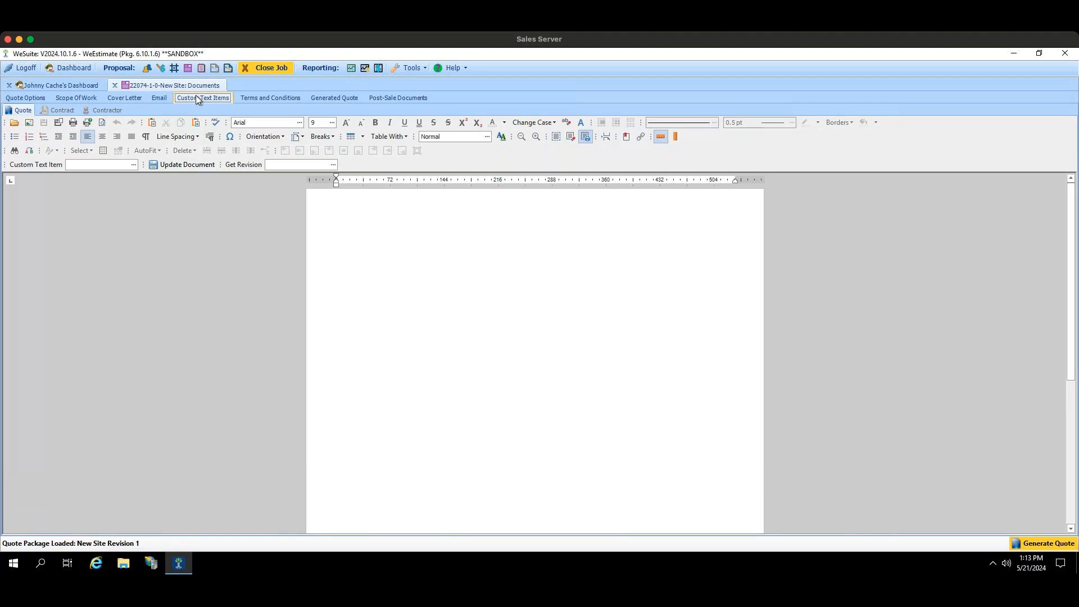
pyautogui.click(285, 103)
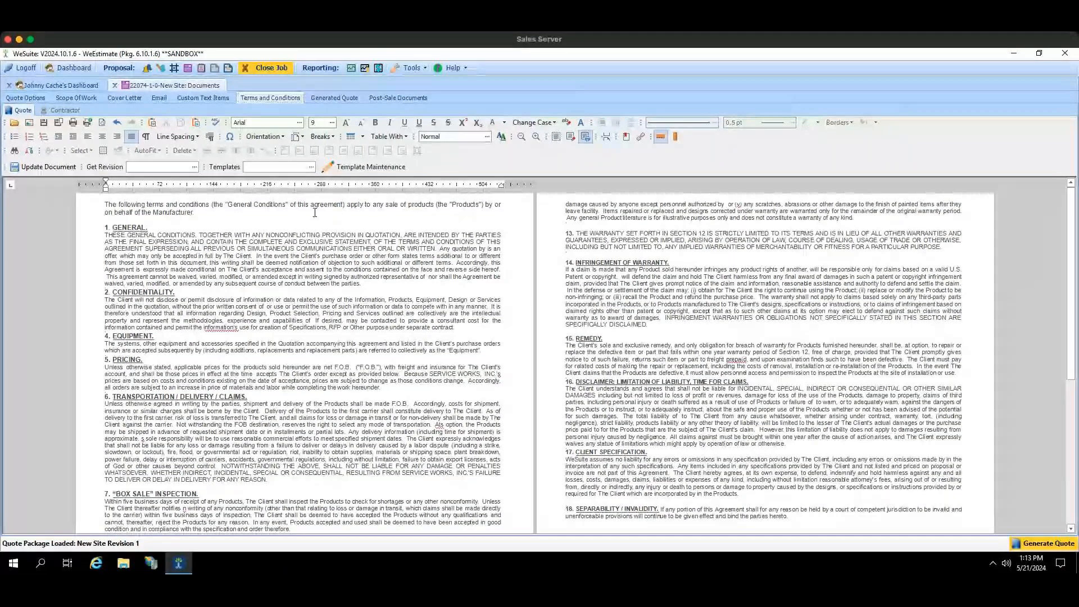
pyautogui.click(314, 213)
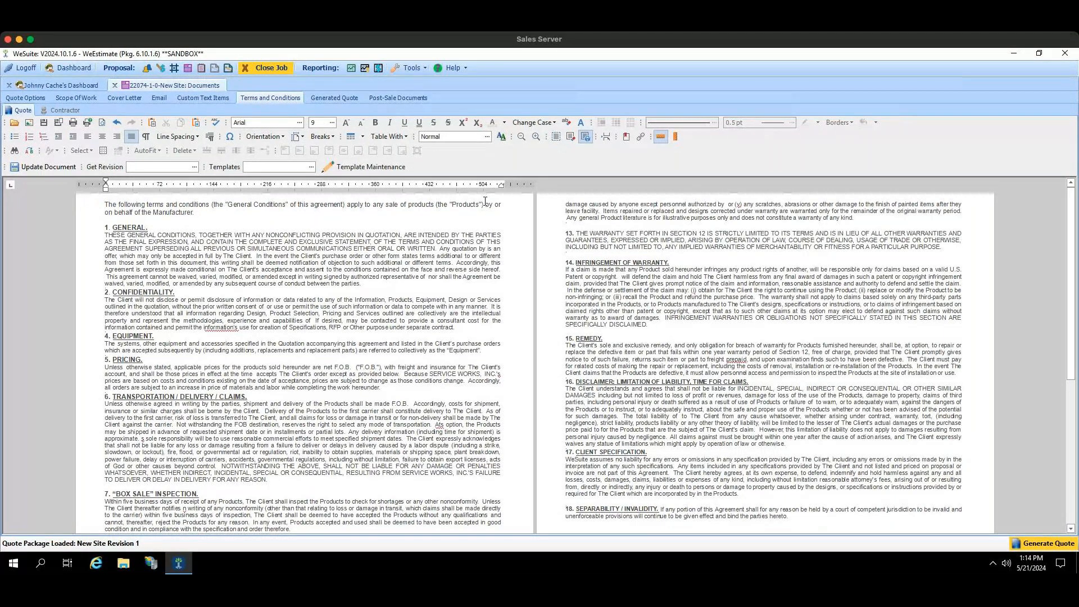
pyautogui.click(306, 167)
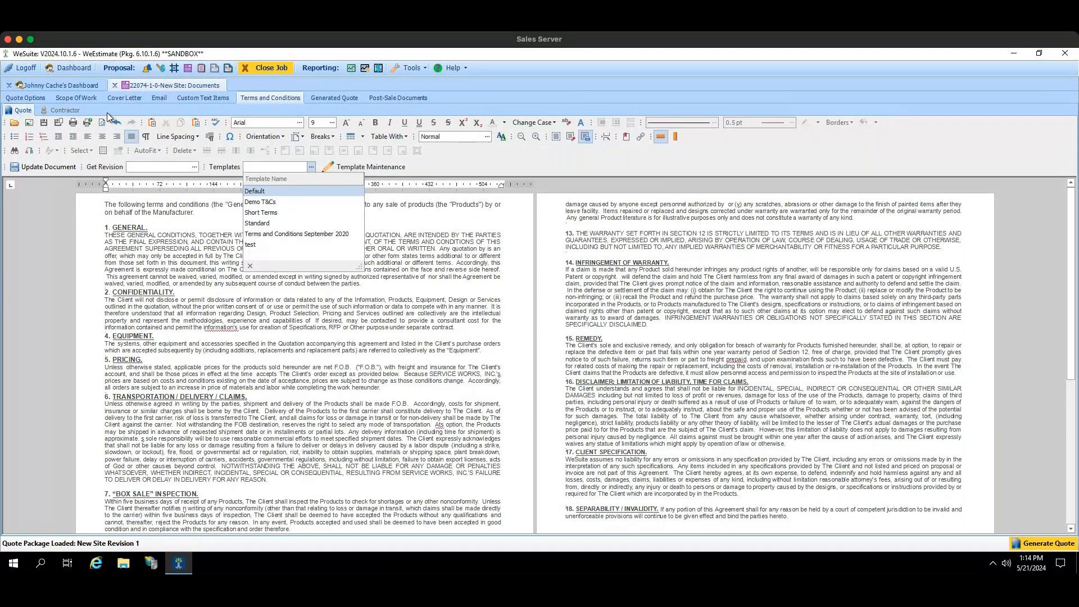
pyautogui.click(83, 99)
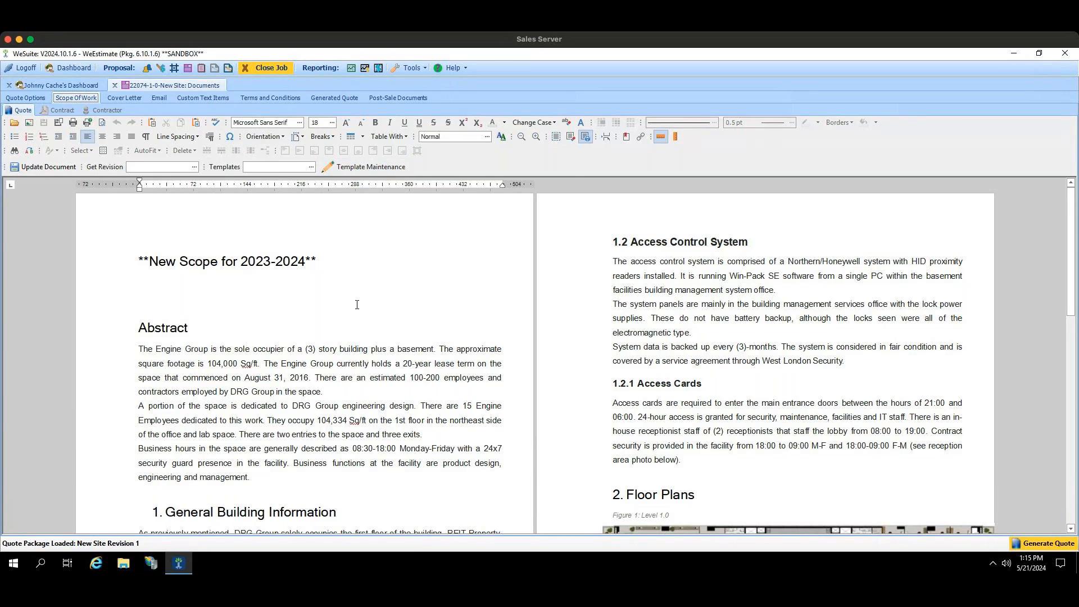
# Step: Try adding sample text near the heading of the scope of work, and delete it again
pyautogui.click(210, 227)
pyautogui.write('drtdrgdrgd')
pyautogui.press('BackSpace')
pyautogui.press('BackSpace')
pyautogui.press('BackSpace')
pyautogui.press('BackSpace')
pyautogui.press('BackSpace')
pyautogui.press('BackSpace')
pyautogui.press('BackSpace')
pyautogui.press('BackSpace')
pyautogui.press('BackSpace')
pyautogui.press('BackSpace')
# Step: Open the template editor for scope templates and insert a table with 10 columns and 8 rows in the blank document
pyautogui.click(333, 169)
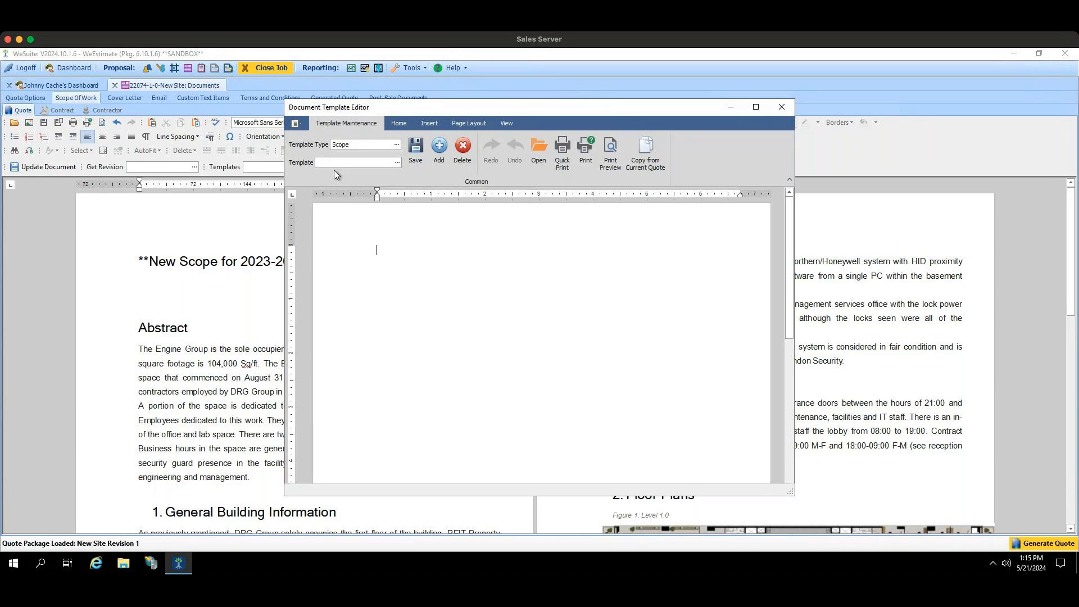
pyautogui.click(392, 284)
pyautogui.rightClick(424, 253)
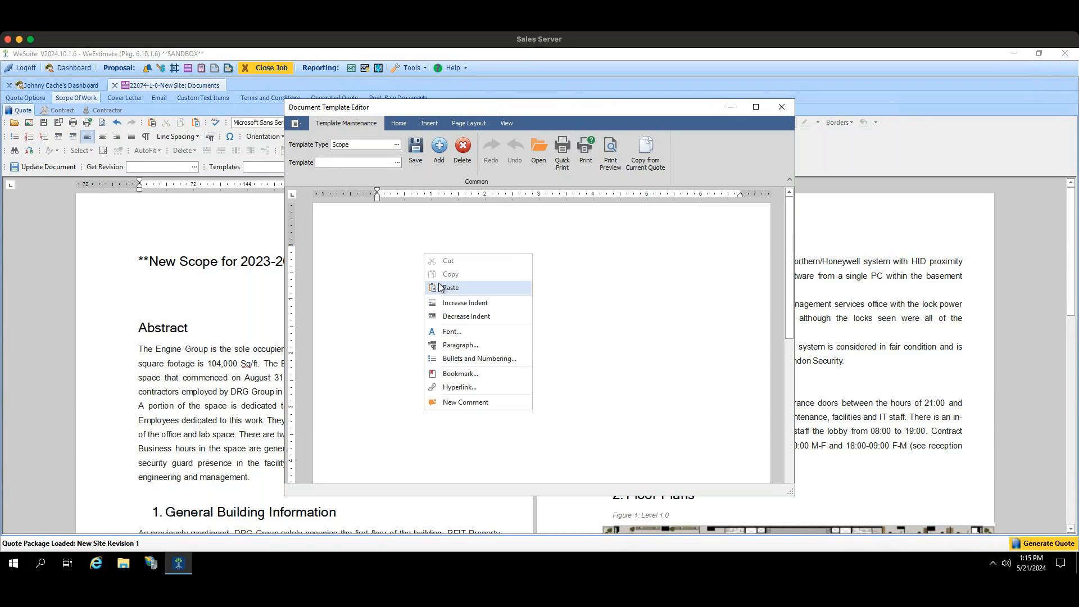
pyautogui.click(382, 244)
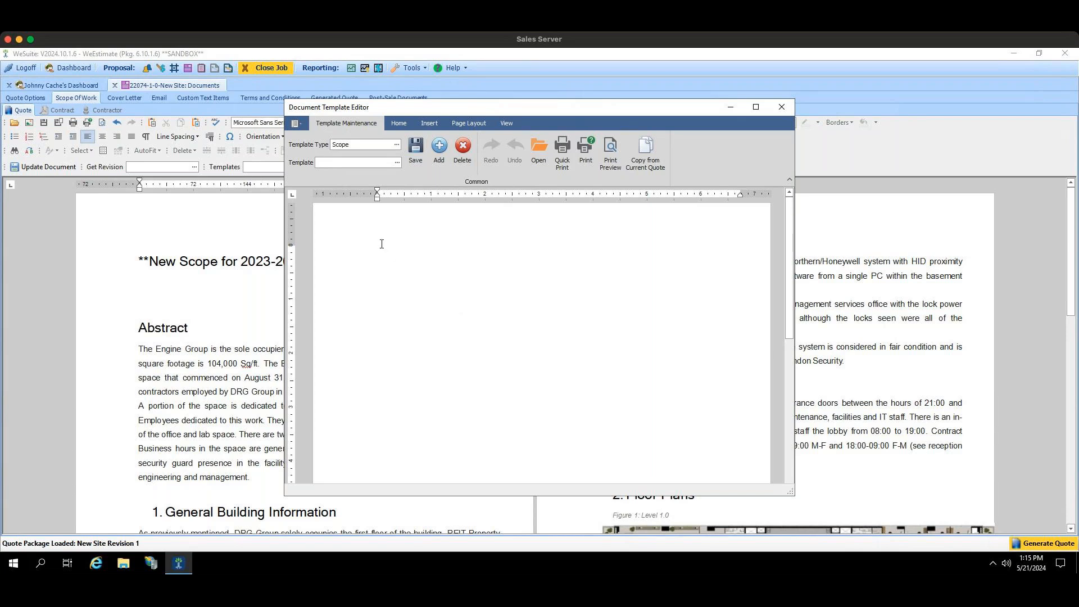
pyautogui.click(400, 122)
pyautogui.click(427, 123)
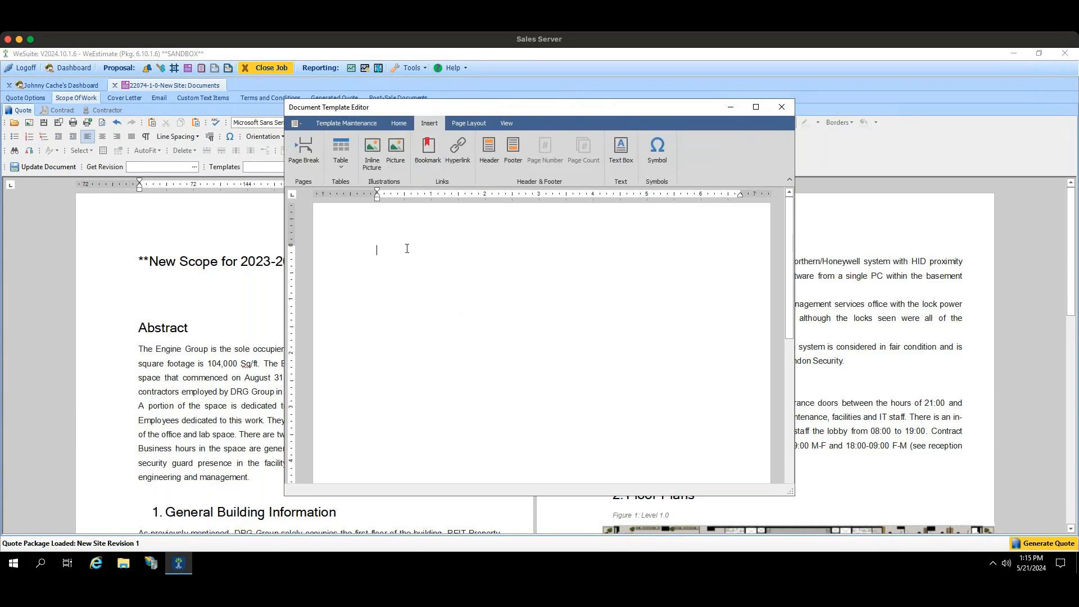
pyautogui.click(336, 167)
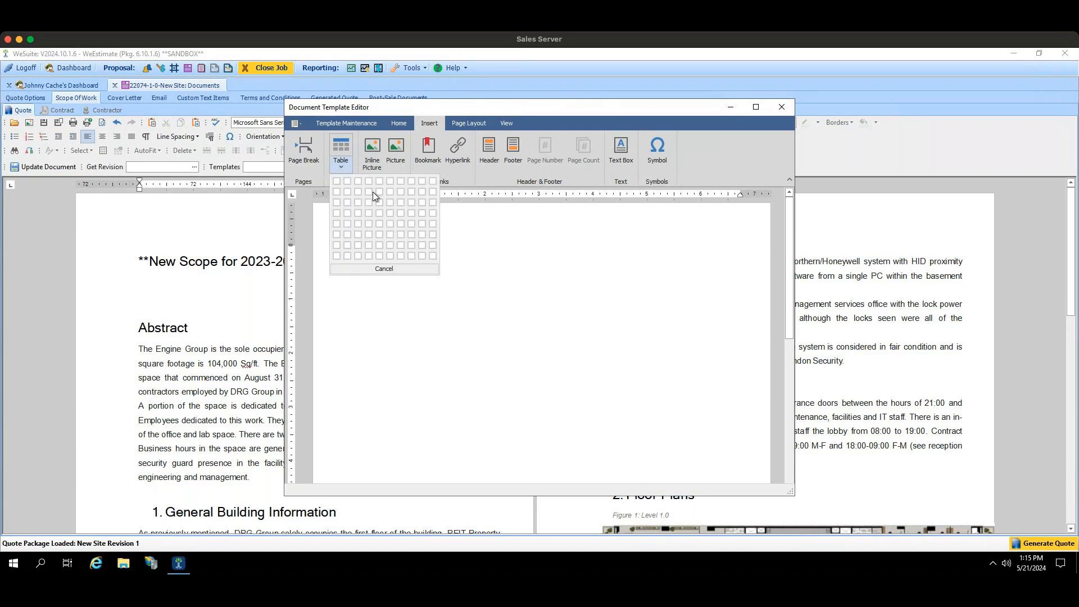
pyautogui.click(432, 258)
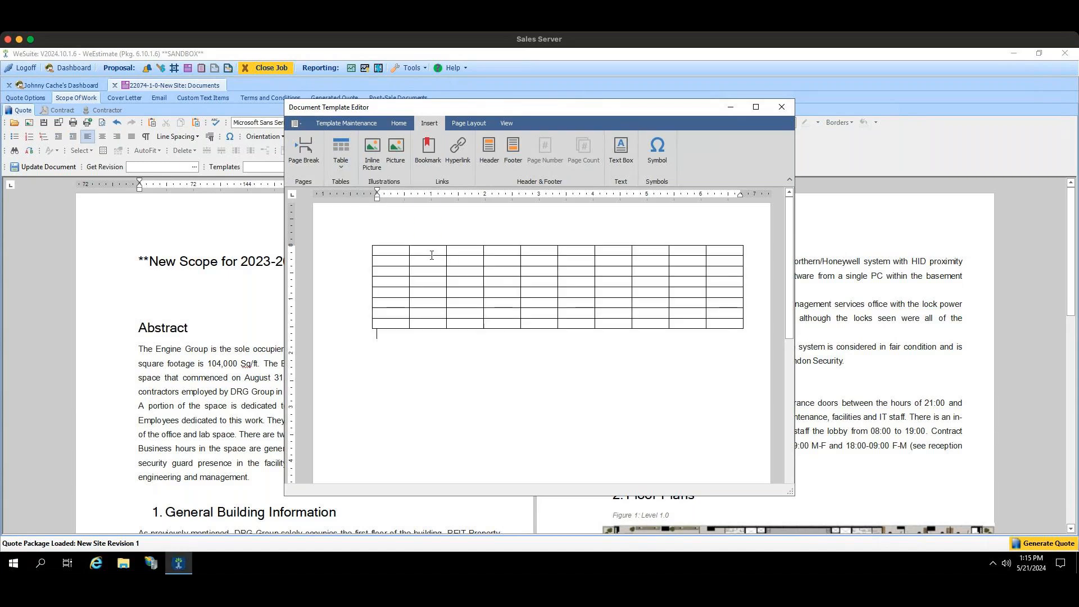
# Step: Try inserting the wheelbarrow-flower-pot-flowers picture below the table in the blank template, and close the editor without saving
pyautogui.click(391, 149)
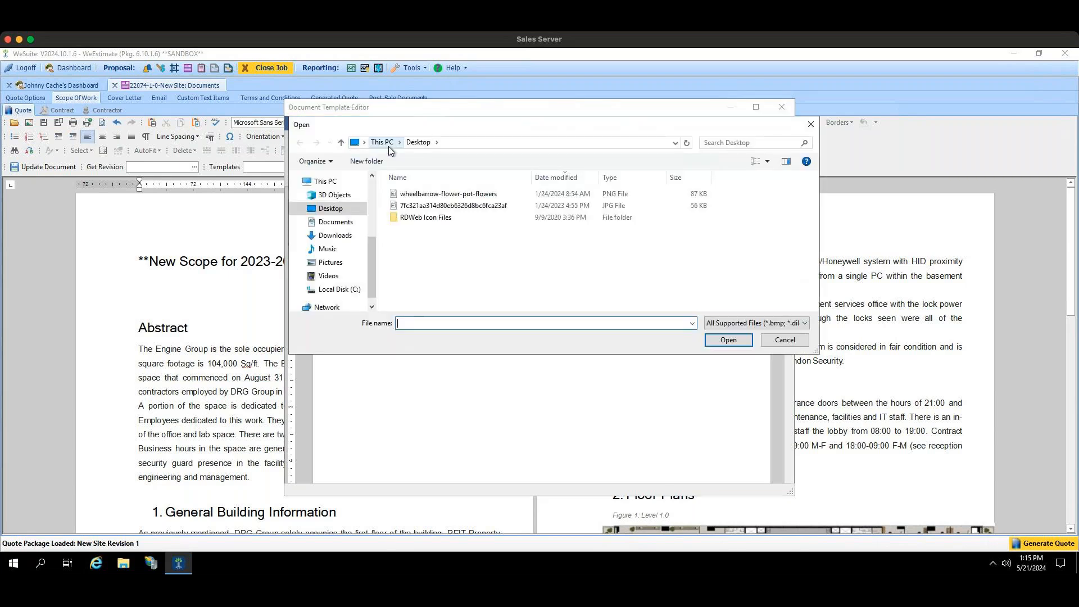
pyautogui.click(453, 197)
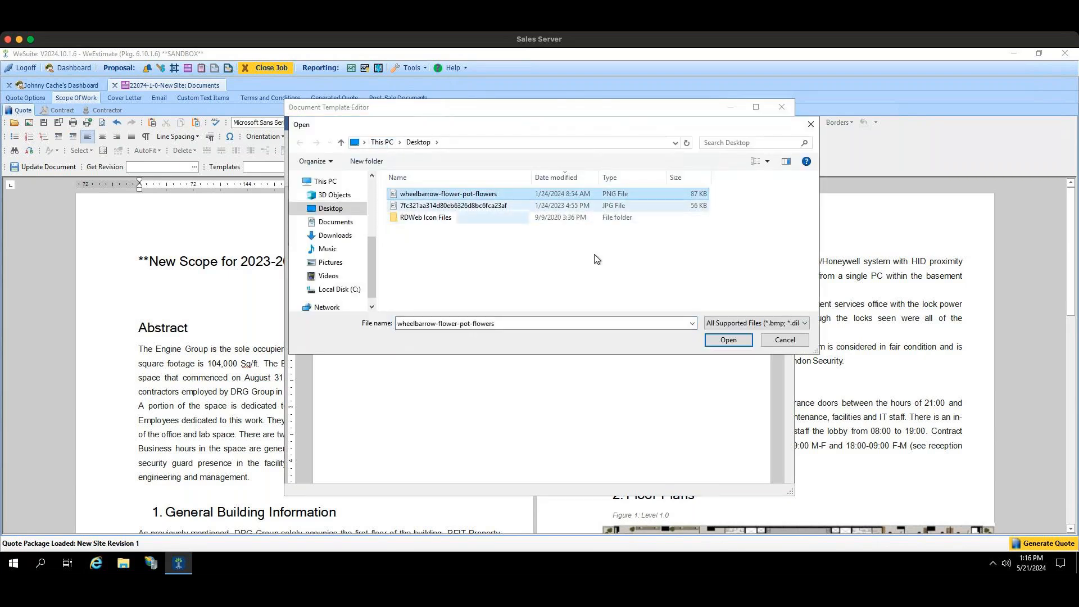
pyautogui.click(728, 340)
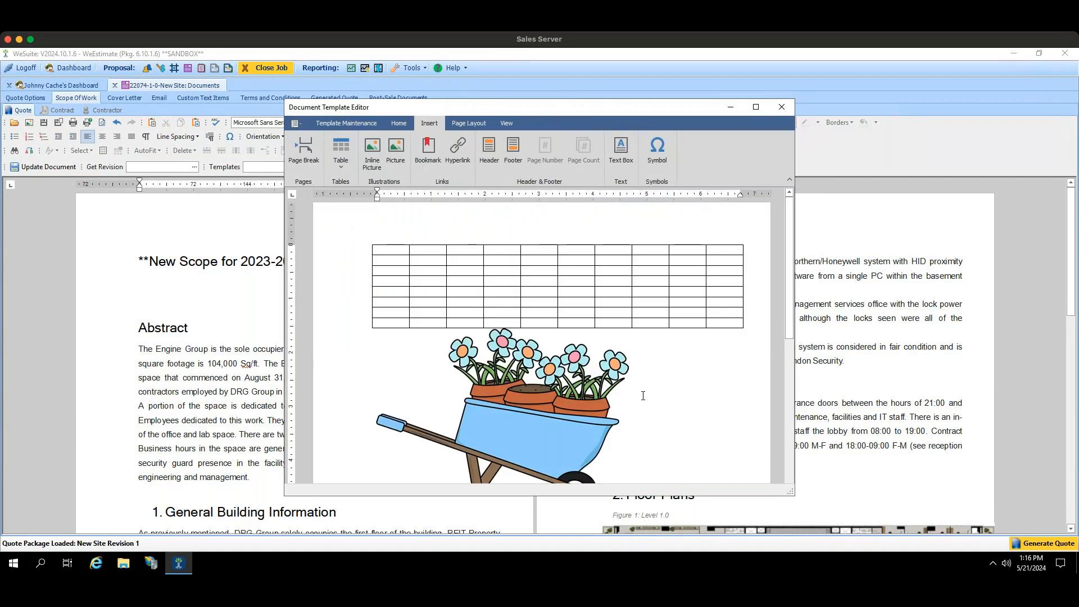
pyautogui.scroll(-3, 518, 298)
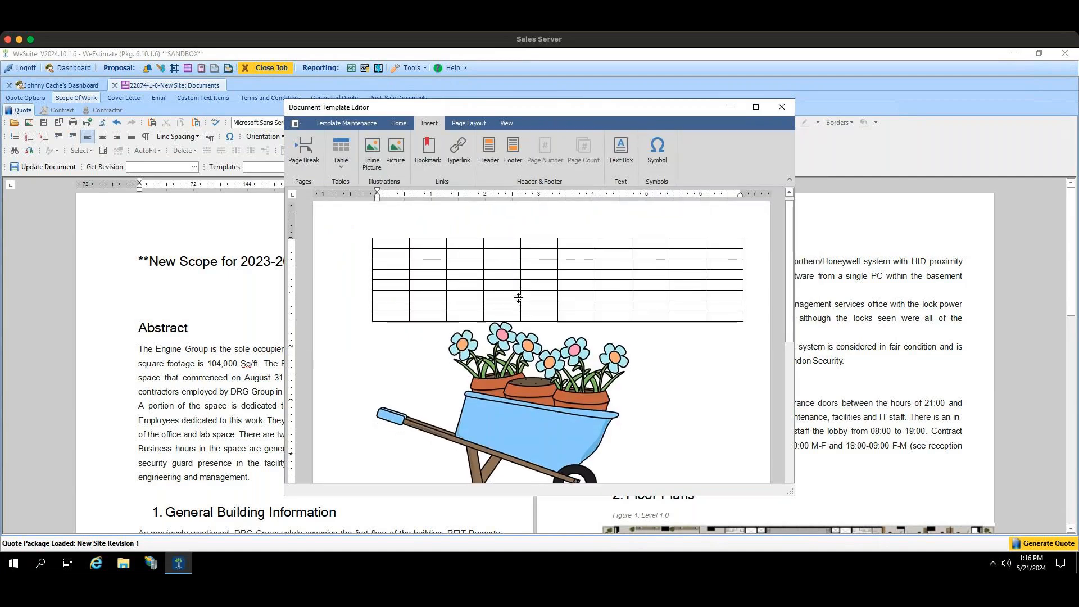
pyautogui.click(397, 124)
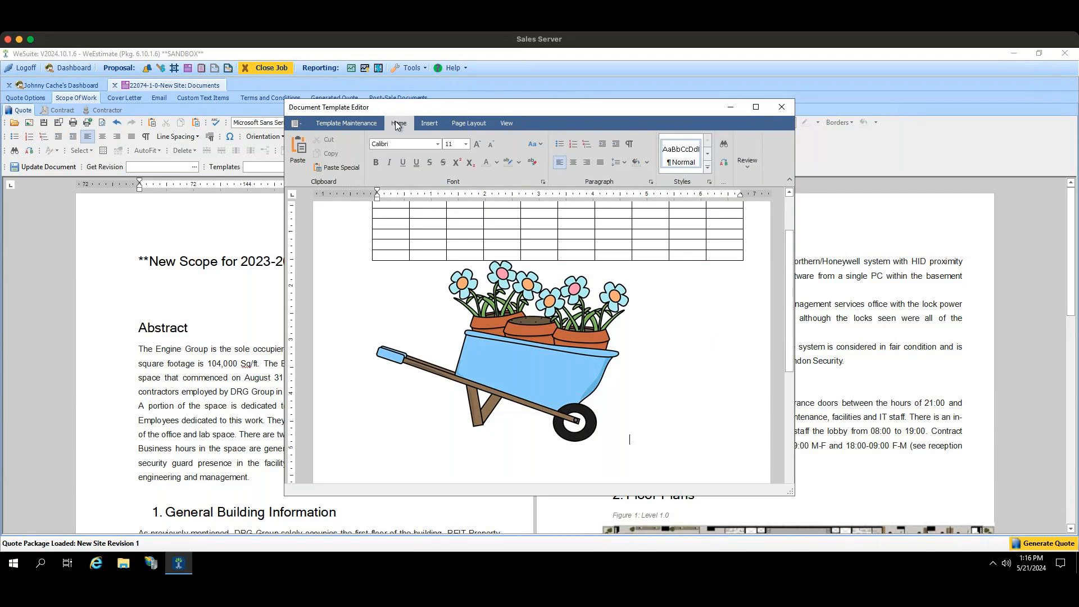
pyautogui.click(784, 110)
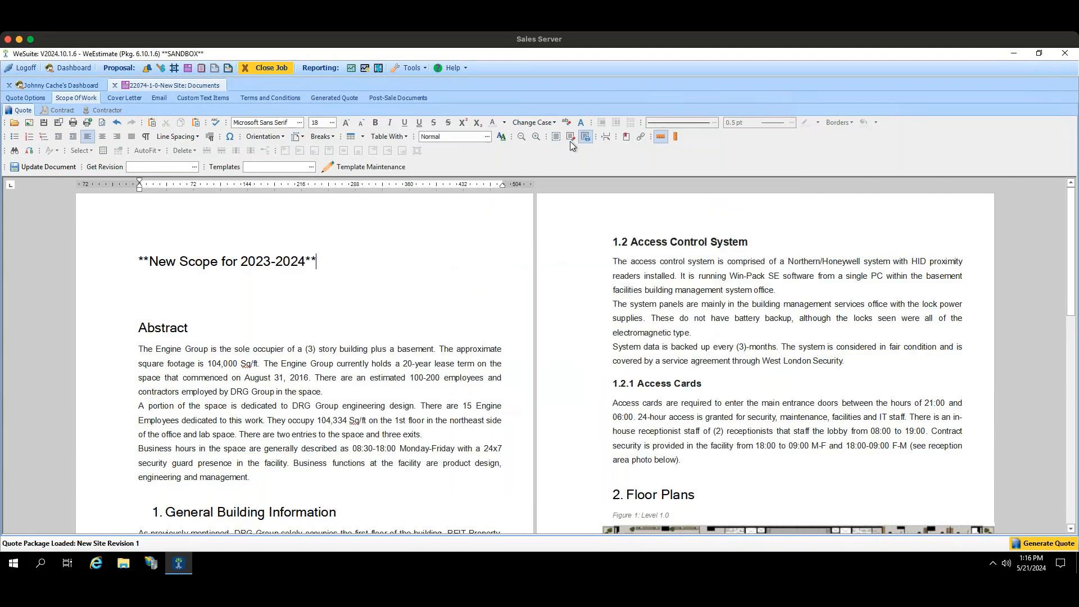
# Step: Reopen the template editor for scope templates and load the New Scope of Work template
pyautogui.click(375, 169)
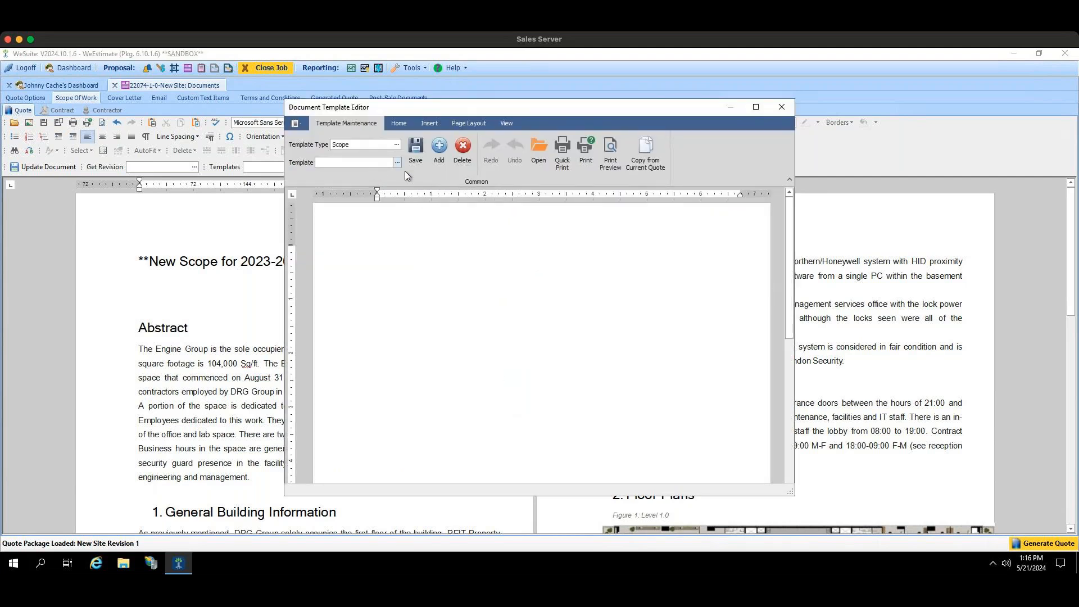
pyautogui.click(396, 163)
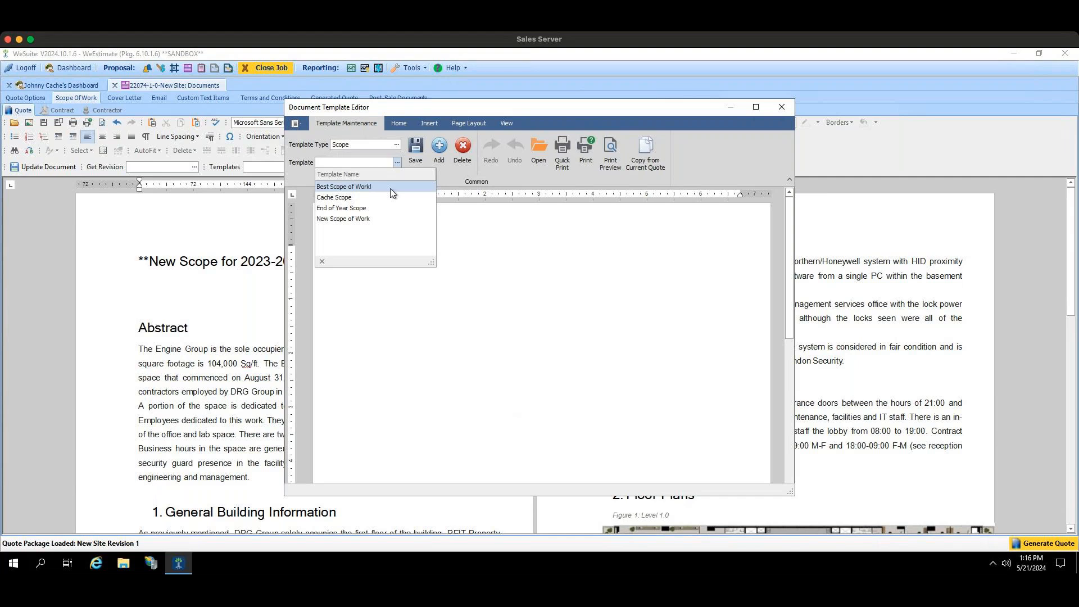
pyautogui.click(382, 218)
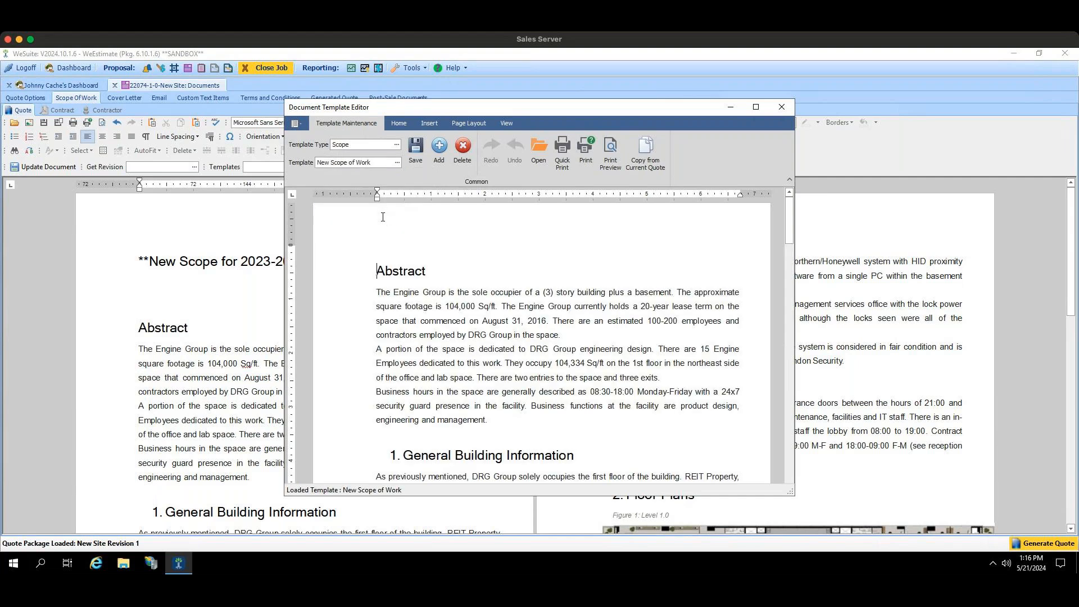
# Step: Examine the scope template's text, floor plan, site photos and recommendations, and return to its beginning
pyautogui.scroll(-2, 383, 219)
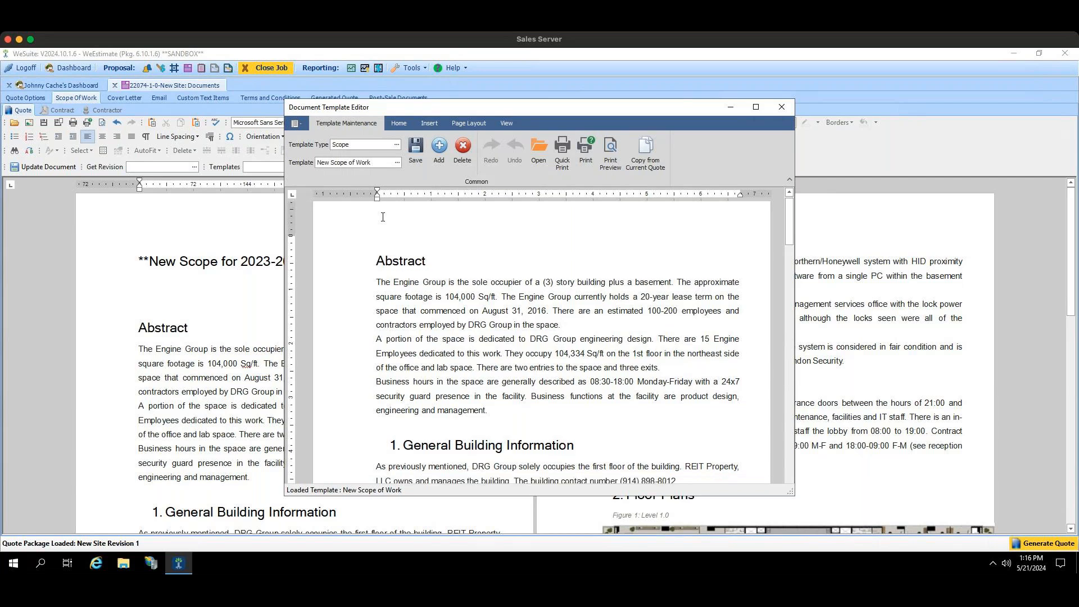
pyautogui.scroll(-5, 382, 224)
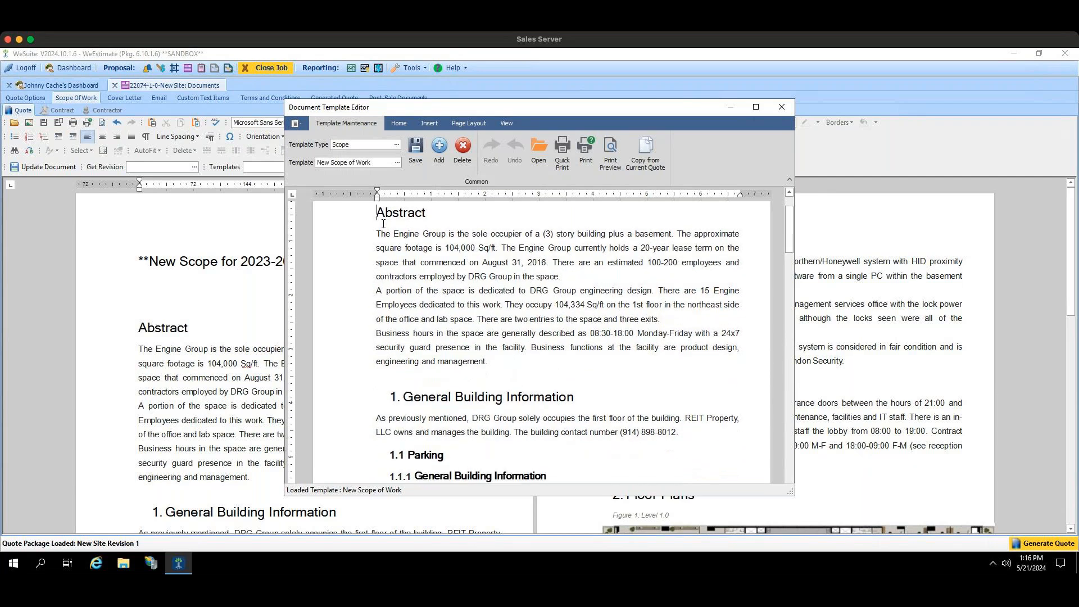
pyautogui.scroll(-8, 382, 223)
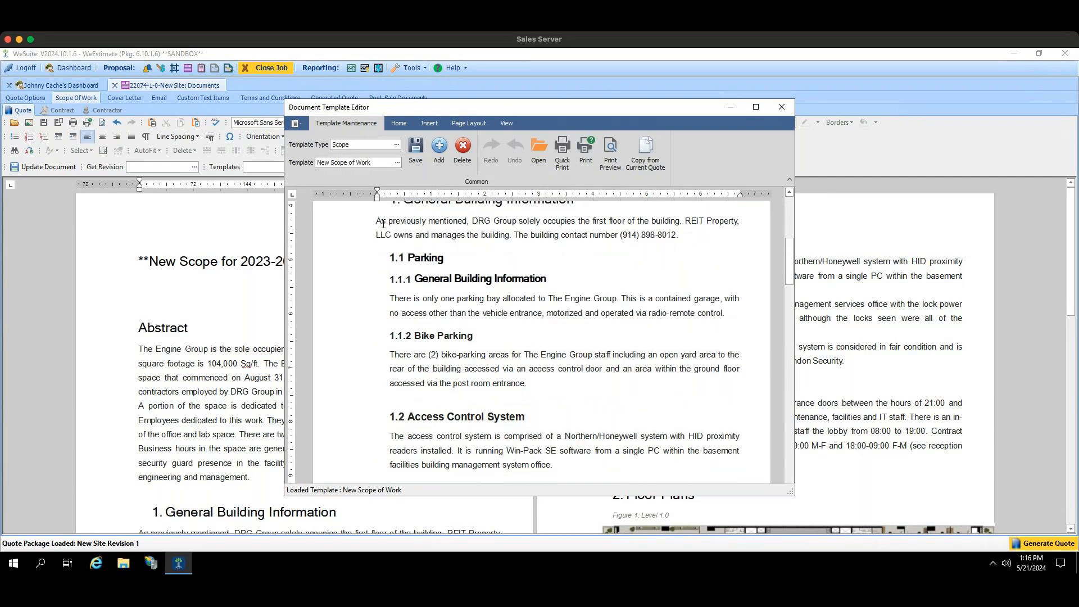
pyautogui.scroll(-6, 383, 224)
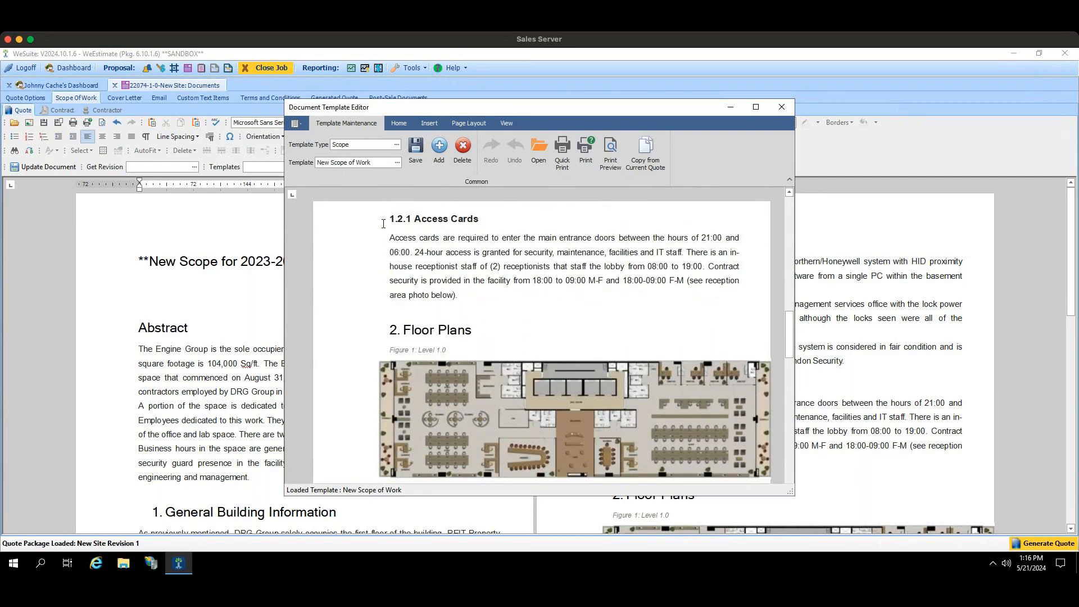
pyautogui.scroll(-5, 384, 223)
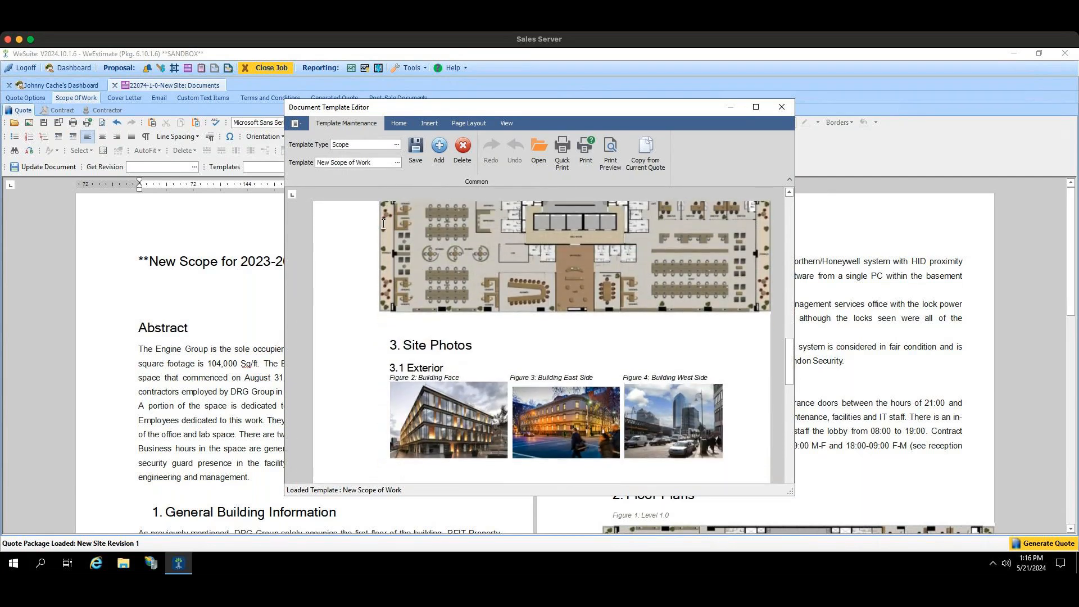
pyautogui.scroll(-8, 384, 224)
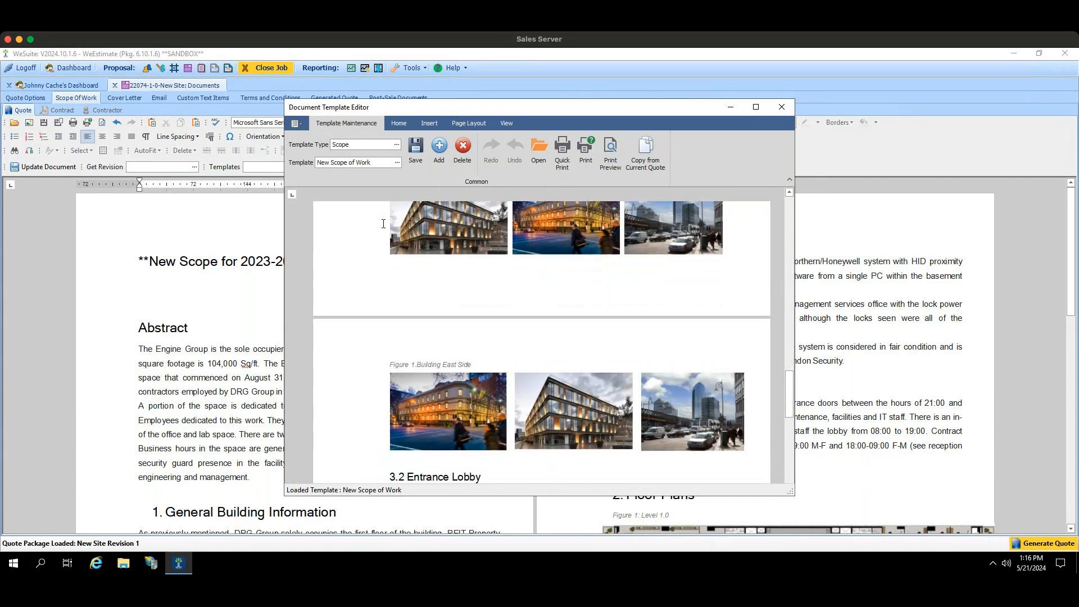
pyautogui.scroll(-7, 428, 317)
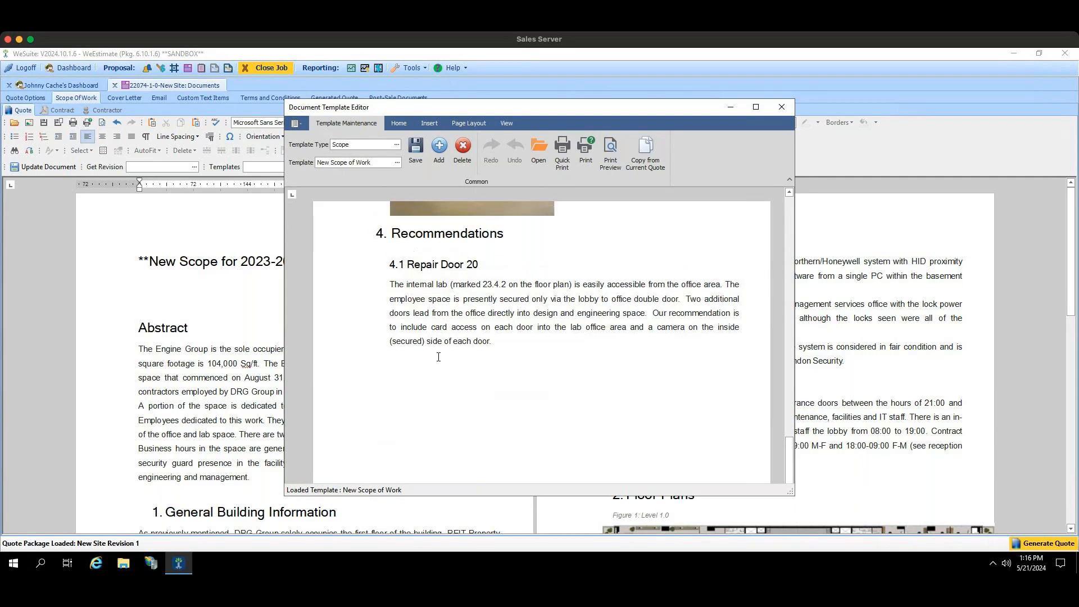
pyautogui.scroll(10, 438, 356)
pyautogui.scroll(8, 438, 357)
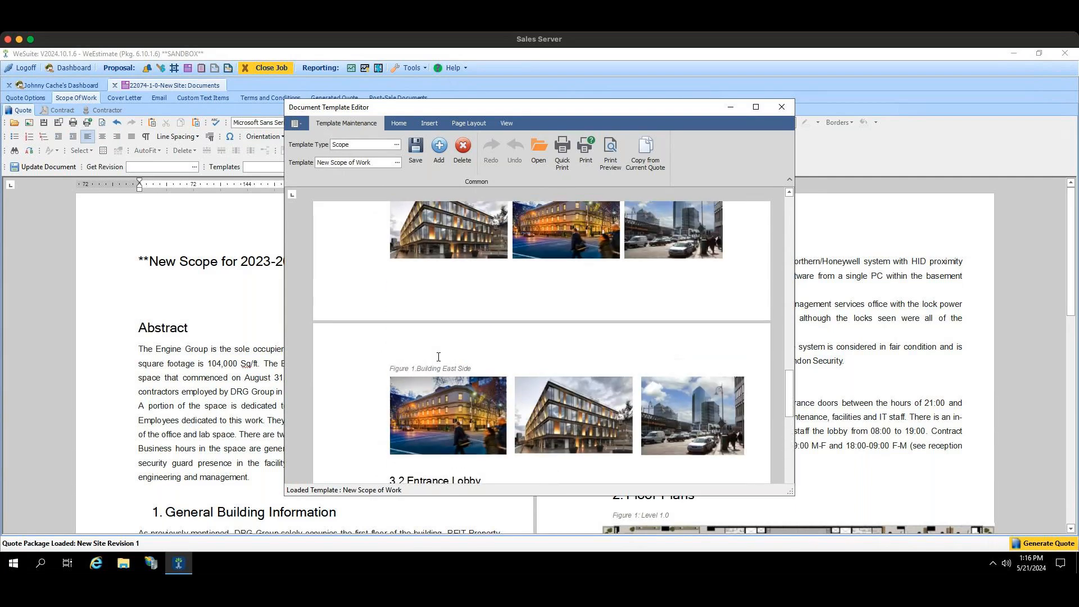
pyautogui.scroll(10, 438, 357)
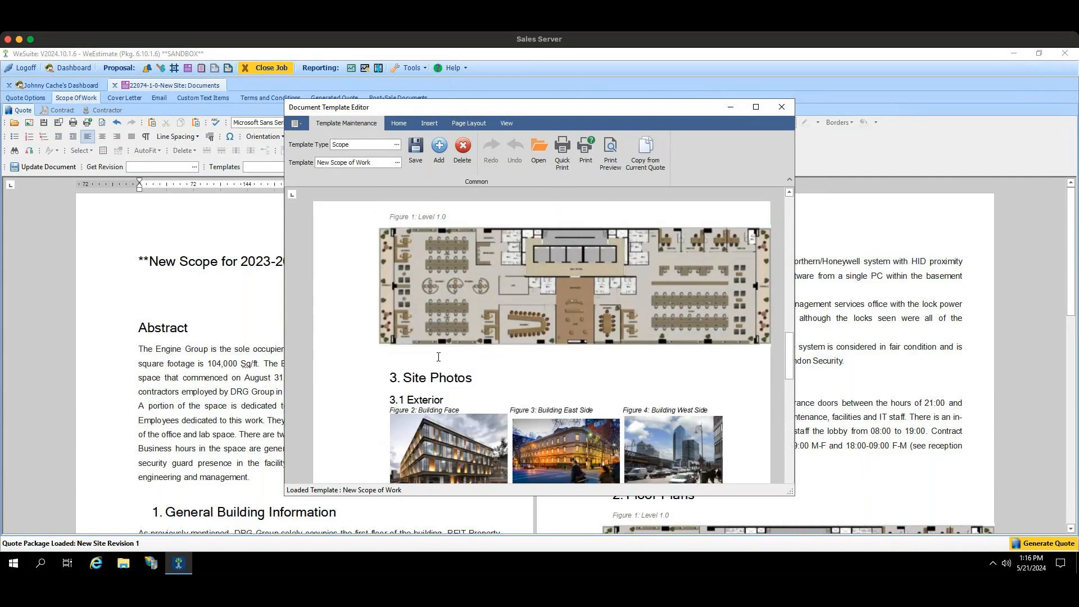
pyautogui.scroll(10, 438, 357)
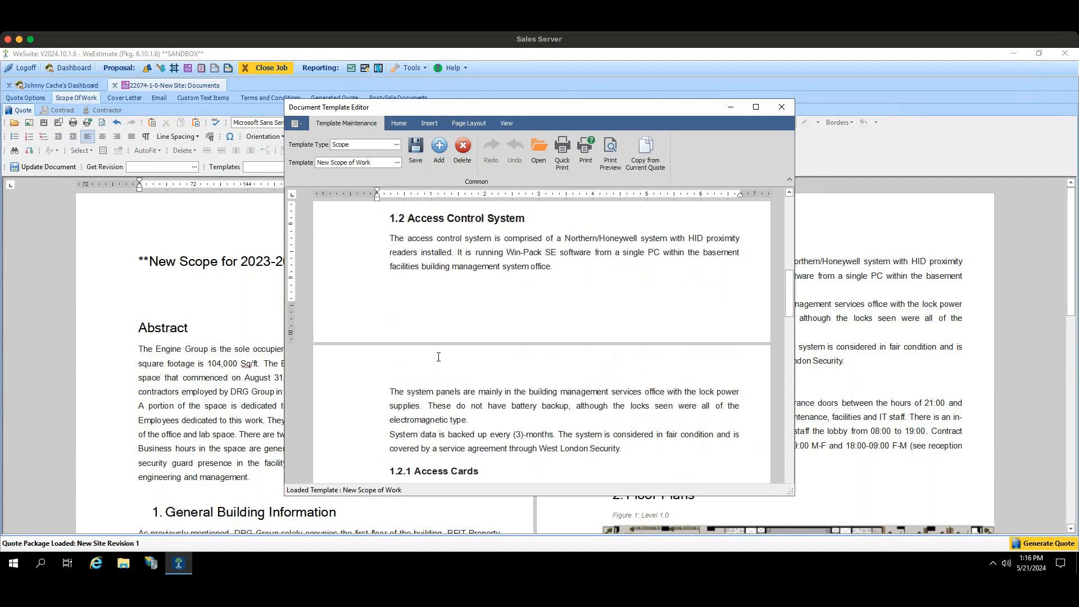
pyautogui.scroll(1, 439, 356)
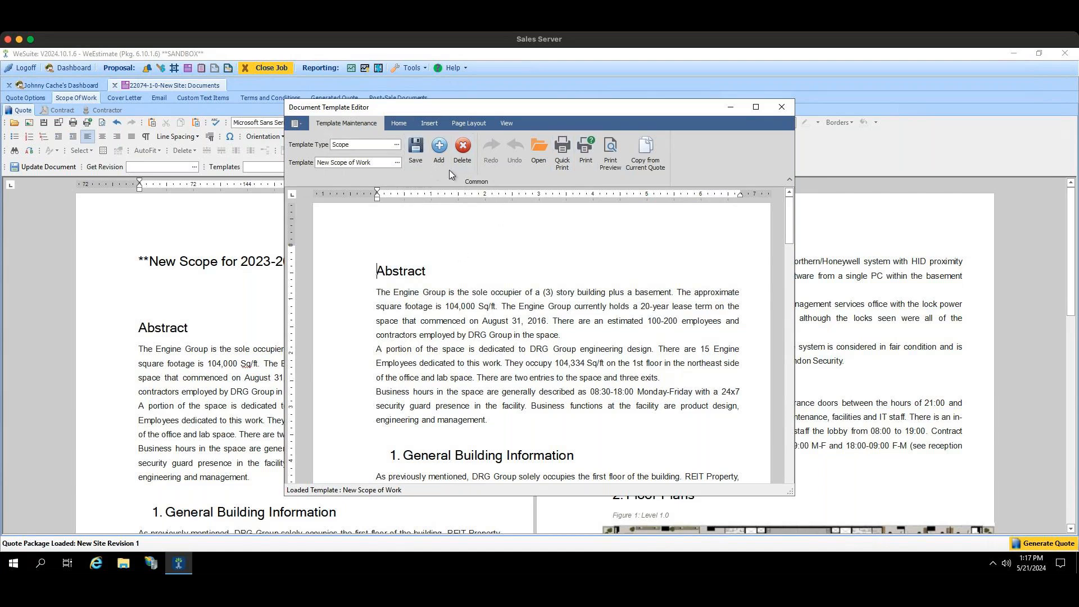
# Step: Check the naming prompt for a new scope template and the list of template types, and close the template editor
pyautogui.click(445, 152)
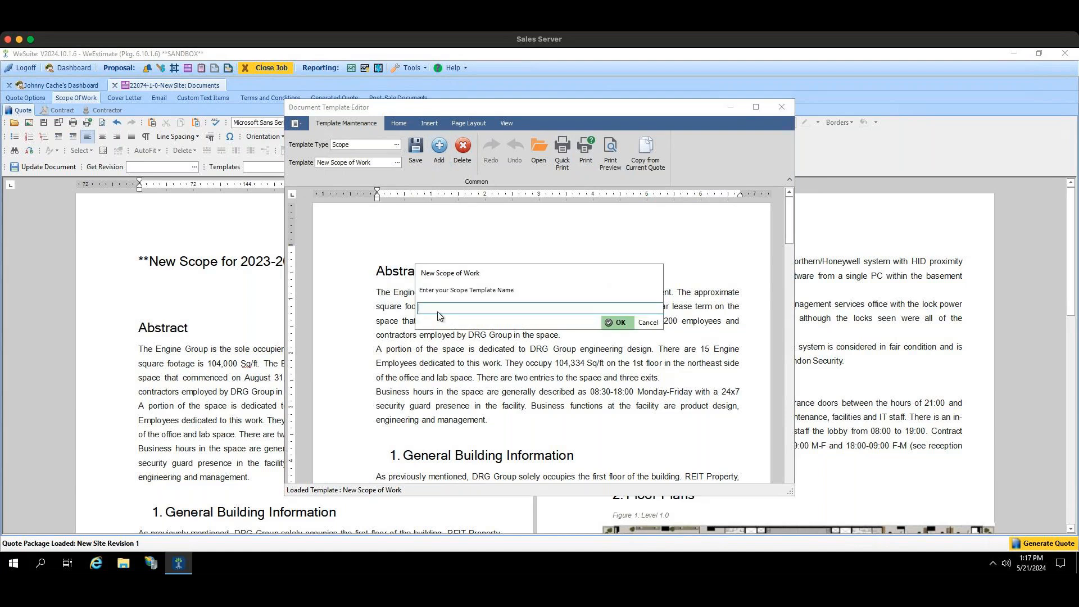
pyautogui.click(648, 322)
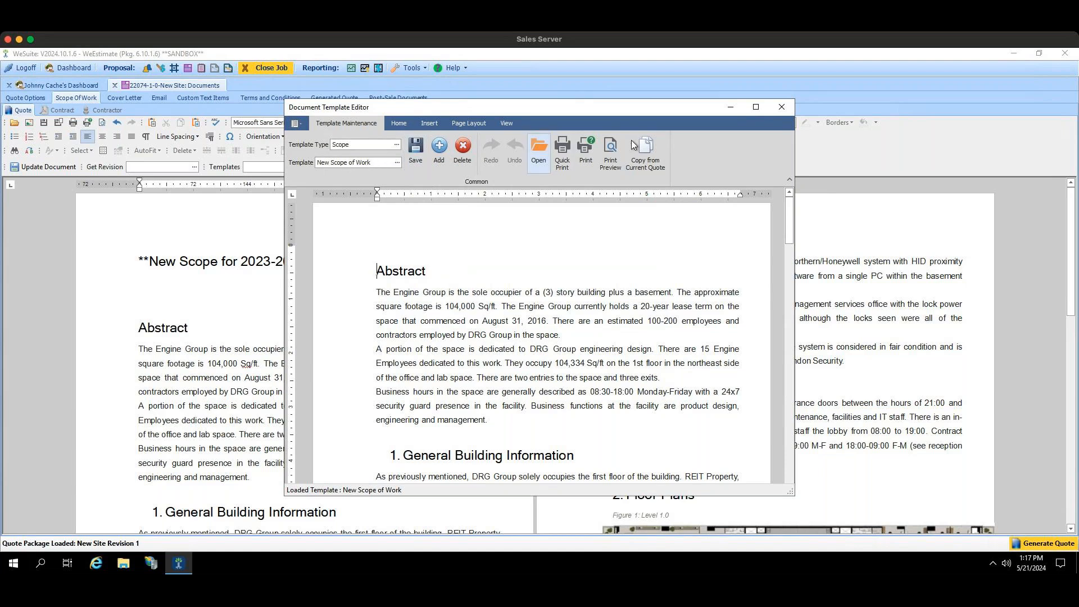
pyautogui.click(396, 145)
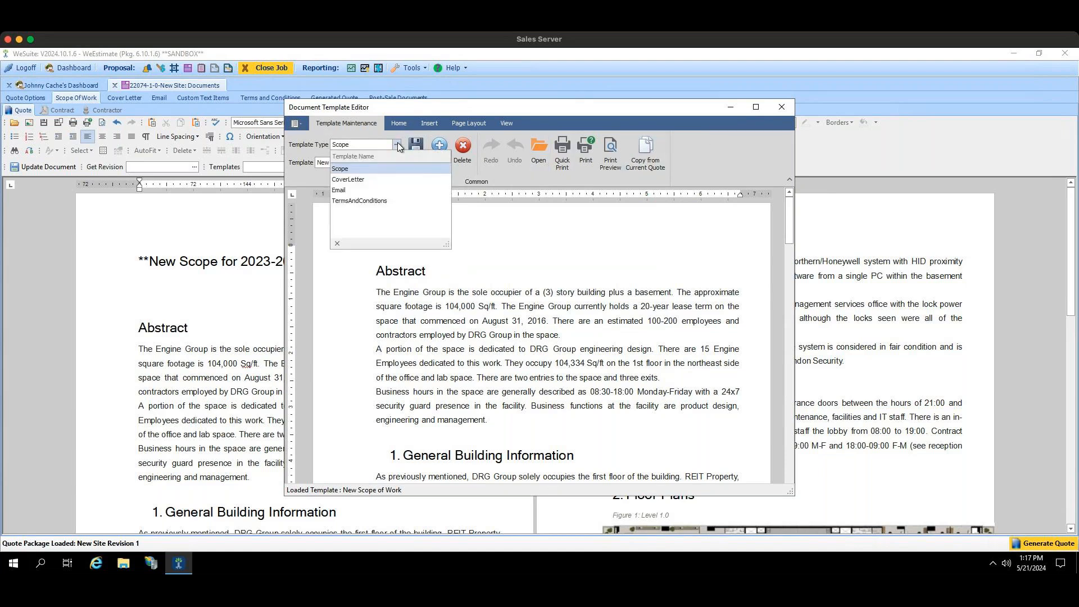
pyautogui.click(779, 108)
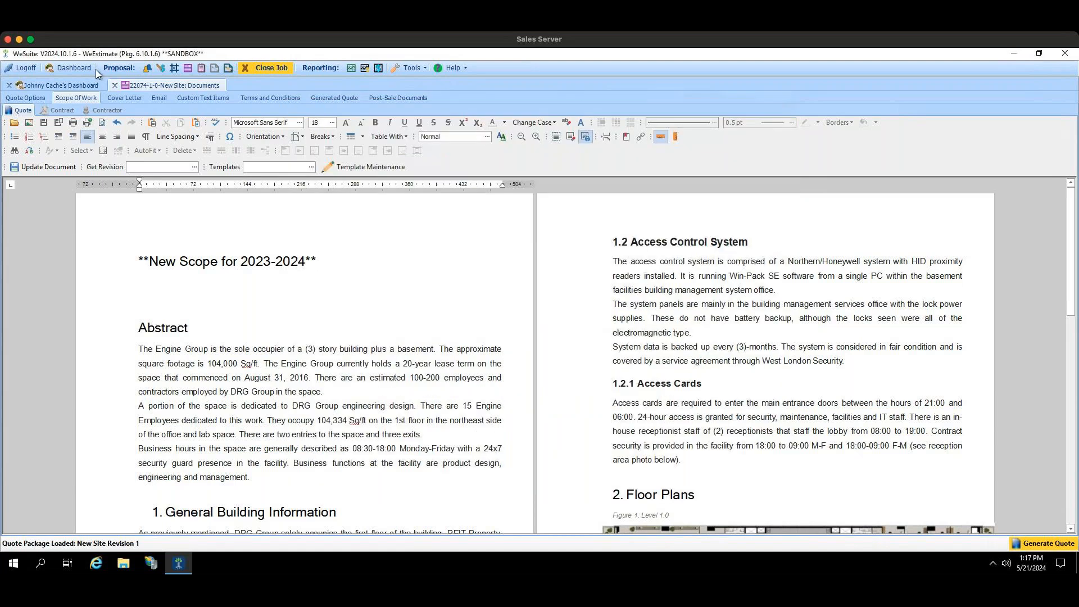
# Step: Go to the quote's cover letter, open its template editor, and load the Cache Cover Letter template
pyautogui.click(110, 97)
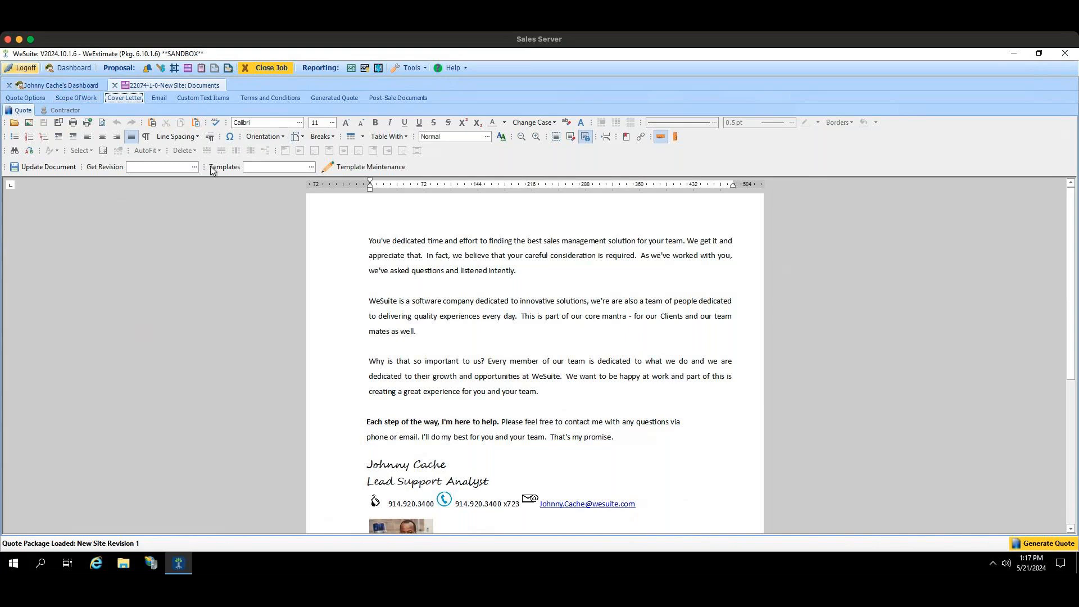
pyautogui.click(329, 165)
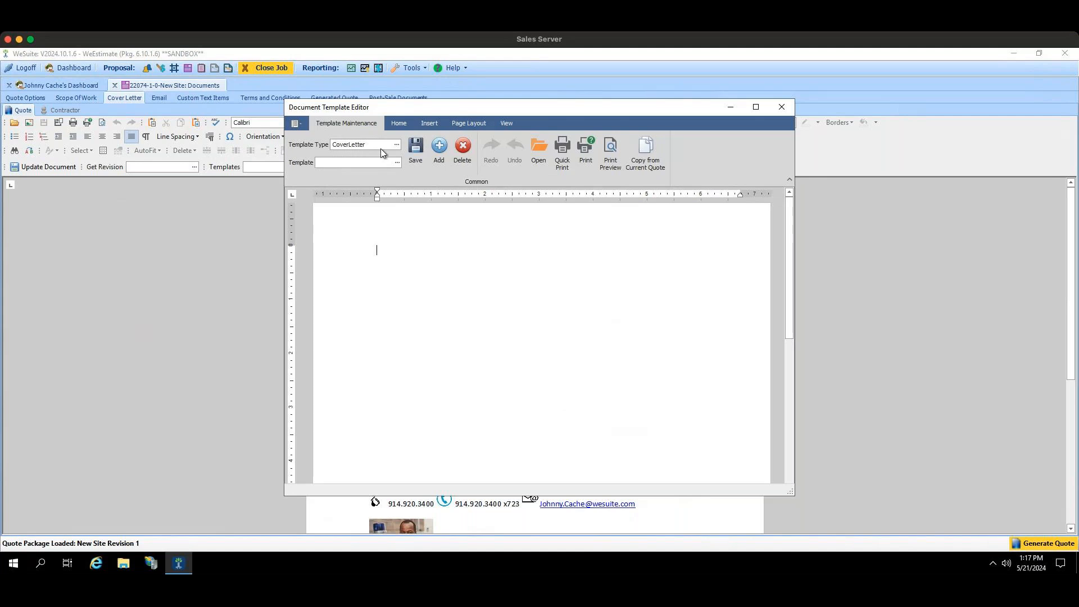
pyautogui.click(394, 164)
pyautogui.click(376, 185)
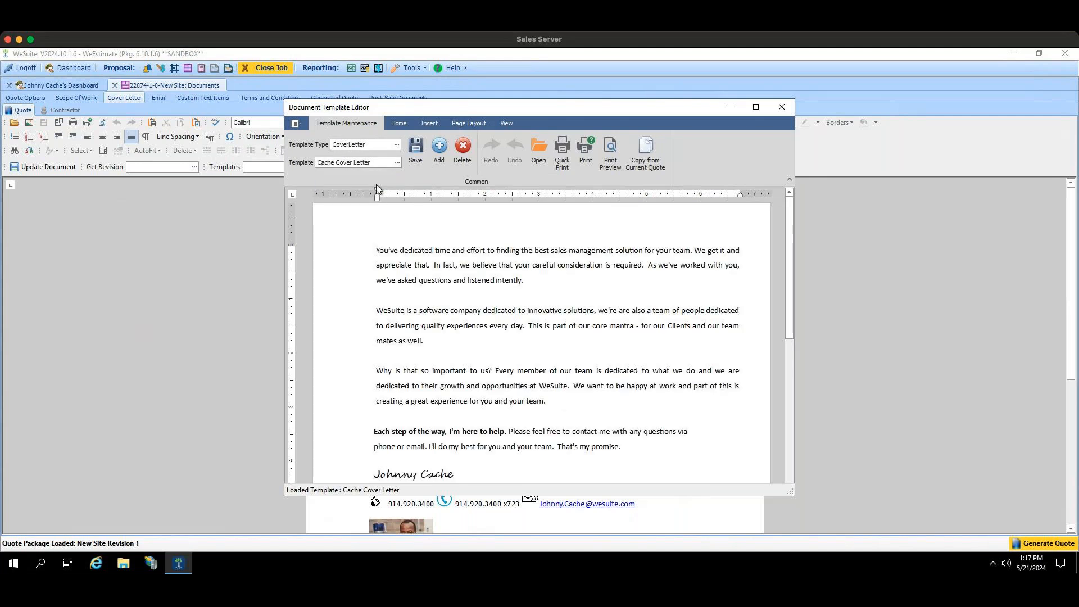
# Step: Look over the cover letter template's text, and open and cancel the naming prompt for a new cover letter
pyautogui.scroll(-1, 389, 294)
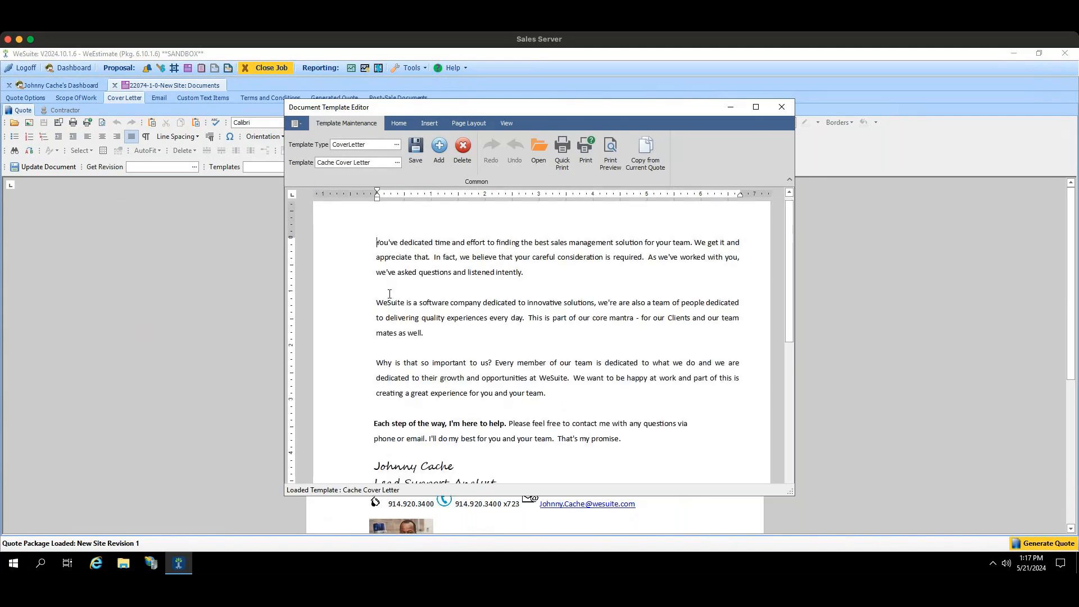
pyautogui.scroll(1, 389, 293)
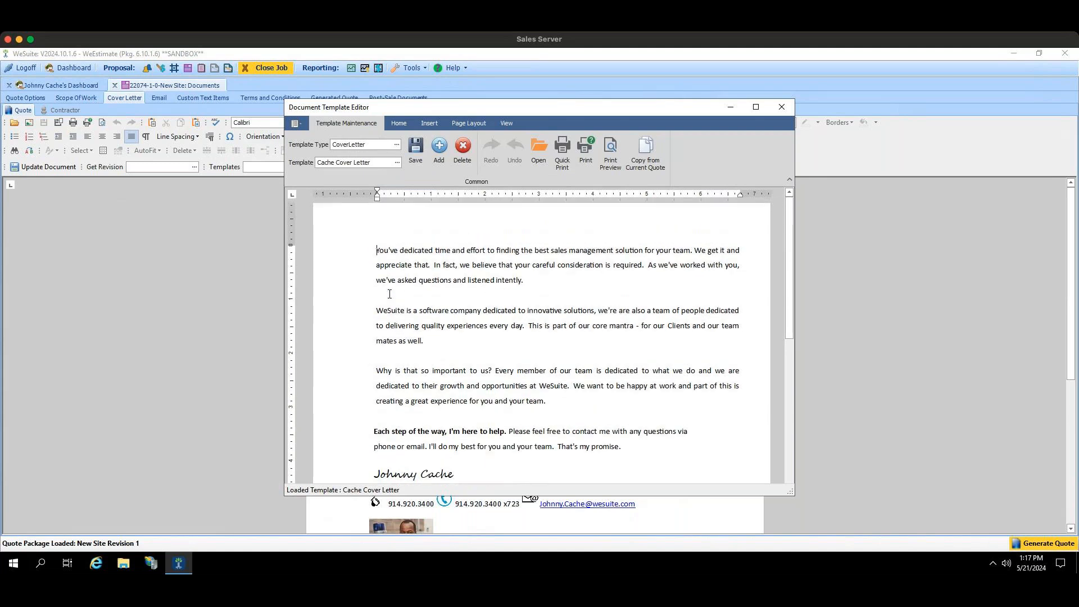
pyautogui.scroll(-1, 389, 293)
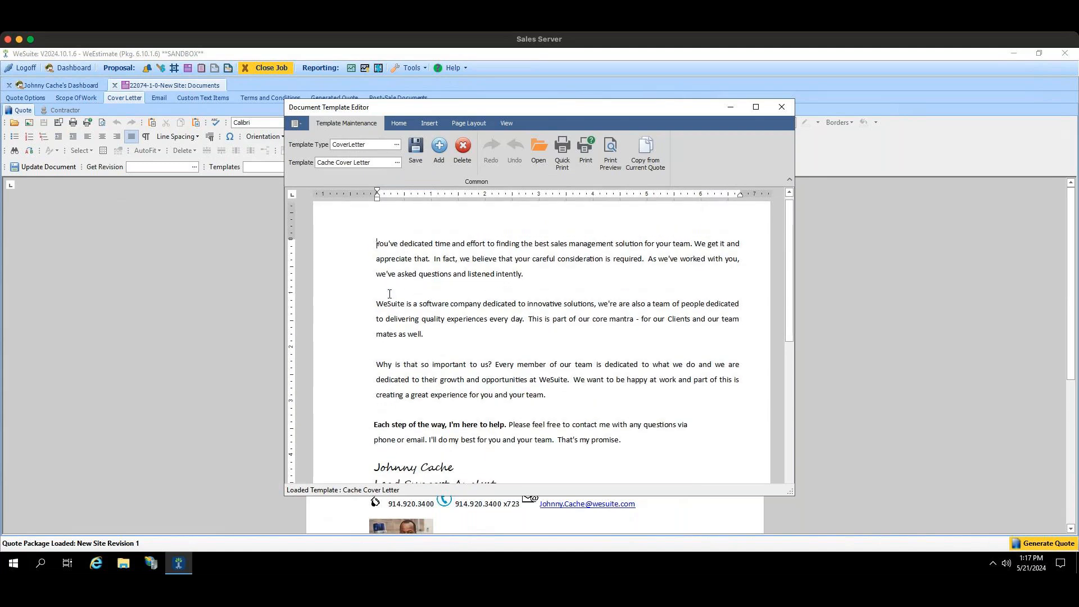
pyautogui.click(440, 155)
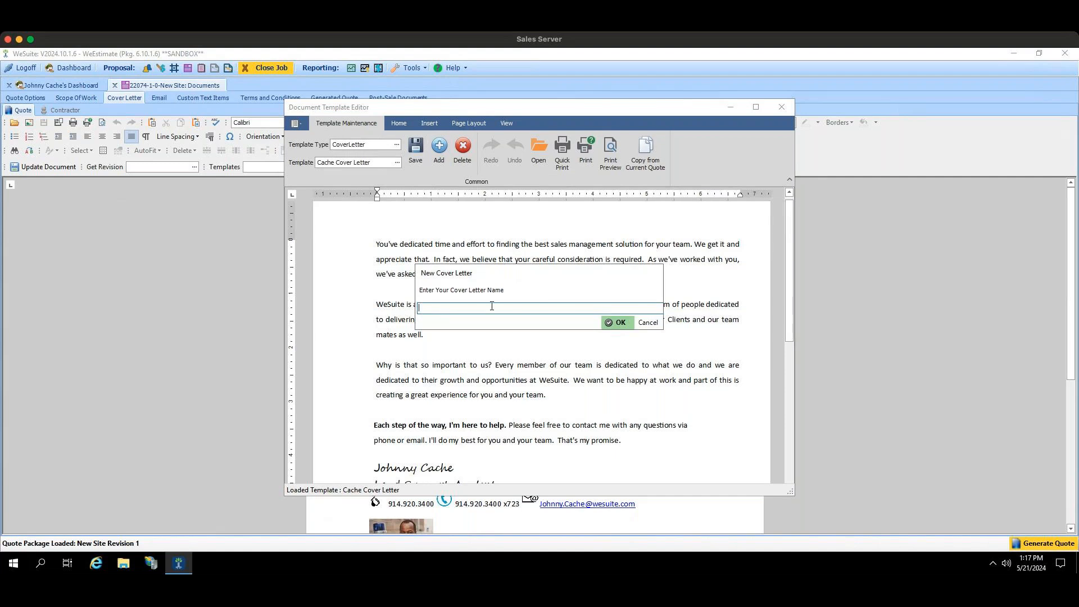
pyautogui.click(648, 323)
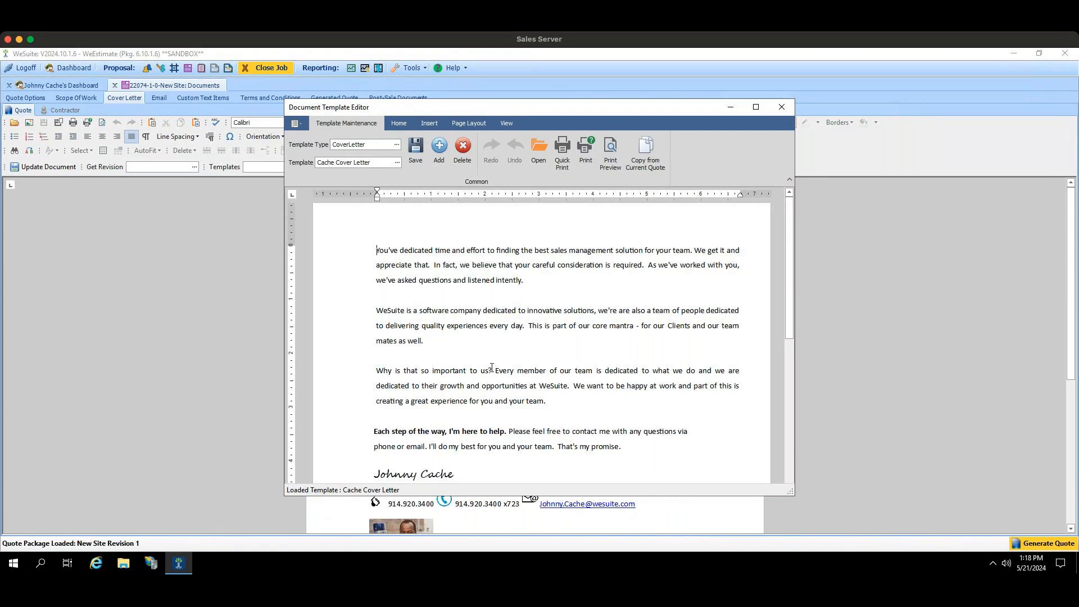
# Step: Examine the signature block of the cover letter template, highlighting part of the job title line
pyautogui.scroll(-2, 492, 368)
pyautogui.scroll(-1, 492, 367)
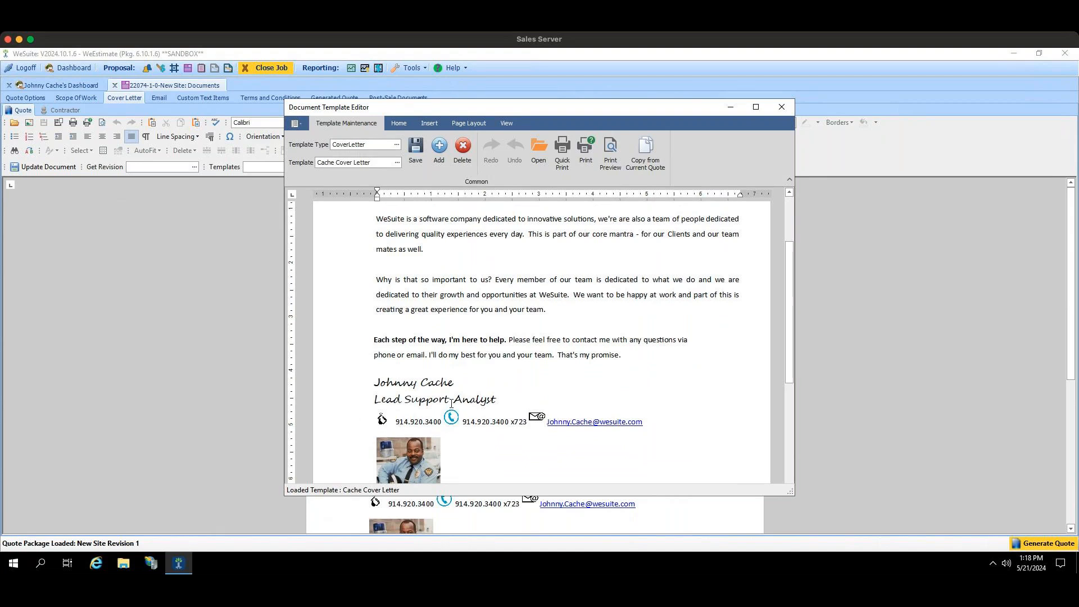
pyautogui.moveTo(504, 399); pyautogui.dragTo(394, 400)
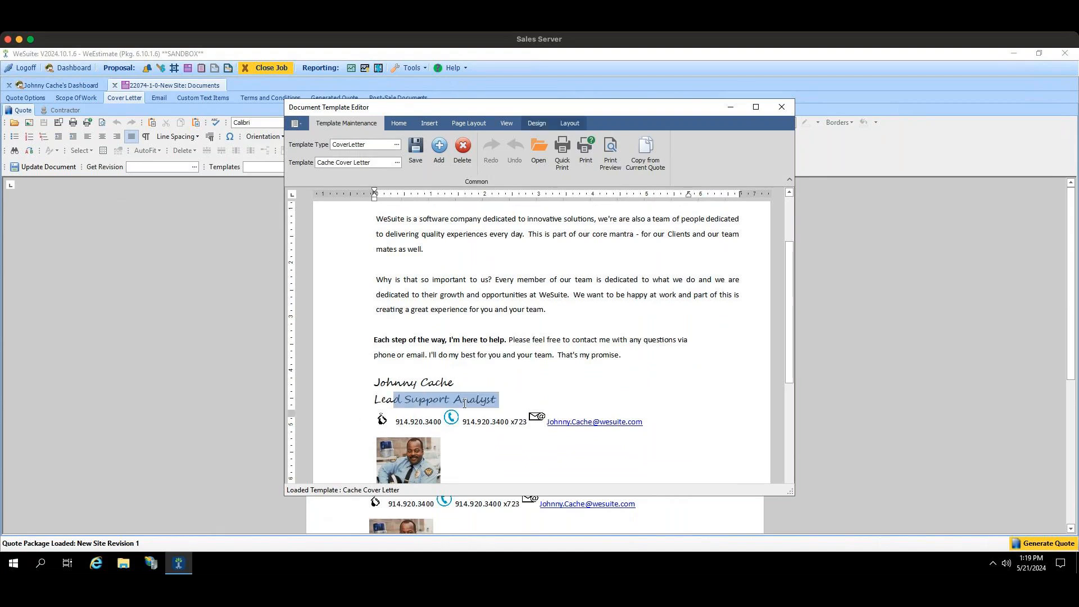
pyautogui.scroll(-1, 549, 393)
pyautogui.scroll(4, 550, 394)
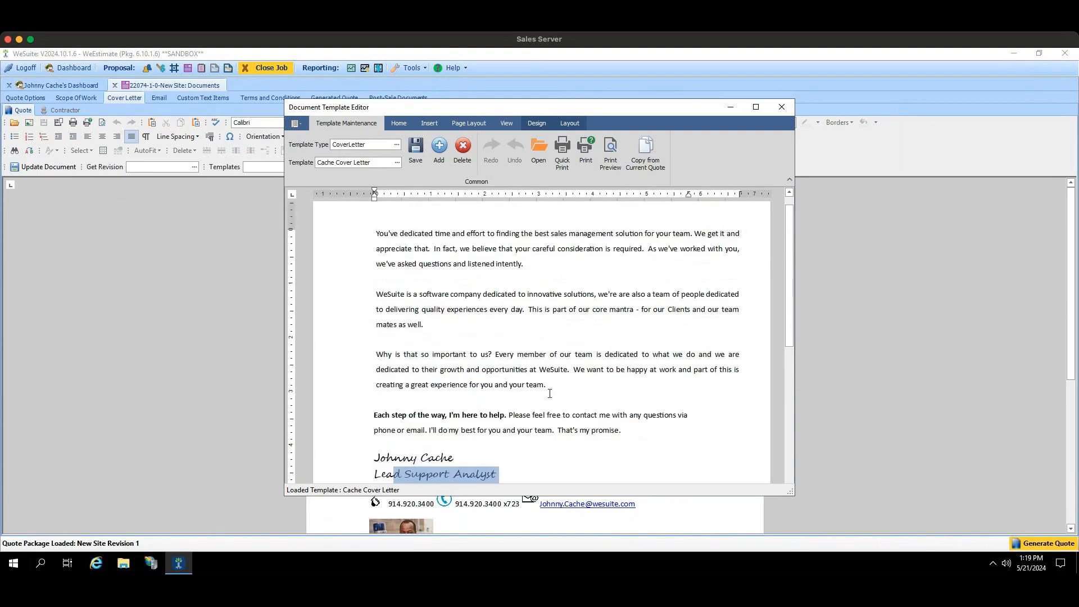
# Step: Look over the insert options available for the cover letter template and its signature block, and close the template editor
pyautogui.click(404, 126)
pyautogui.click(426, 124)
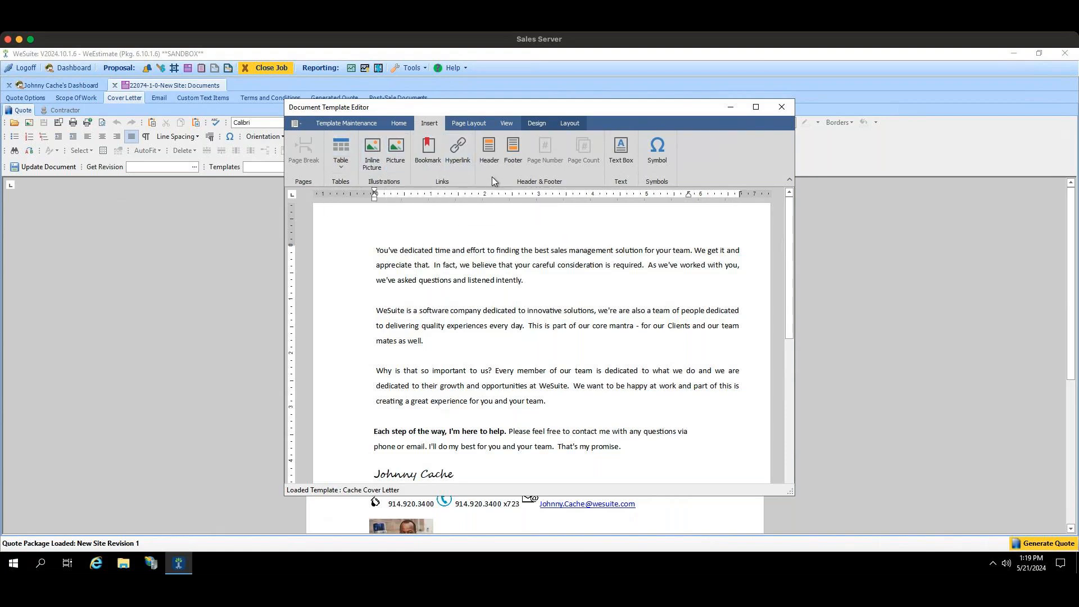
pyautogui.scroll(-3, 597, 335)
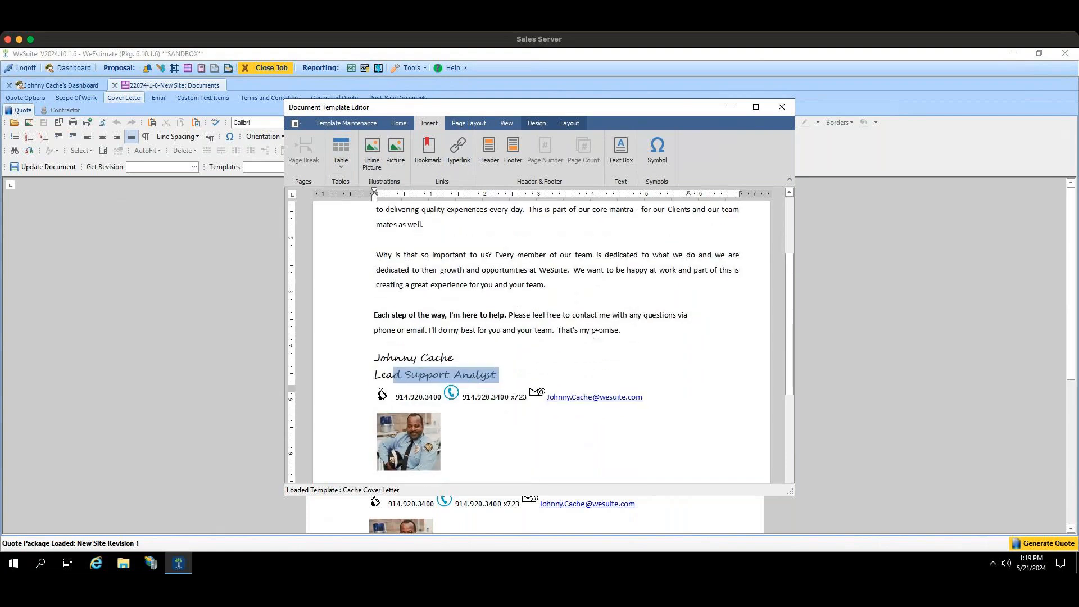
pyautogui.scroll(3, 619, 405)
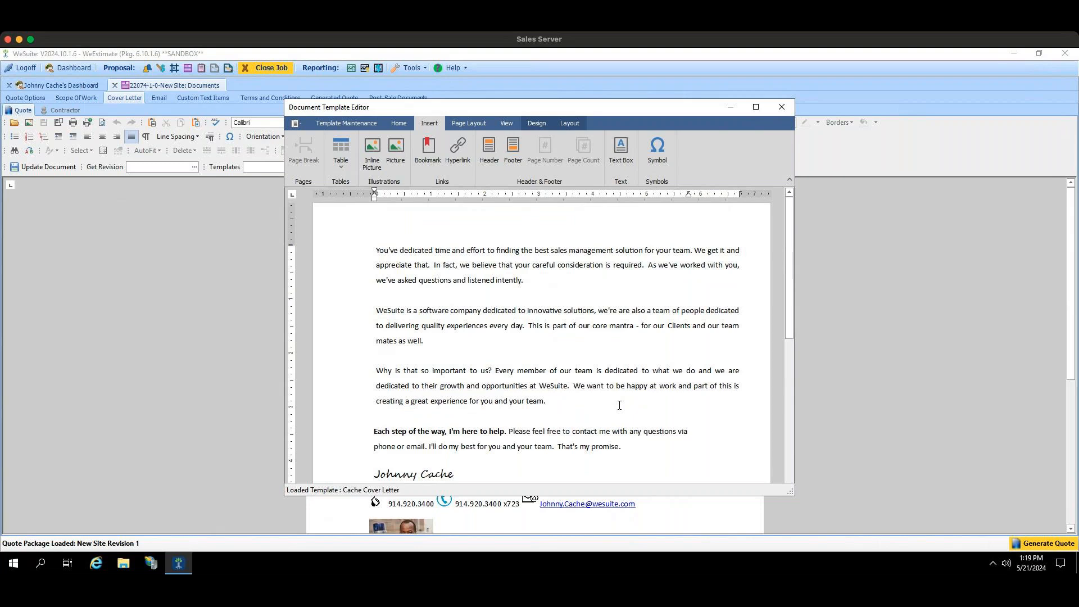
pyautogui.click(781, 107)
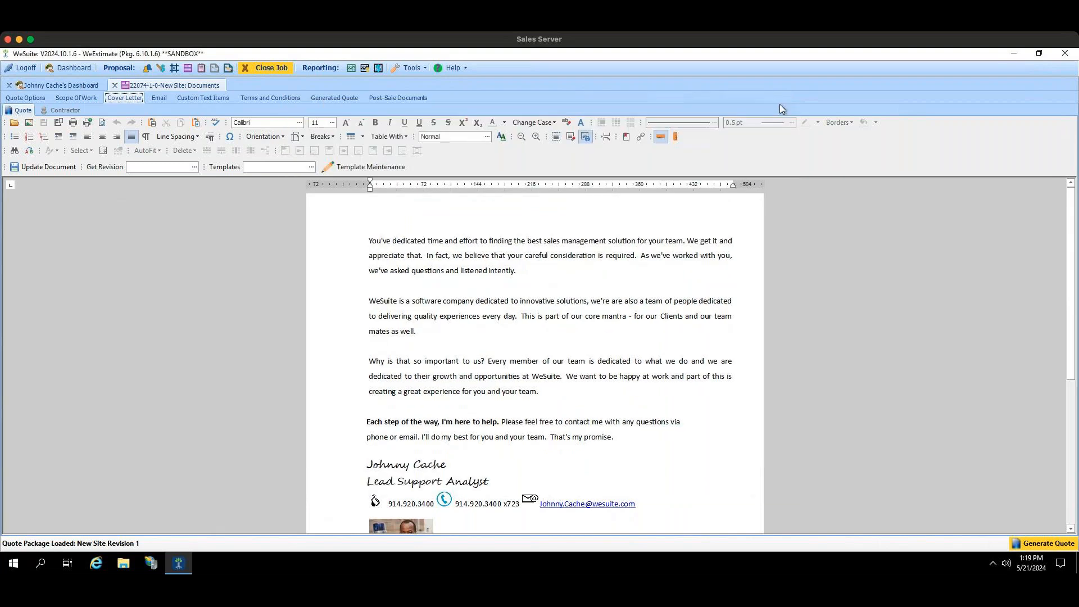
# Step: Update the quote's scope of work document, check the cover letter, and return to the quote options
pyautogui.click(20, 98)
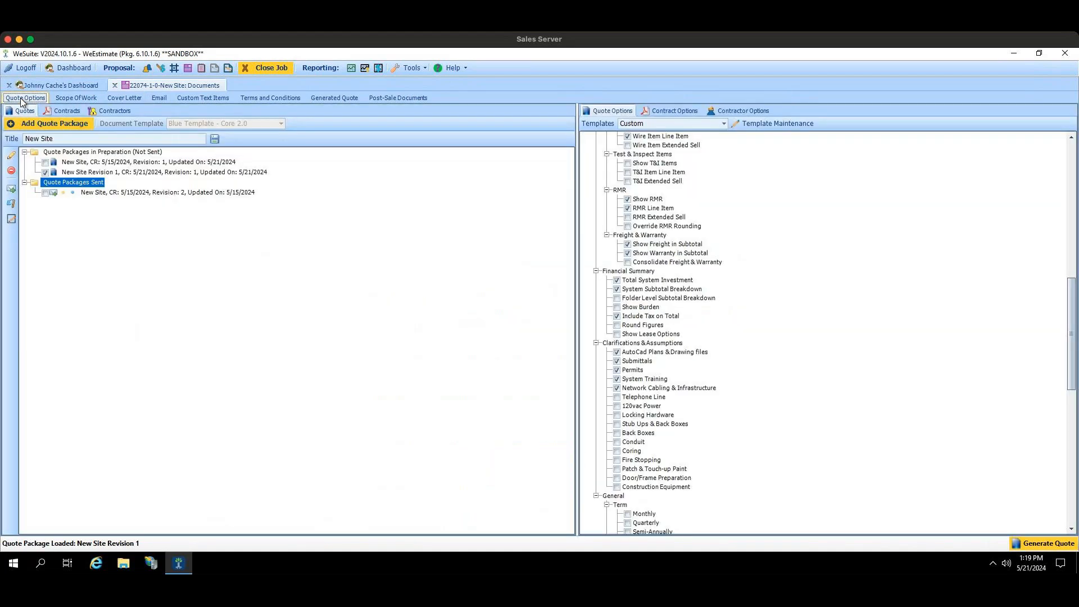
pyautogui.click(78, 97)
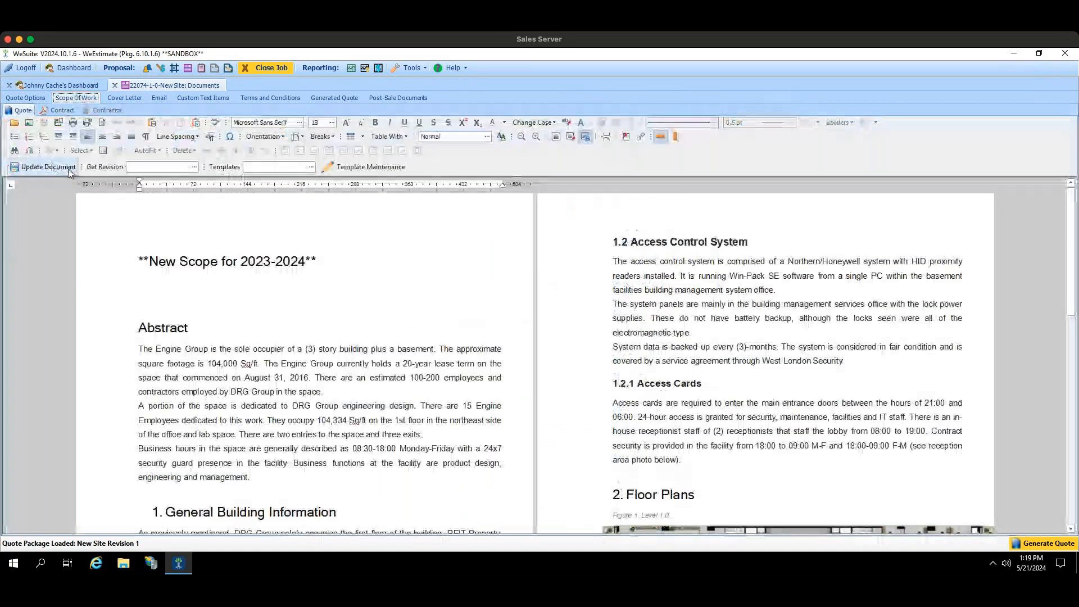
pyautogui.click(44, 166)
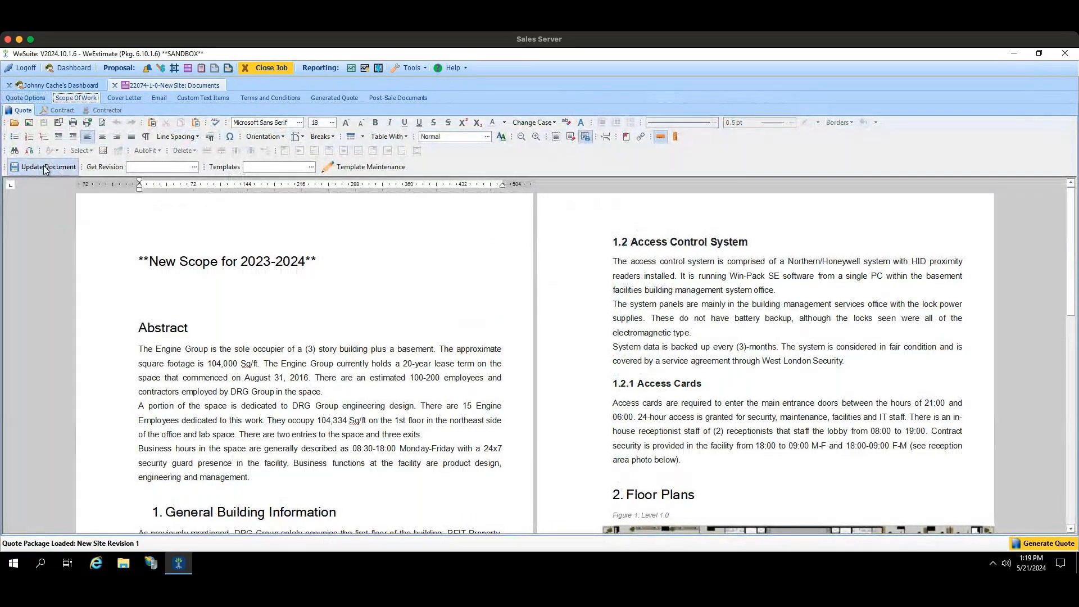
pyautogui.click(114, 99)
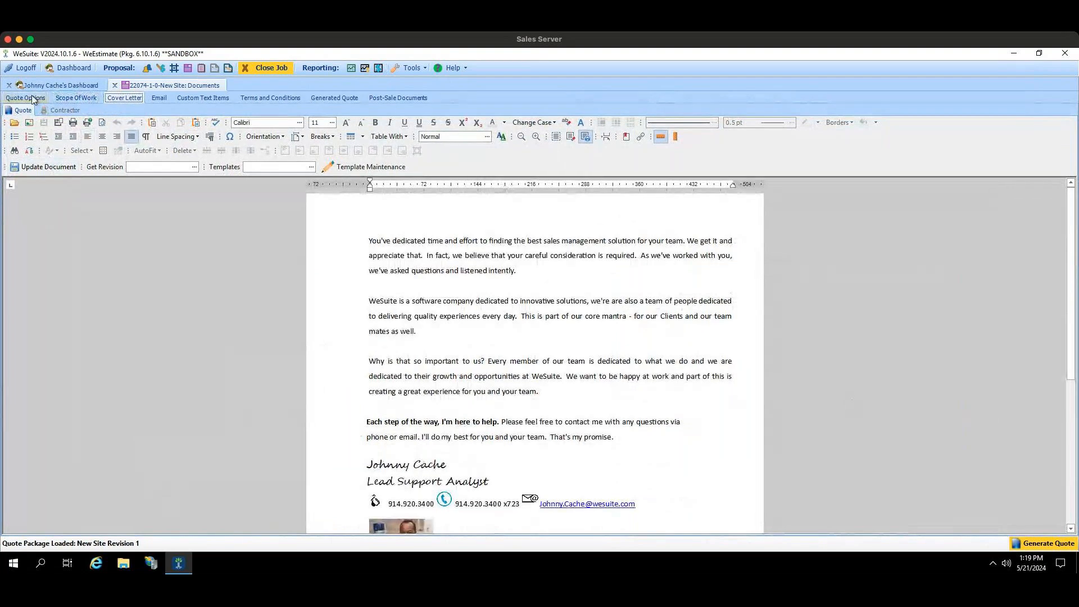
pyautogui.click(25, 98)
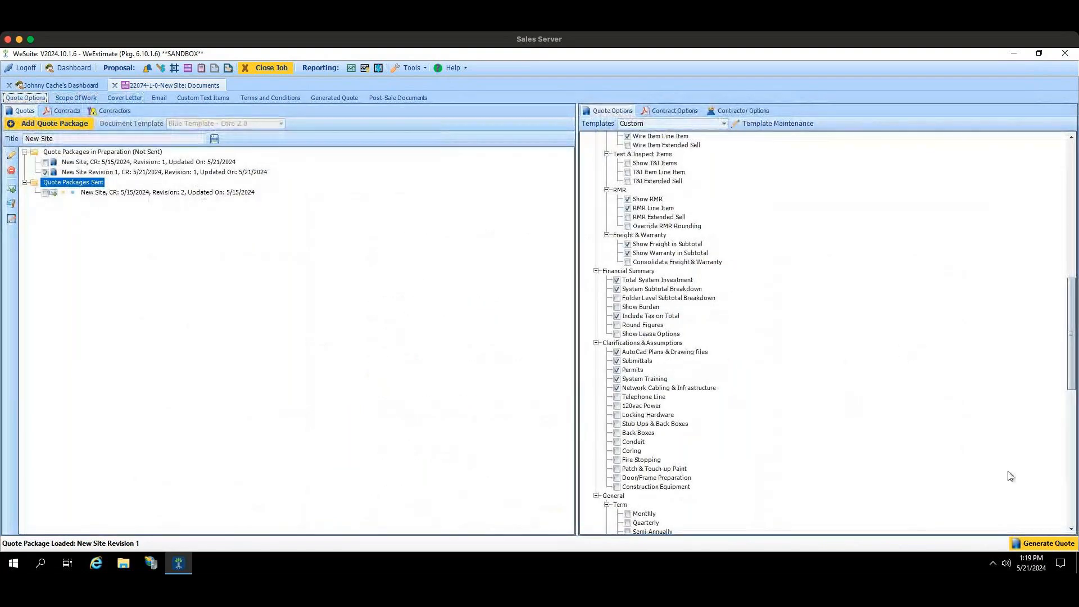
# Step: Generate the New Site Revision 1 quote and page through it to the Investment section and Financial Summary
pyautogui.click(1041, 544)
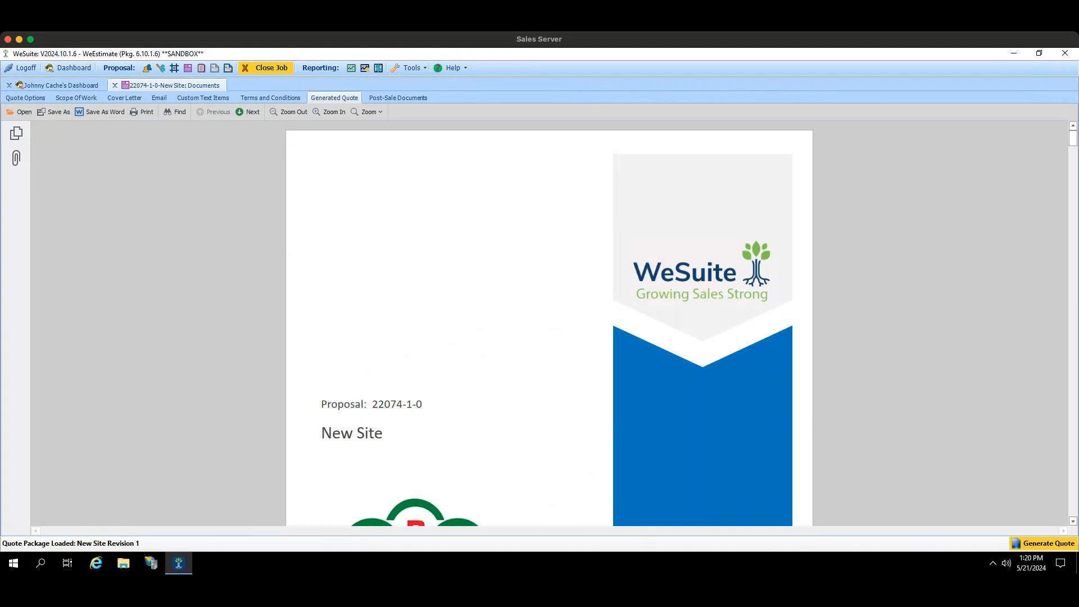
pyautogui.click(239, 112)
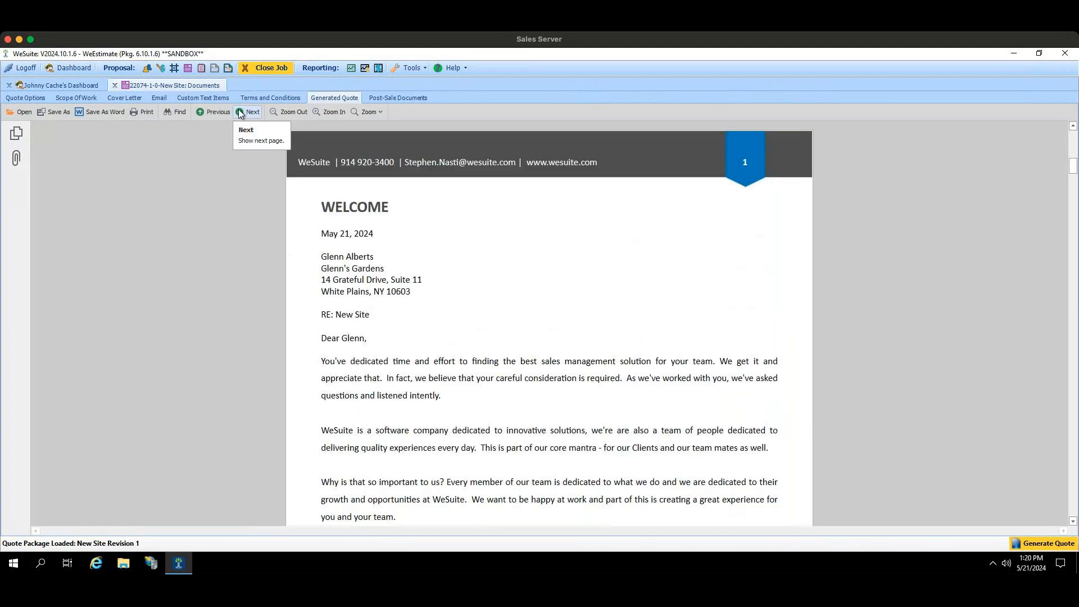
pyautogui.click(240, 112)
pyautogui.click(241, 113)
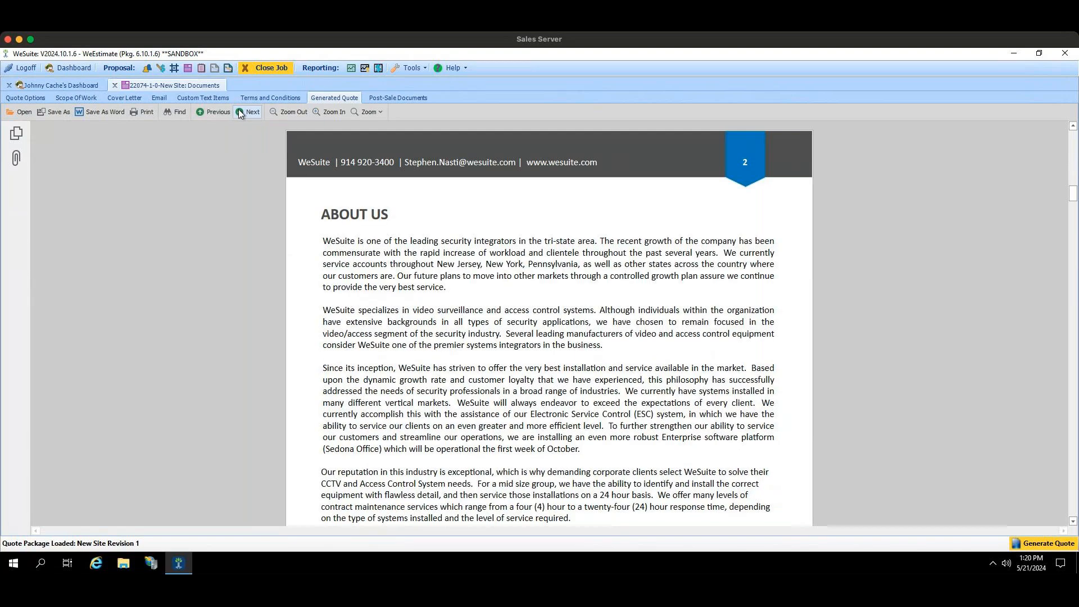
pyautogui.click(241, 112)
pyautogui.click(241, 113)
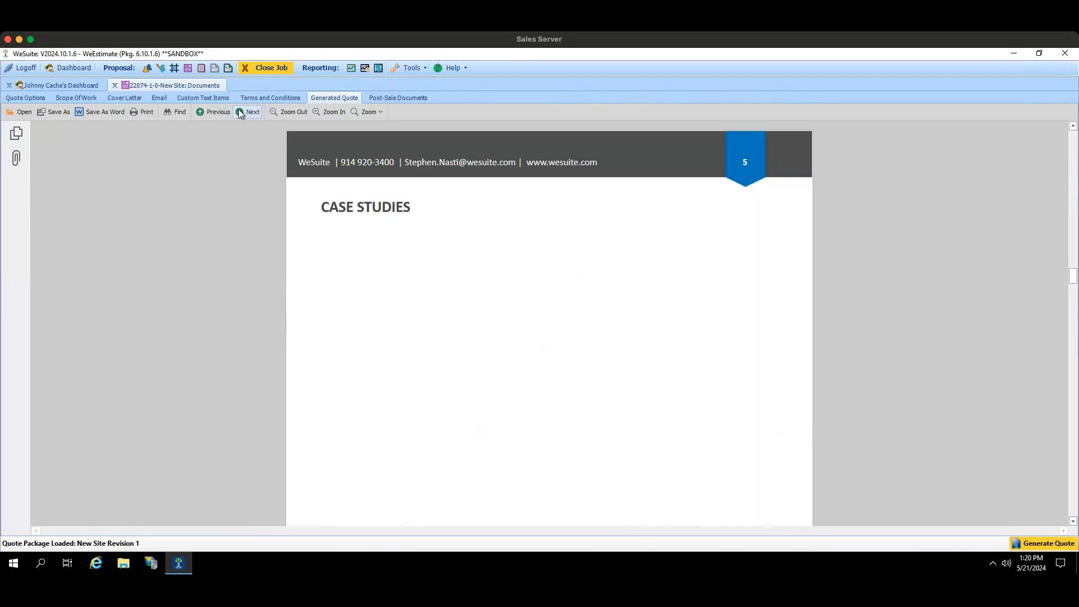
pyautogui.click(240, 113)
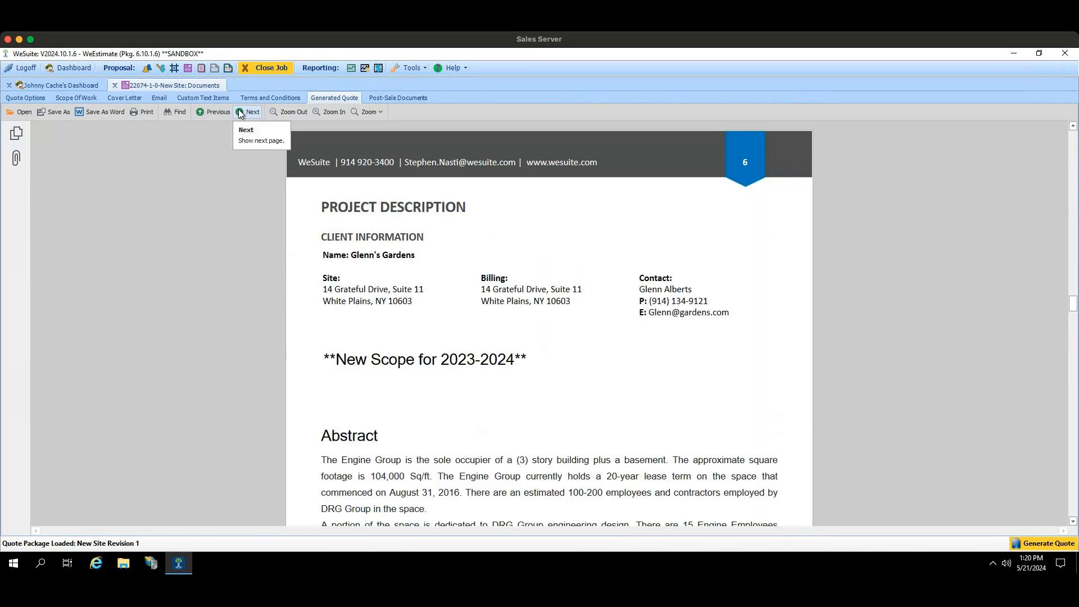
pyautogui.click(241, 113)
pyautogui.click(240, 113)
pyautogui.click(241, 112)
pyautogui.click(241, 112)
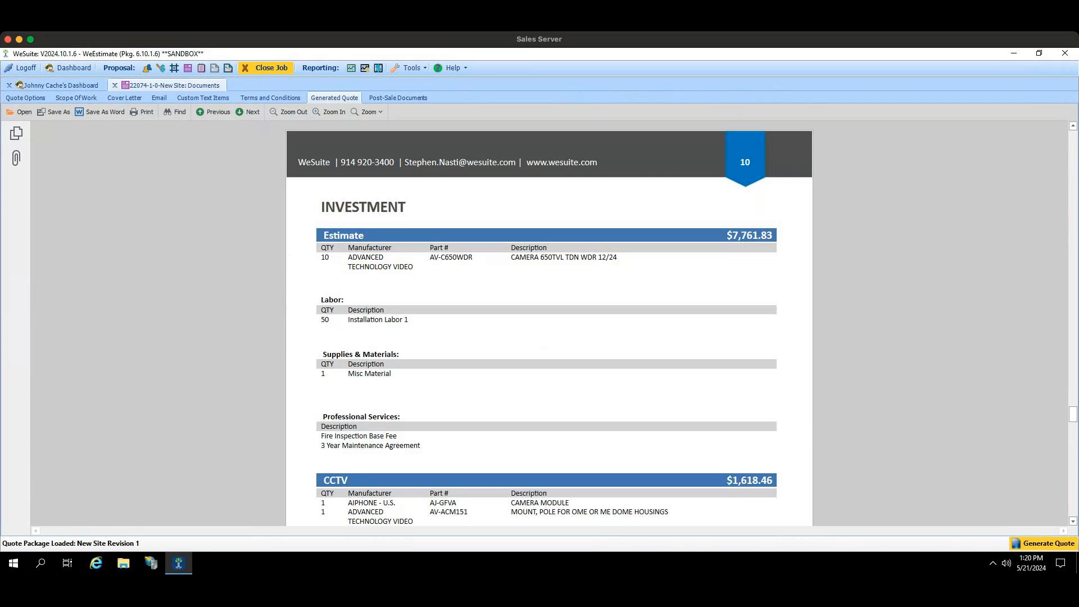
pyautogui.moveTo(1072, 419); pyautogui.dragTo(1073, 442)
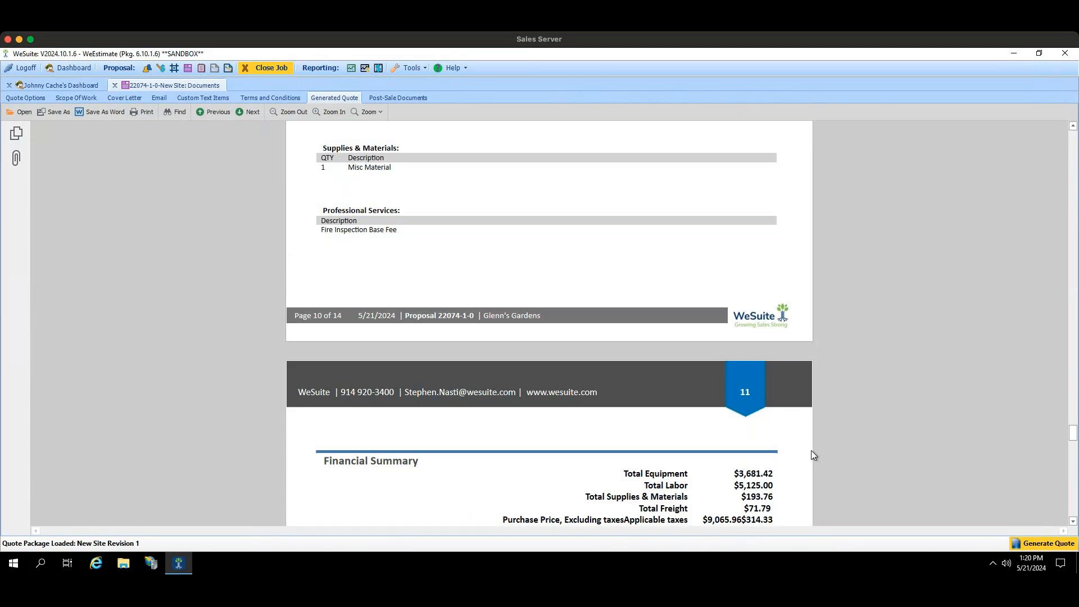
# Step: Open the job's estimate, list all estimate items, and check the job type choices for the Estimate item
pyautogui.click(41, 96)
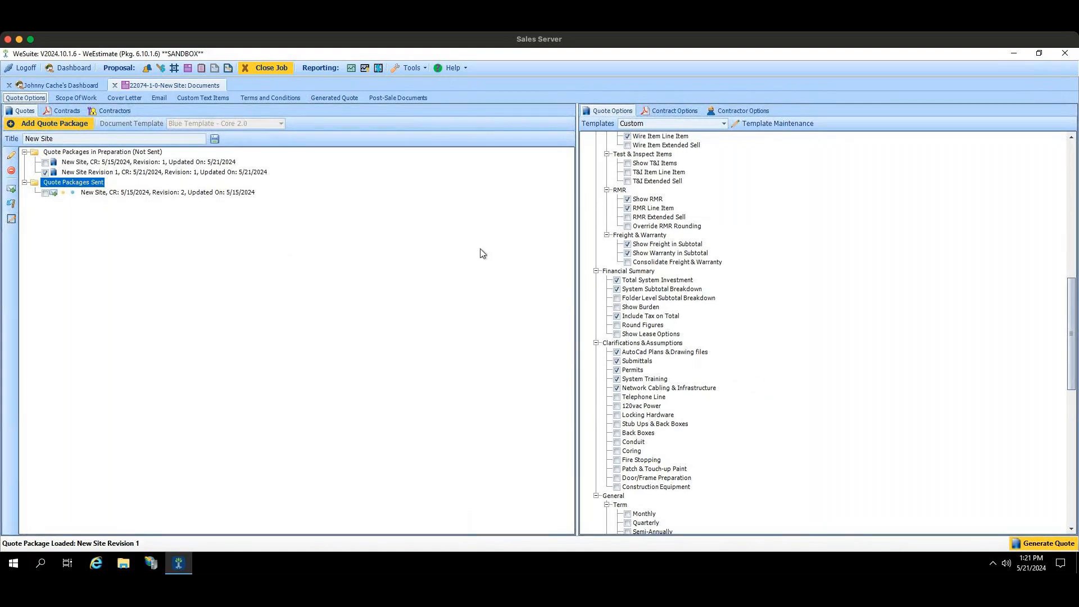
pyautogui.click(160, 70)
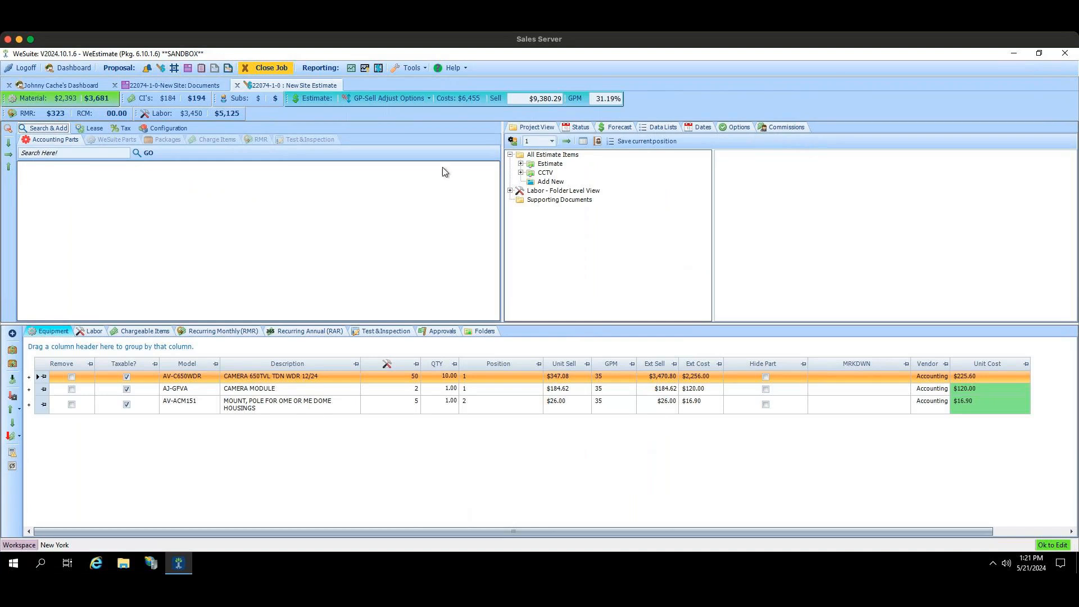
pyautogui.click(547, 157)
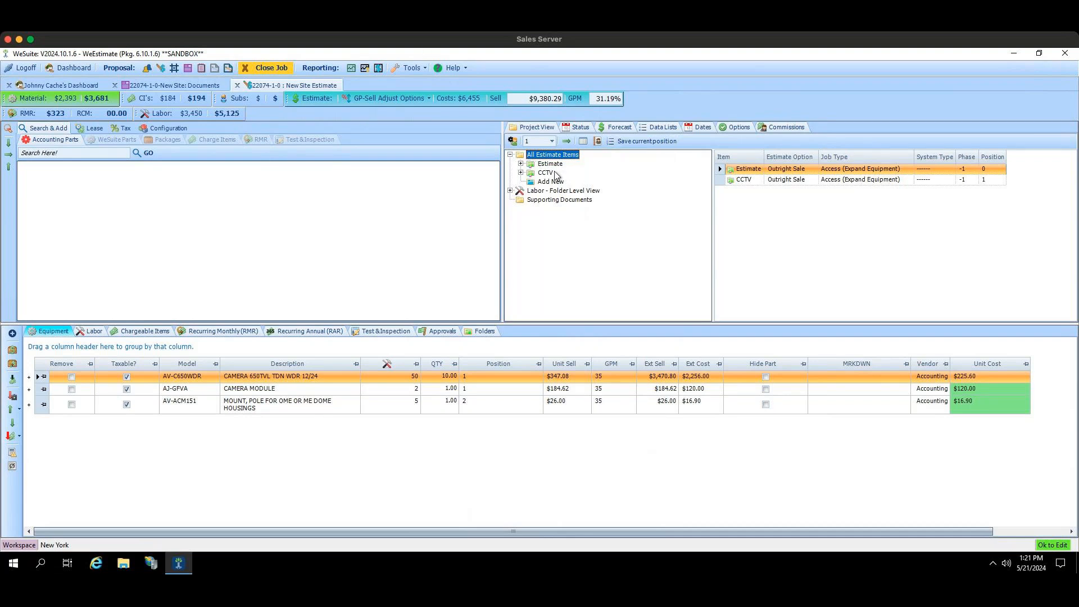
pyautogui.click(853, 172)
pyautogui.click(908, 169)
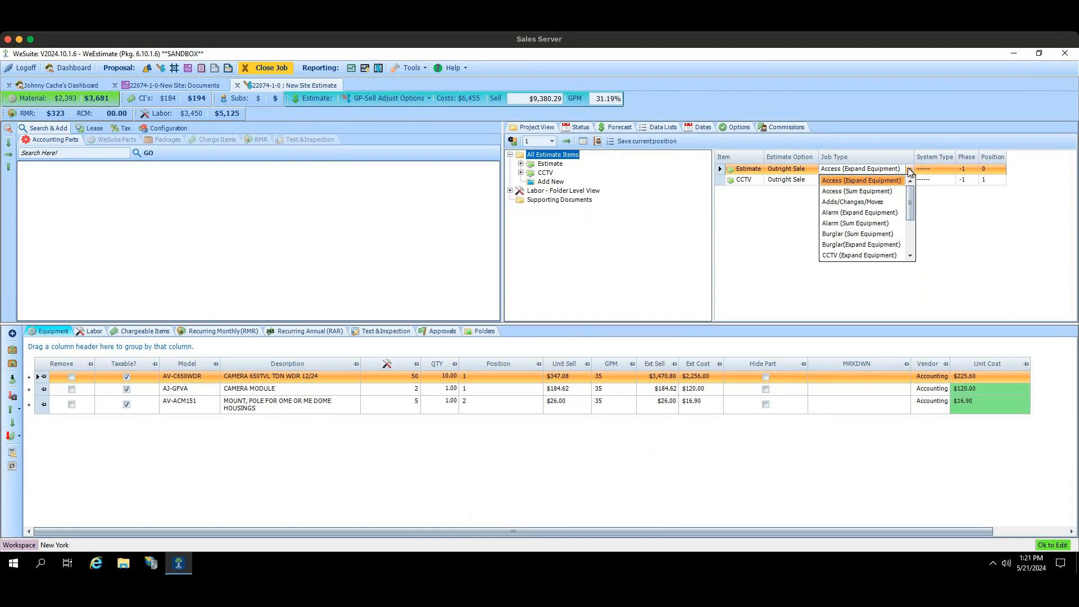
# Step: Set the system type of both the Estimate and CCTV items to Access
pyautogui.click(950, 170)
pyautogui.click(949, 171)
pyautogui.click(936, 191)
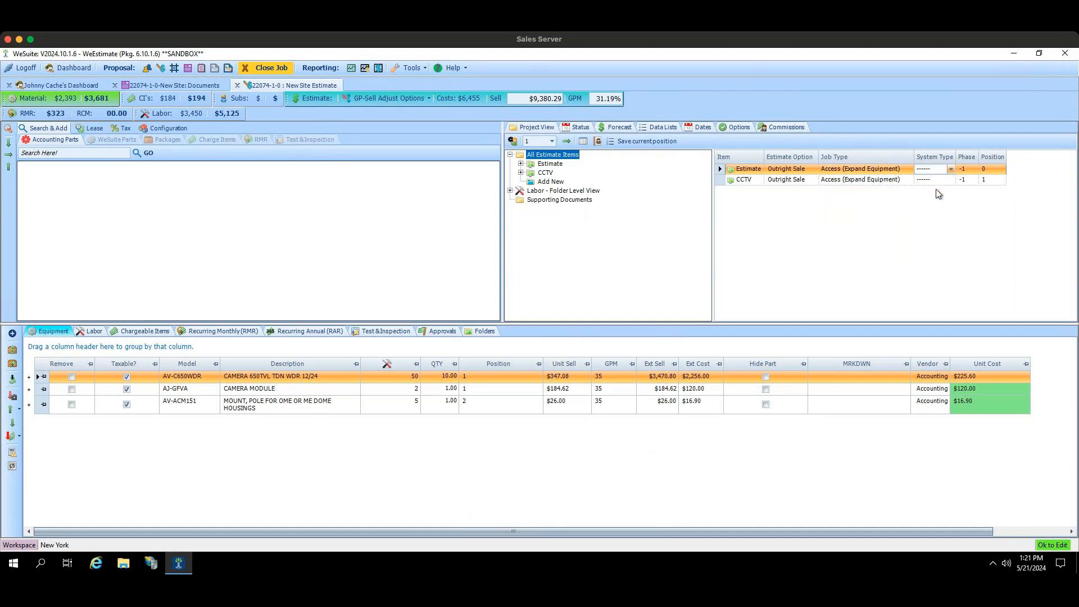
pyautogui.click(951, 178)
pyautogui.click(951, 176)
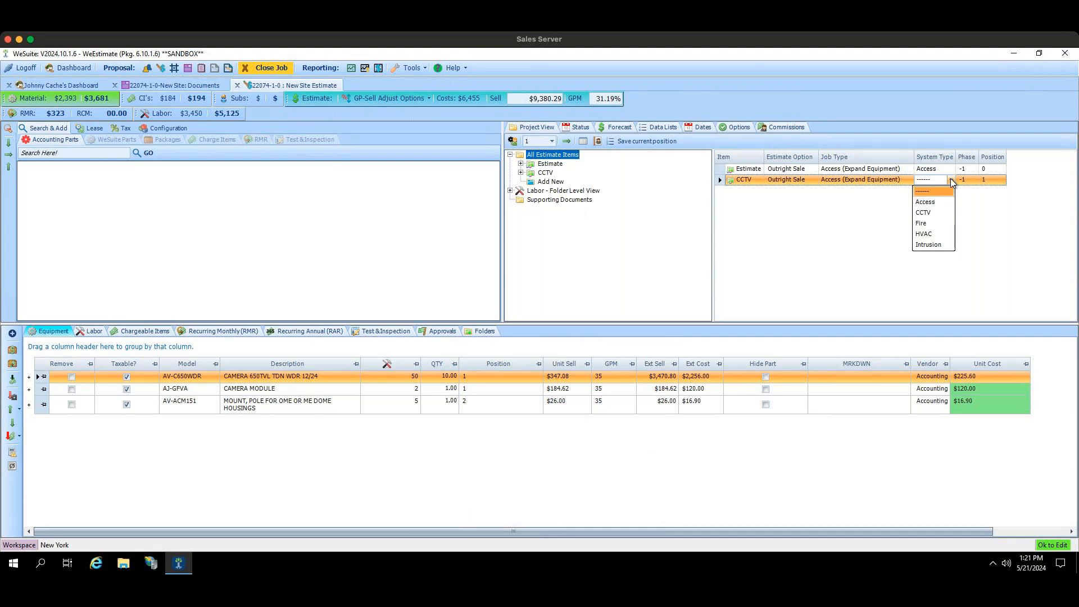
pyautogui.click(950, 200)
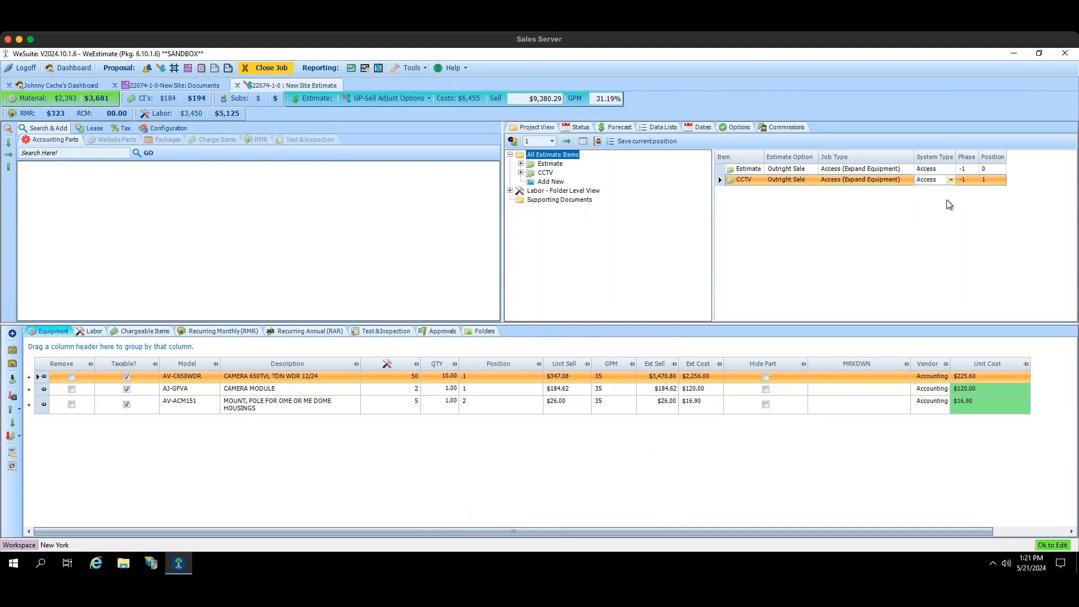
pyautogui.press('Tab')
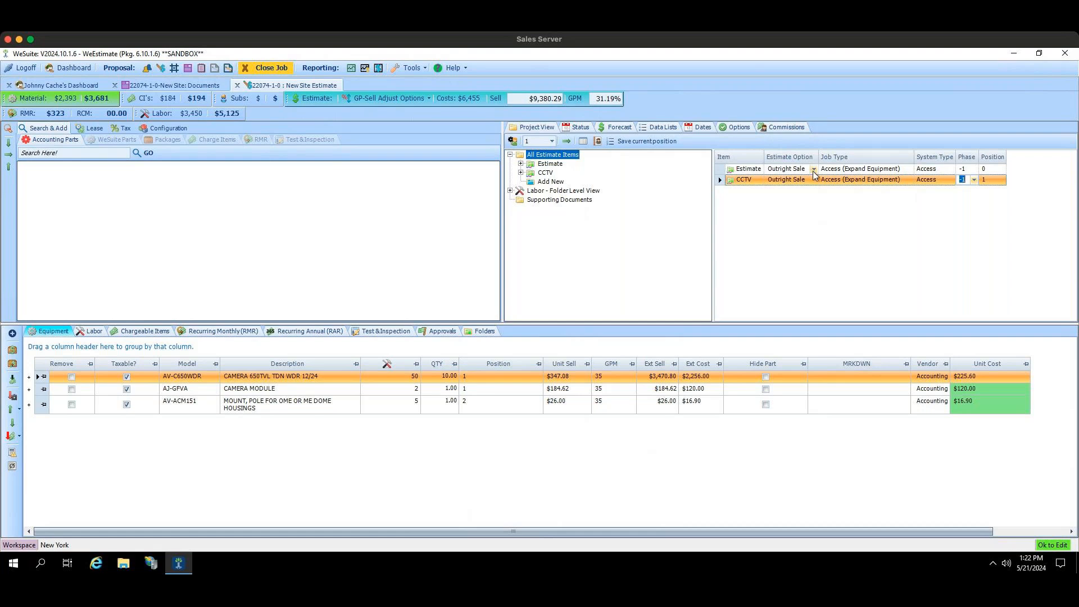
# Step: Try the Print on Document estimate option on the Estimate item and return it to Outright Sale
pyautogui.click(813, 170)
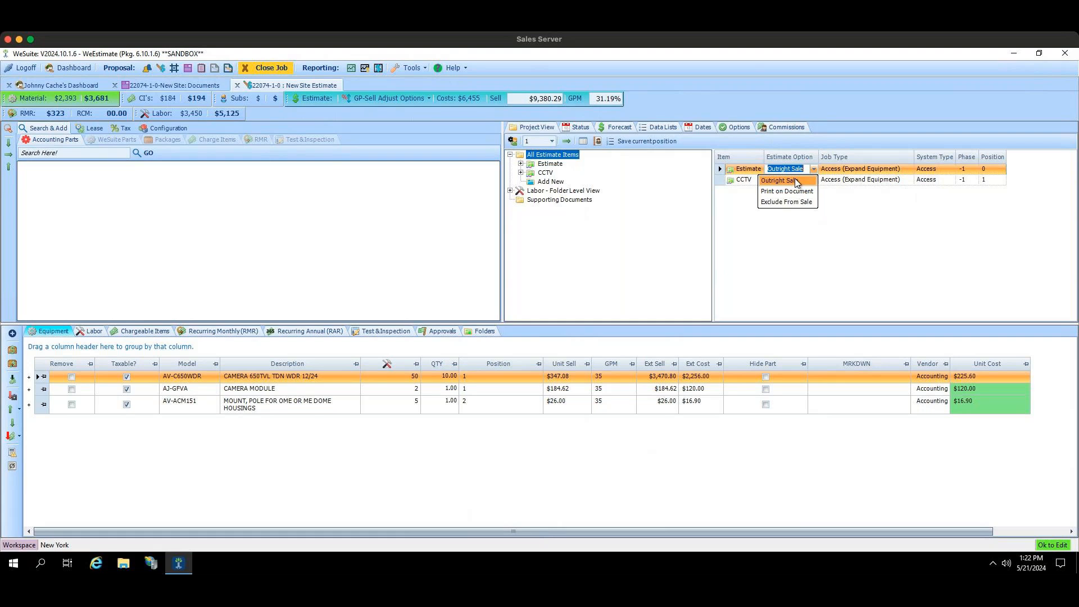
pyautogui.click(793, 193)
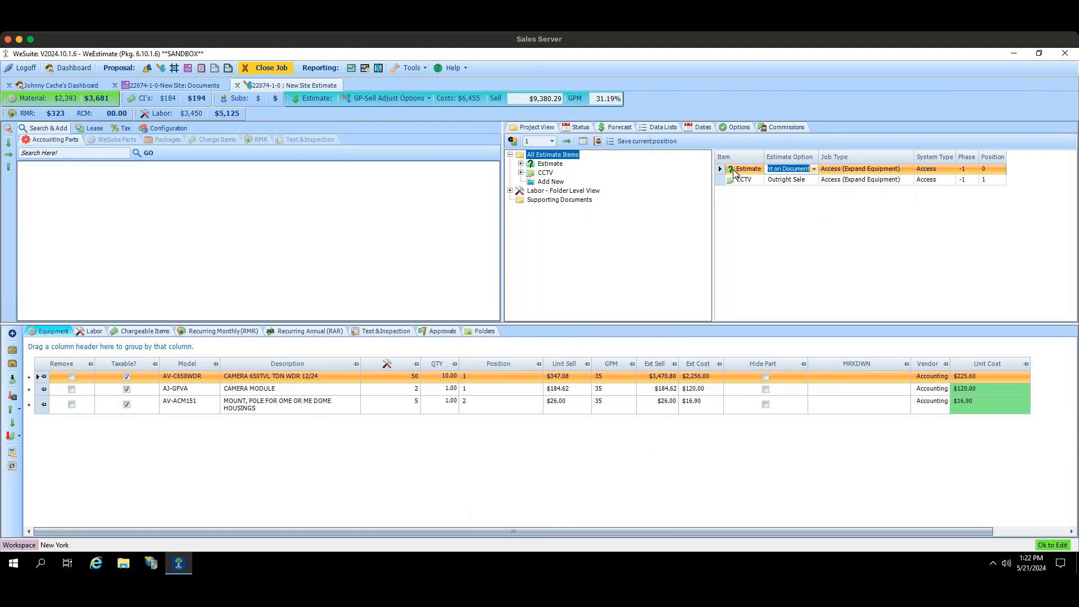
pyautogui.click(813, 169)
pyautogui.click(810, 184)
# Step: Set the CCTV item's estimate option to Print on Document
pyautogui.click(811, 179)
pyautogui.click(814, 180)
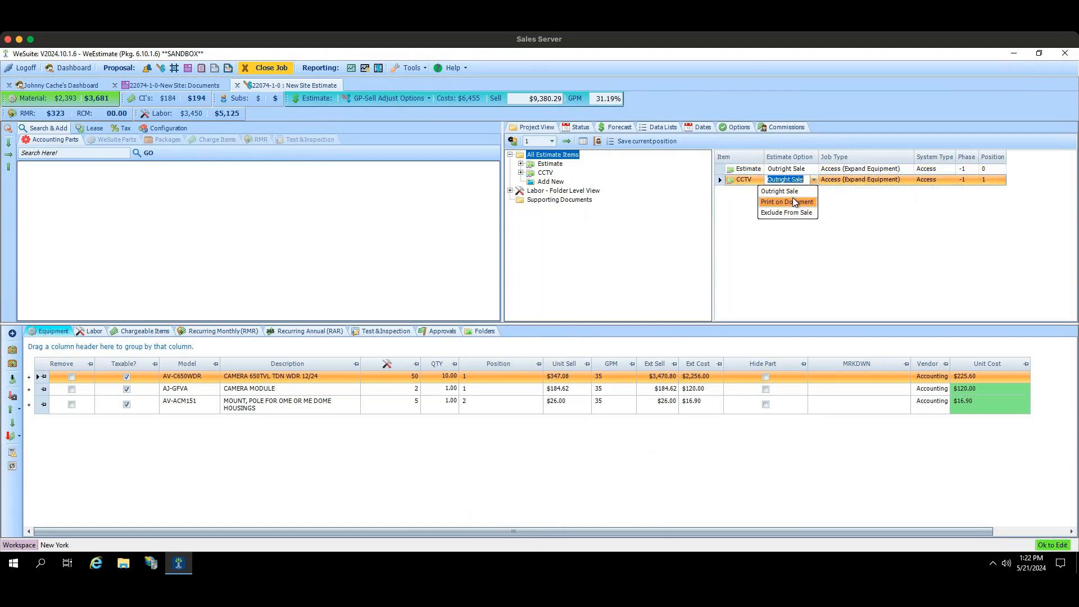
pyautogui.click(794, 201)
# Step: Regenerate the quote from the job's documents and page through to the Investment section and Payment Terms
pyautogui.click(197, 86)
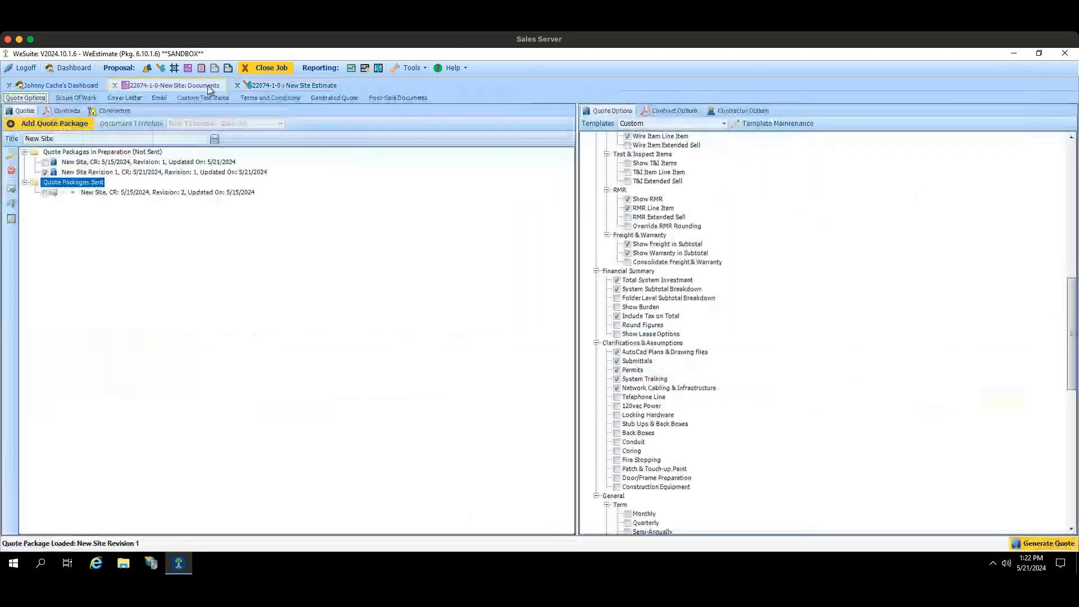
pyautogui.click(1032, 544)
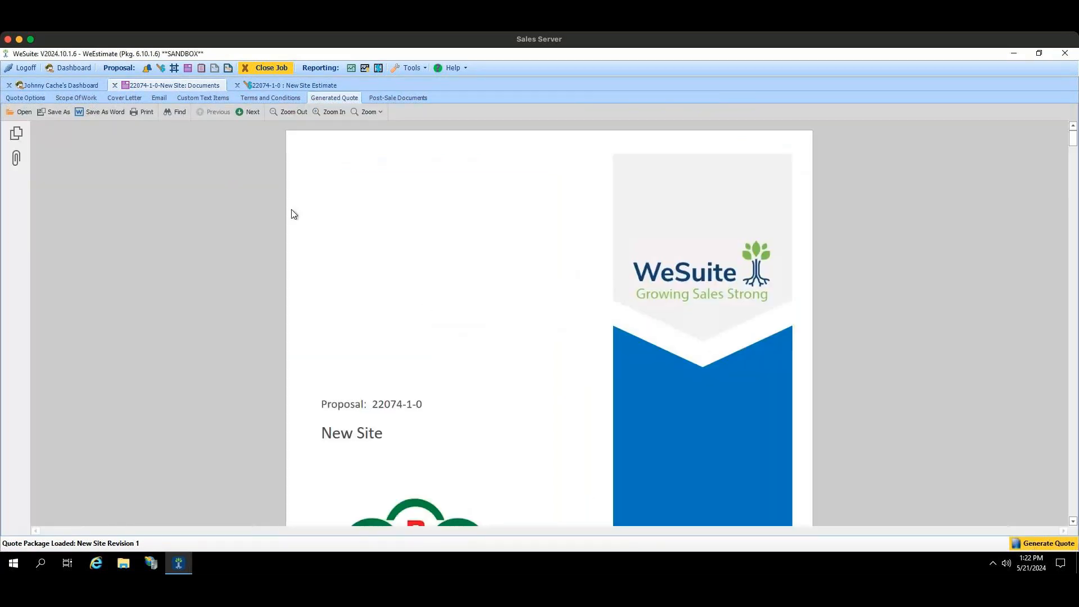
pyautogui.click(247, 112)
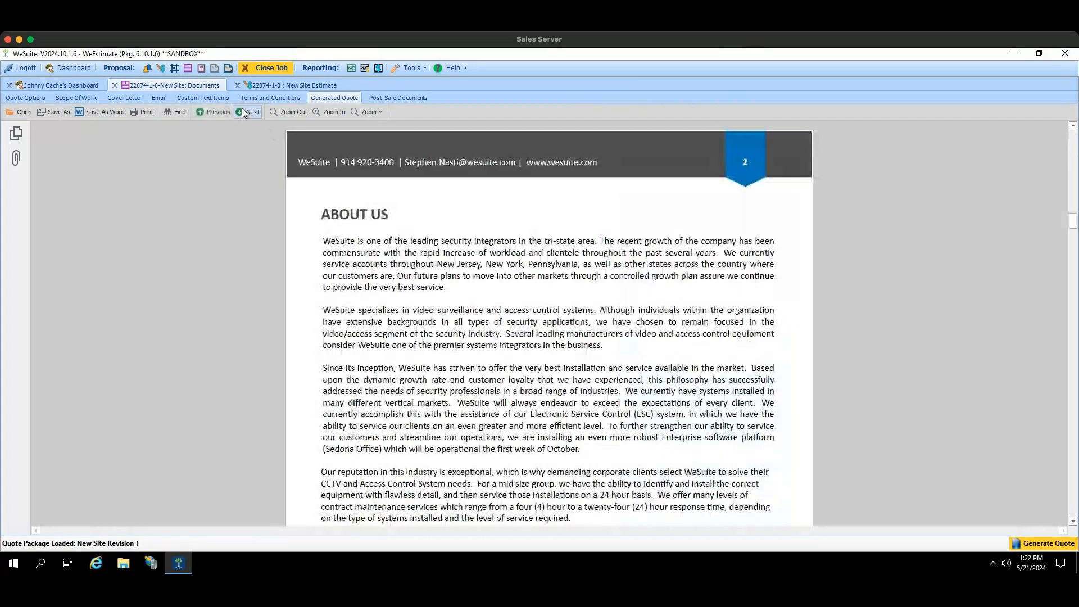
pyautogui.click(247, 111)
pyautogui.click(244, 112)
pyautogui.click(244, 112)
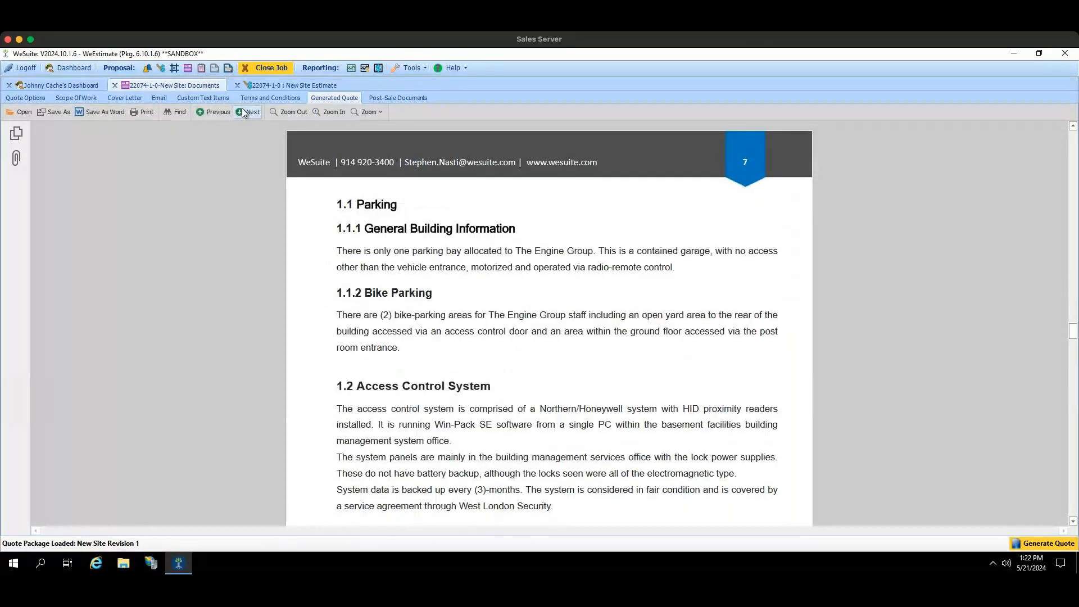
pyautogui.click(244, 112)
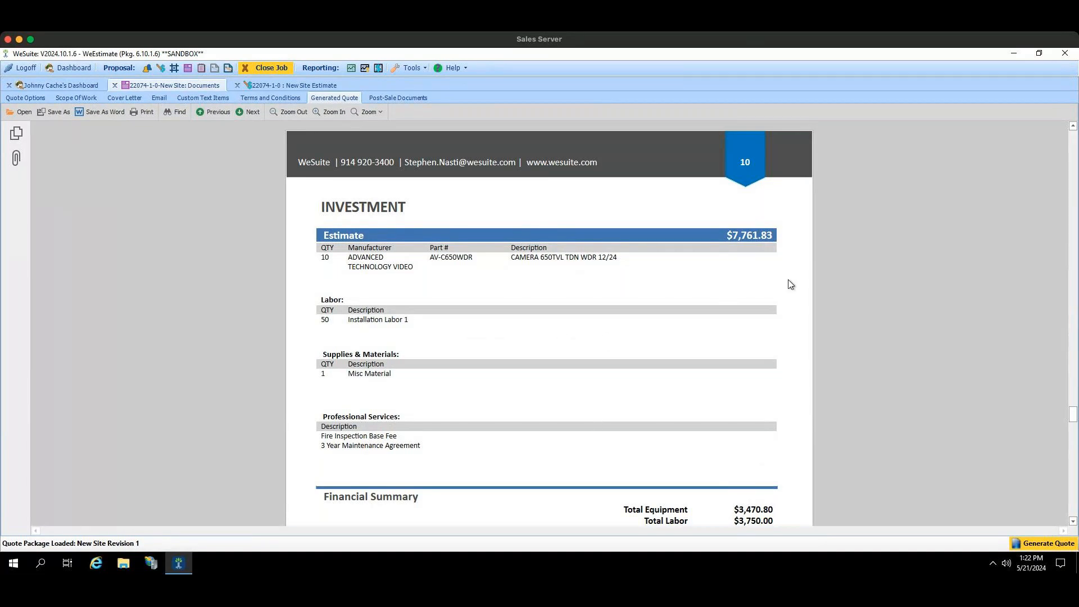
pyautogui.click(247, 112)
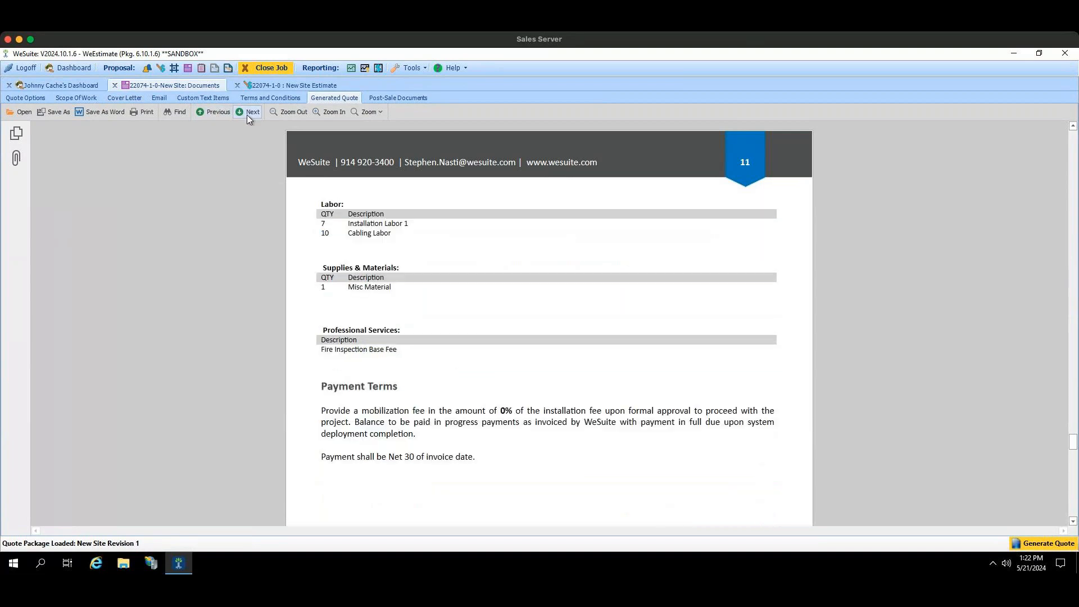
pyautogui.scroll(-1, 315, 254)
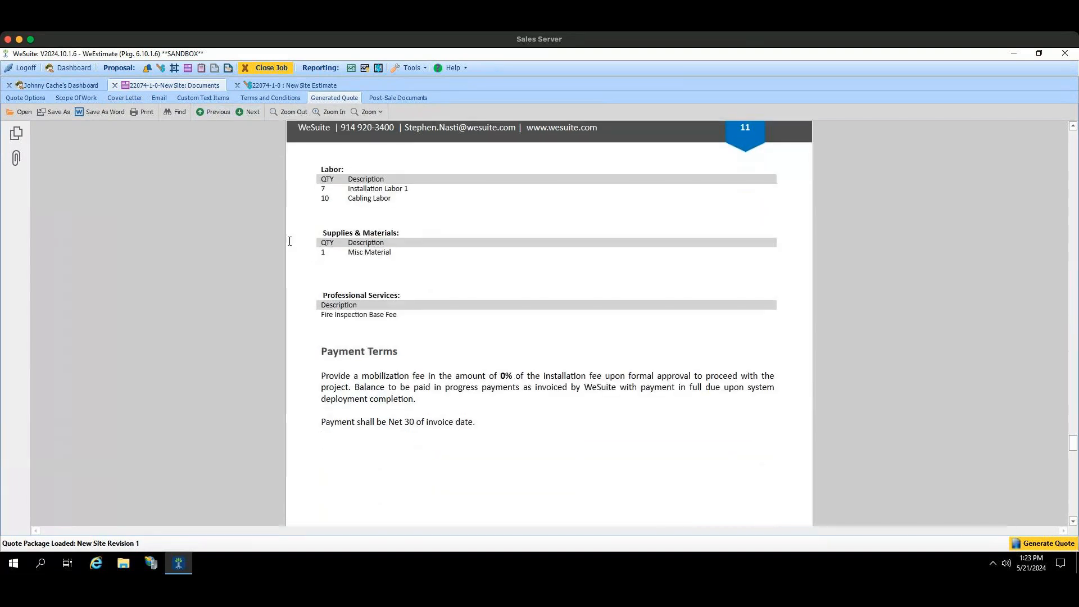
pyautogui.click(258, 113)
pyautogui.click(217, 112)
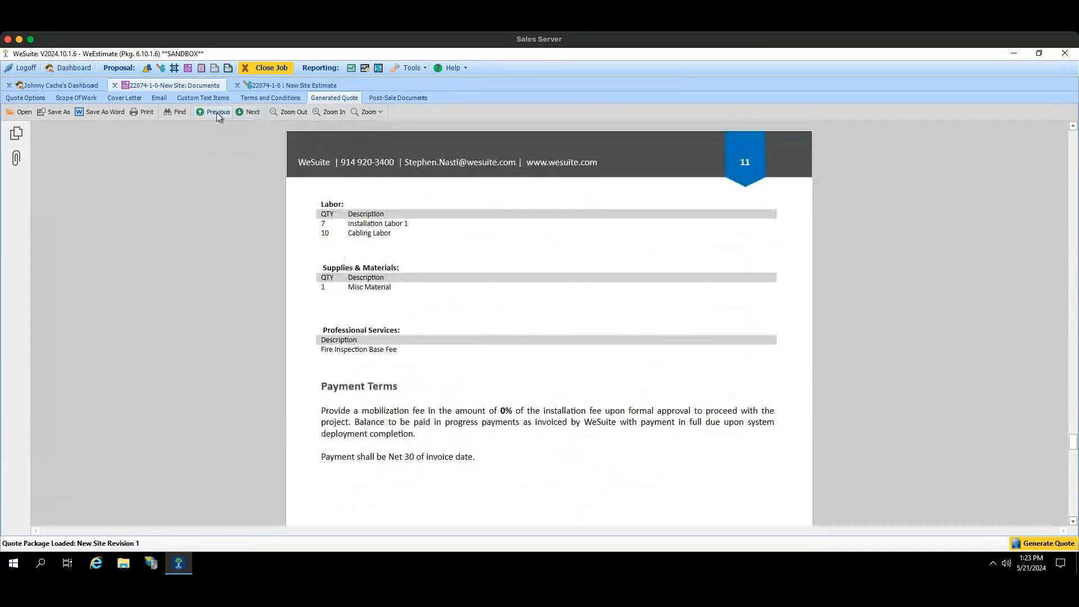
# Step: Go back through the generated quote to examine the Available Options section listing the CCTV item
pyautogui.click(217, 112)
pyautogui.moveTo(1072, 416); pyautogui.dragTo(1073, 431)
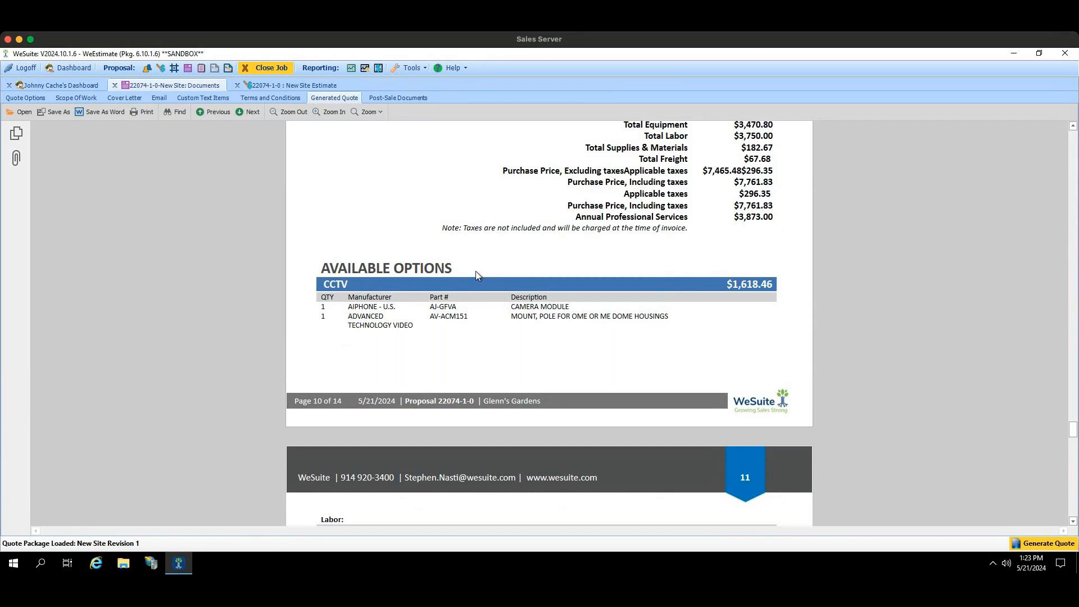
pyautogui.click(455, 270)
# Step: In the New Site estimate, try Outright Sale as the CCTV item's estimate option, then settle on Exclude From Sale
pyautogui.click(266, 86)
pyautogui.click(545, 173)
pyautogui.click(552, 155)
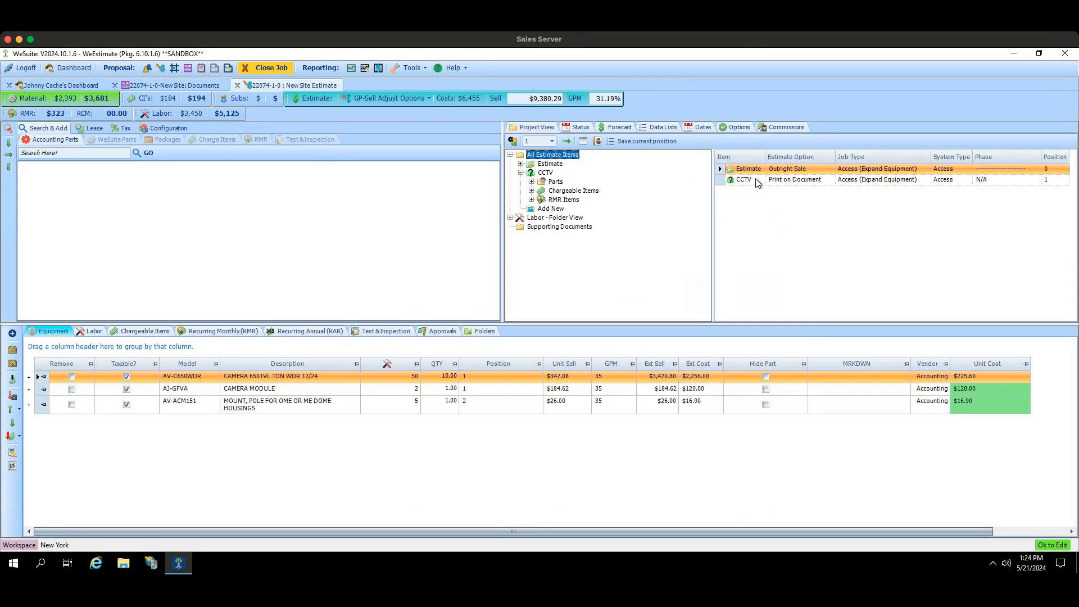
pyautogui.click(757, 181)
pyautogui.click(831, 180)
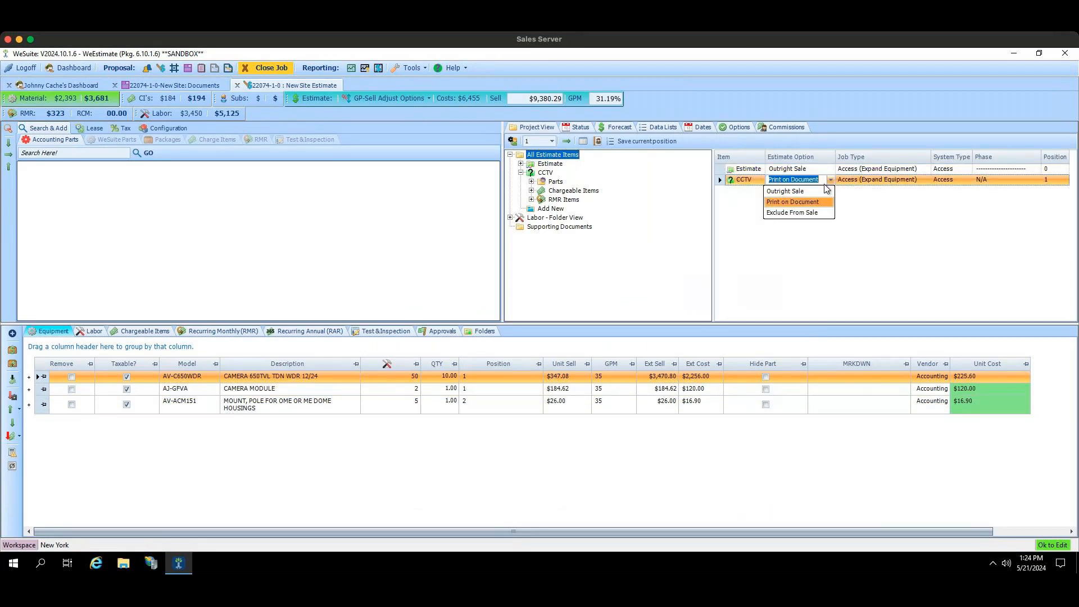
pyautogui.click(821, 189)
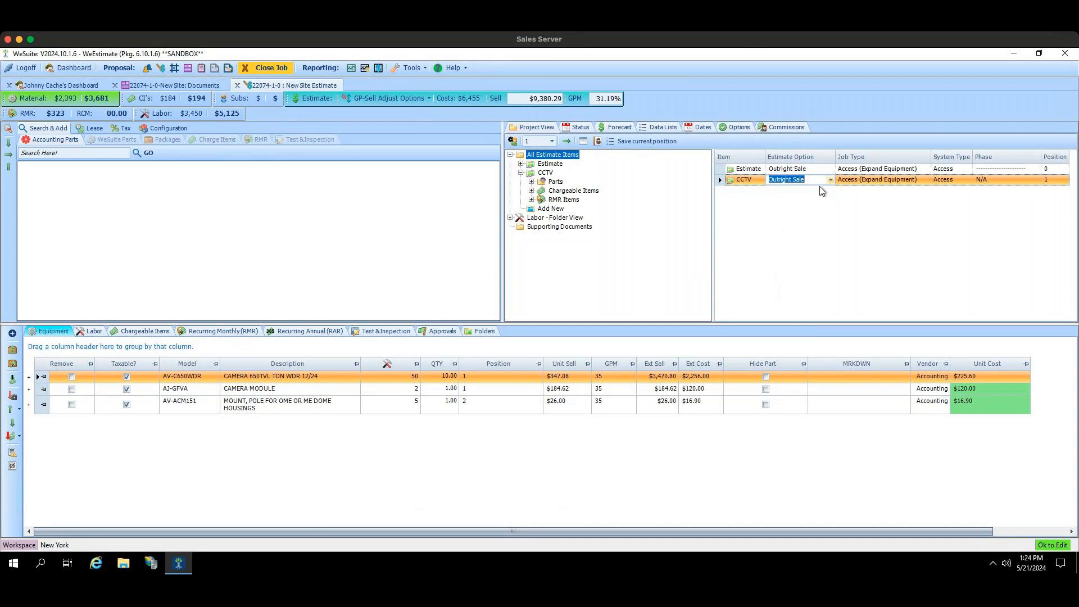
pyautogui.click(830, 180)
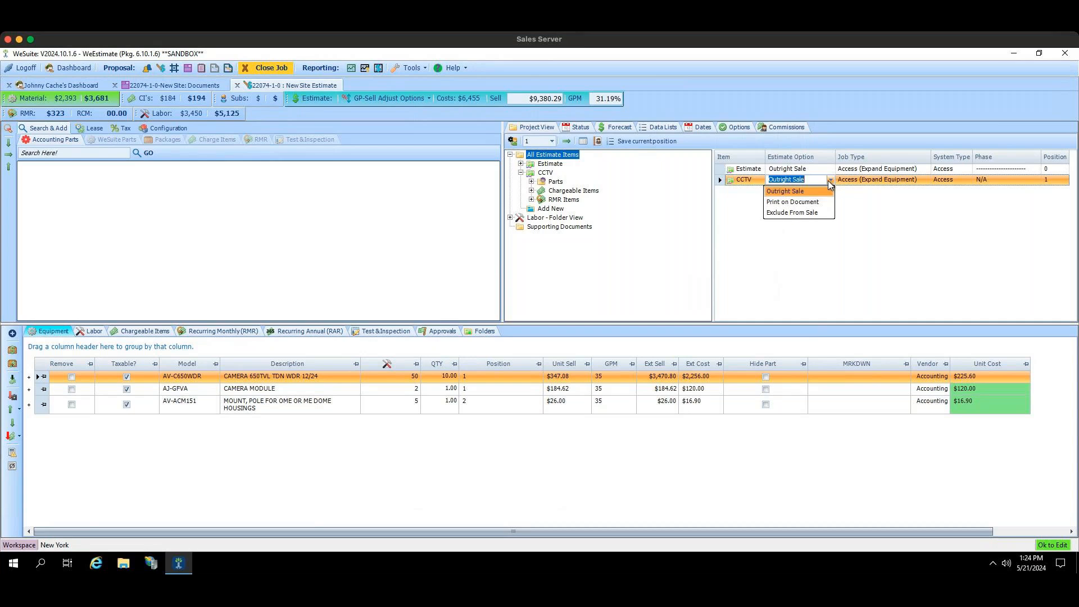
pyautogui.click(818, 213)
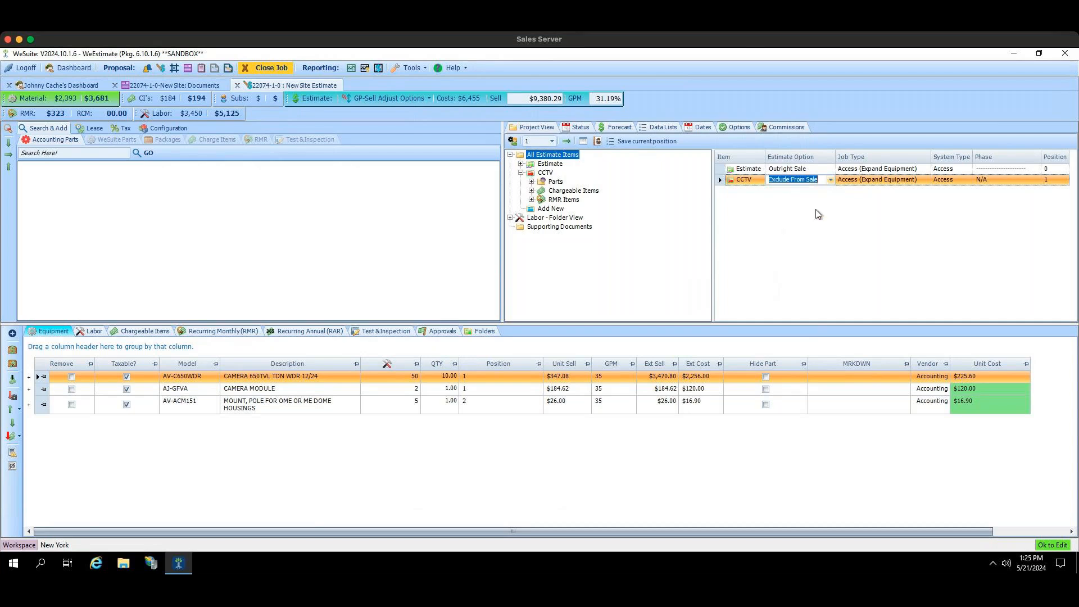
pyautogui.click(830, 179)
pyautogui.click(748, 206)
# Step: Regenerate the quote from the job's documents and review its Investment section, Financial Summary and Payment Terms
pyautogui.click(191, 85)
pyautogui.click(1048, 544)
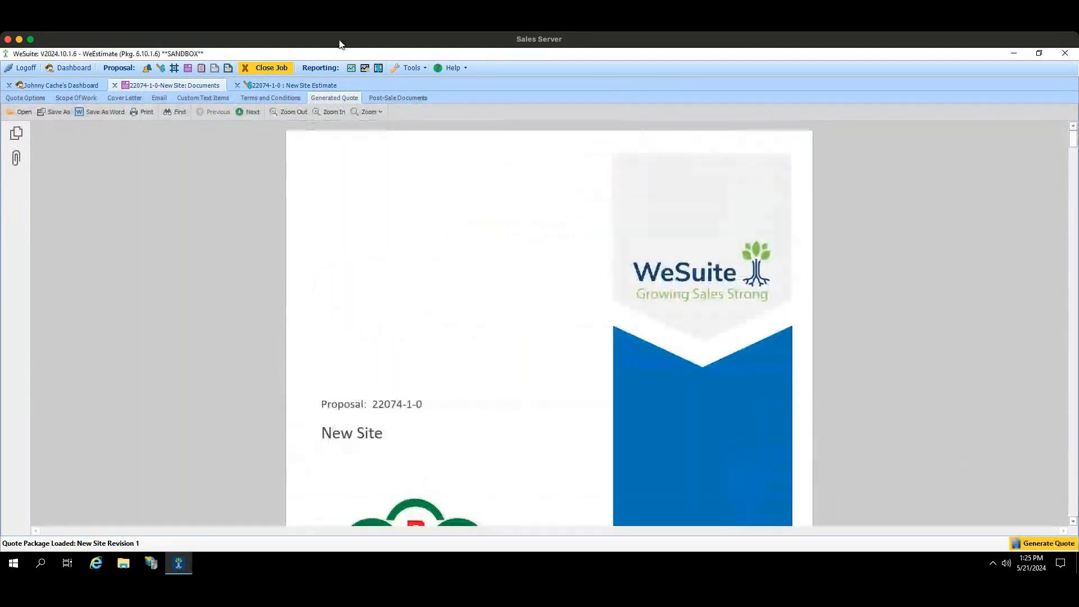
pyautogui.click(257, 112)
pyautogui.click(258, 111)
pyautogui.click(258, 112)
pyautogui.click(258, 112)
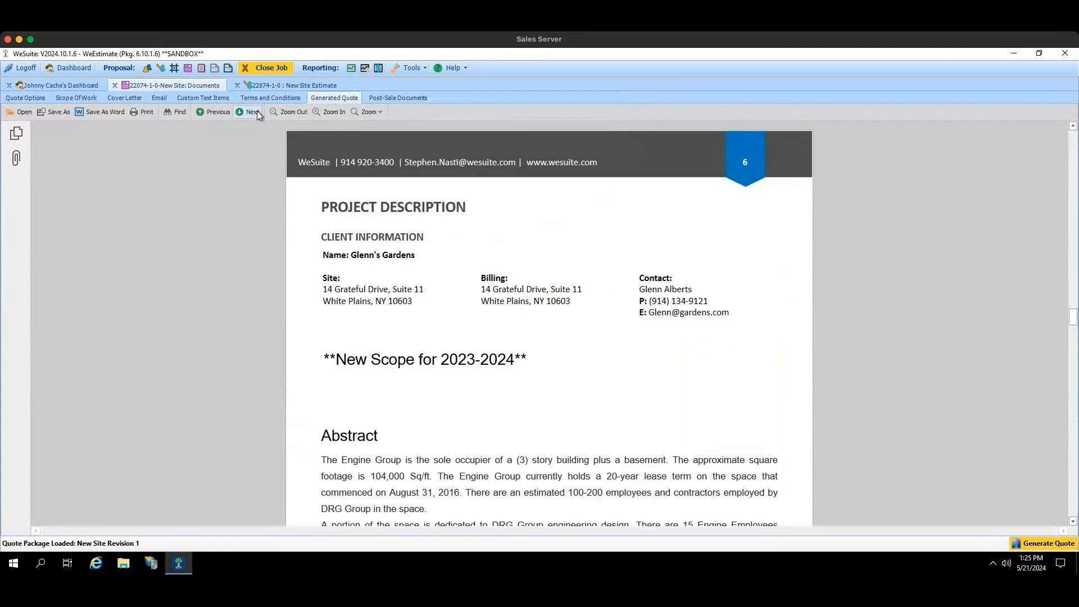
pyautogui.click(257, 112)
pyautogui.click(252, 112)
pyautogui.click(252, 112)
pyautogui.click(252, 112)
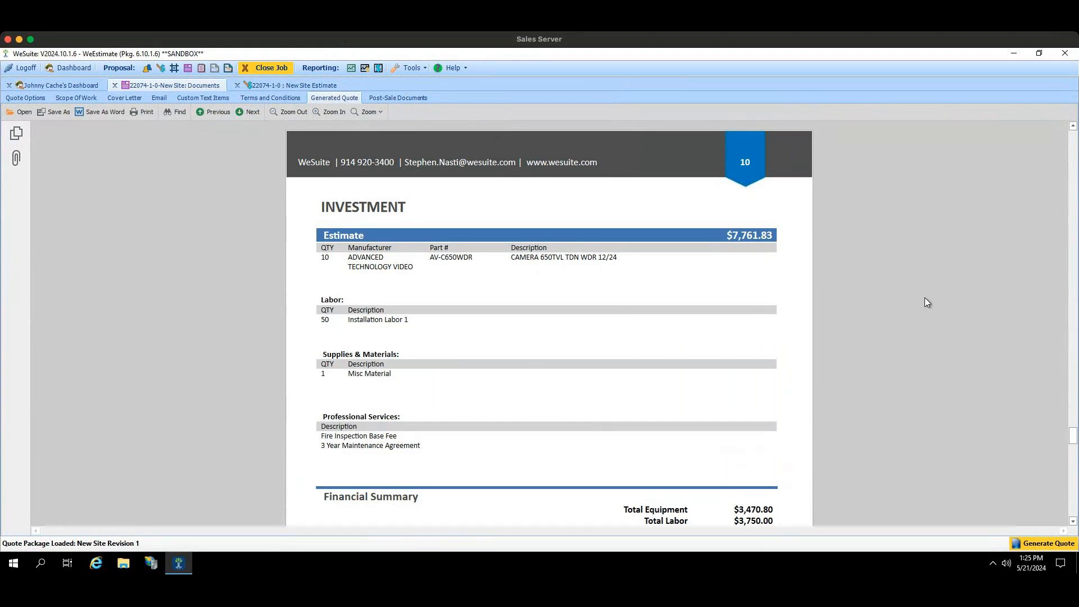
pyautogui.click(1073, 522)
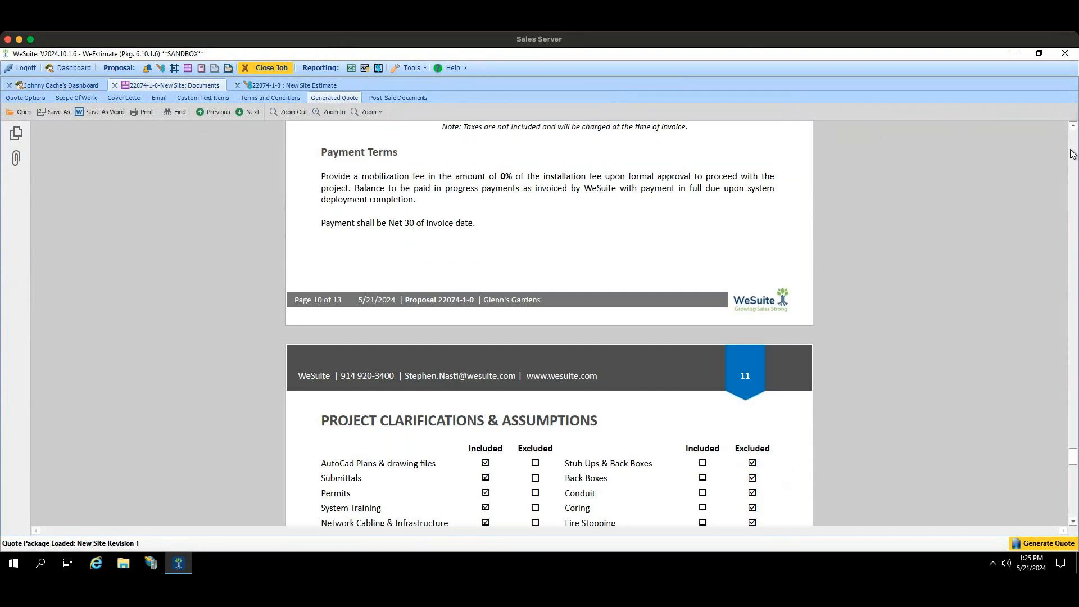
pyautogui.click(1073, 127)
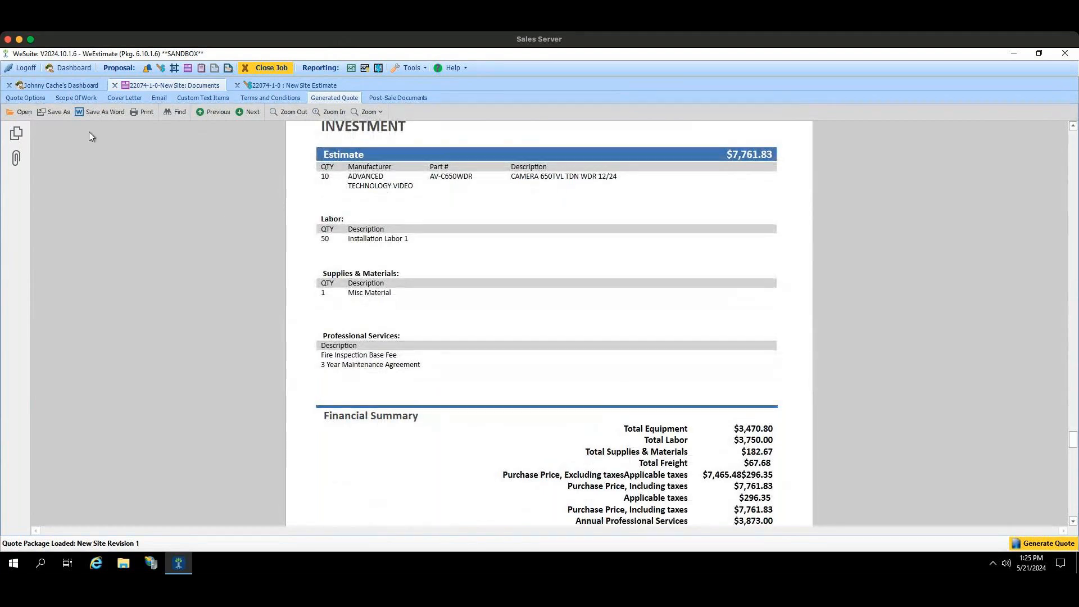
# Step: Turn off Include Tax on Total in the quote's Financial Summary options and regenerate the quote
pyautogui.click(25, 98)
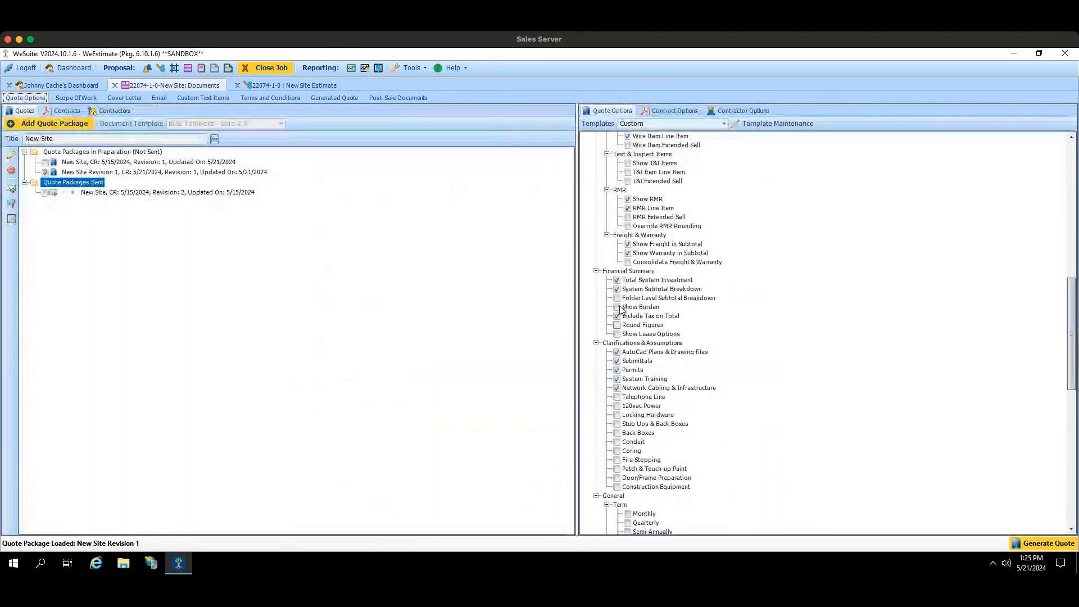
pyautogui.click(616, 316)
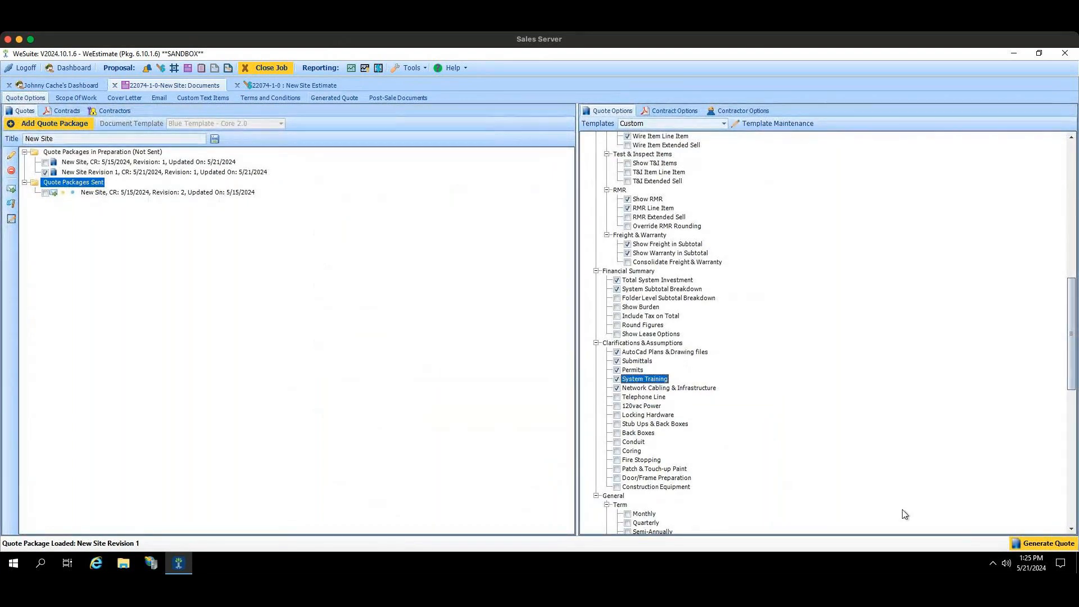
pyautogui.click(1036, 543)
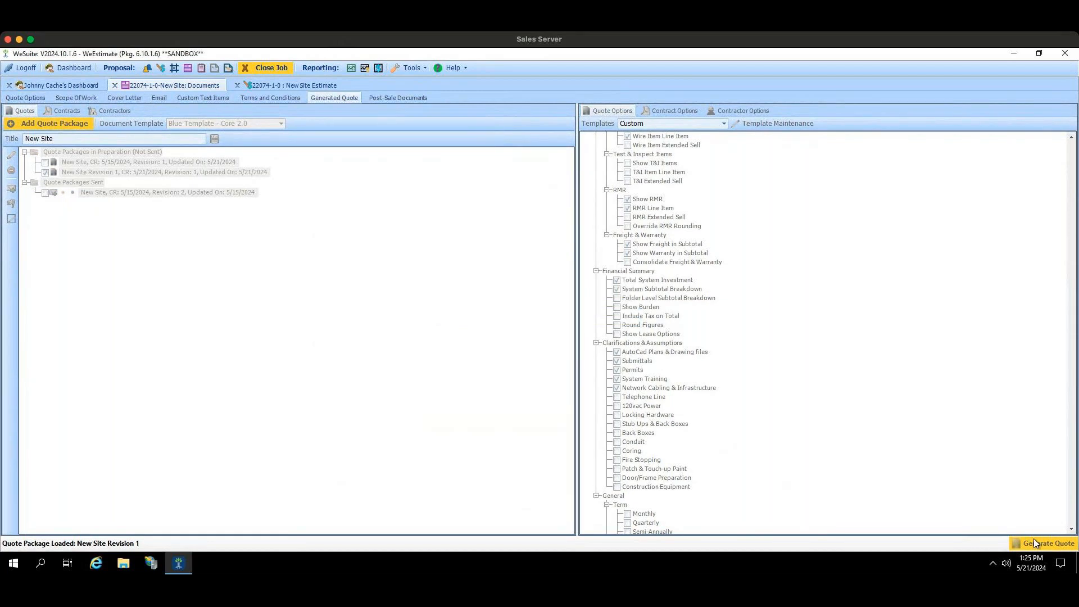
# Step: Page through the regenerated quote to the Investment section and examine the totals in its Financial Summary
pyautogui.click(244, 116)
pyautogui.click(244, 116)
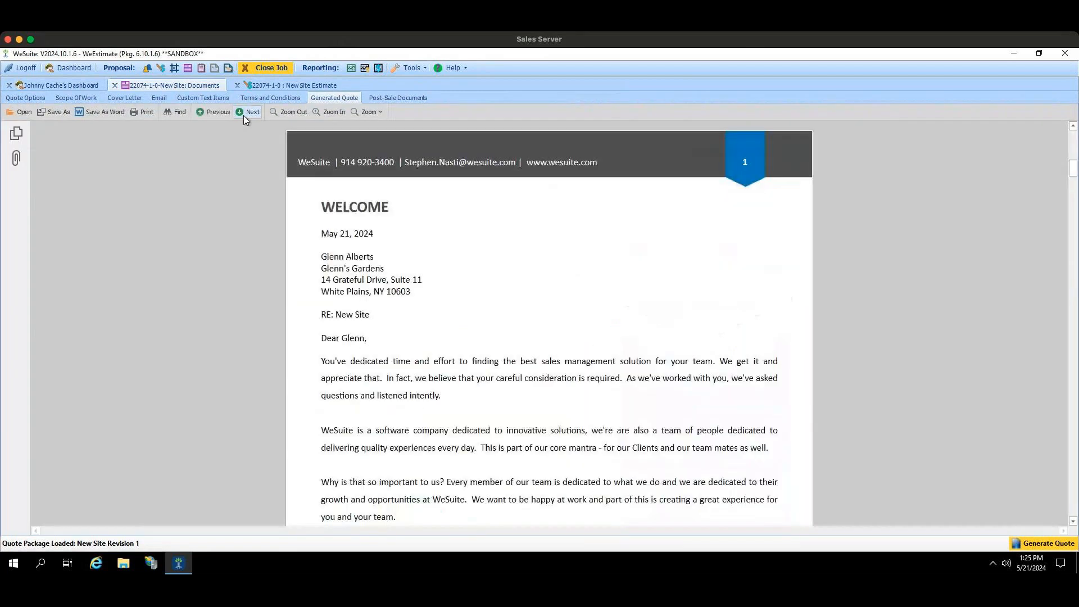
pyautogui.click(244, 116)
pyautogui.click(244, 115)
pyautogui.click(244, 116)
pyautogui.click(244, 116)
pyautogui.click(244, 116)
pyautogui.click(244, 116)
pyautogui.click(244, 115)
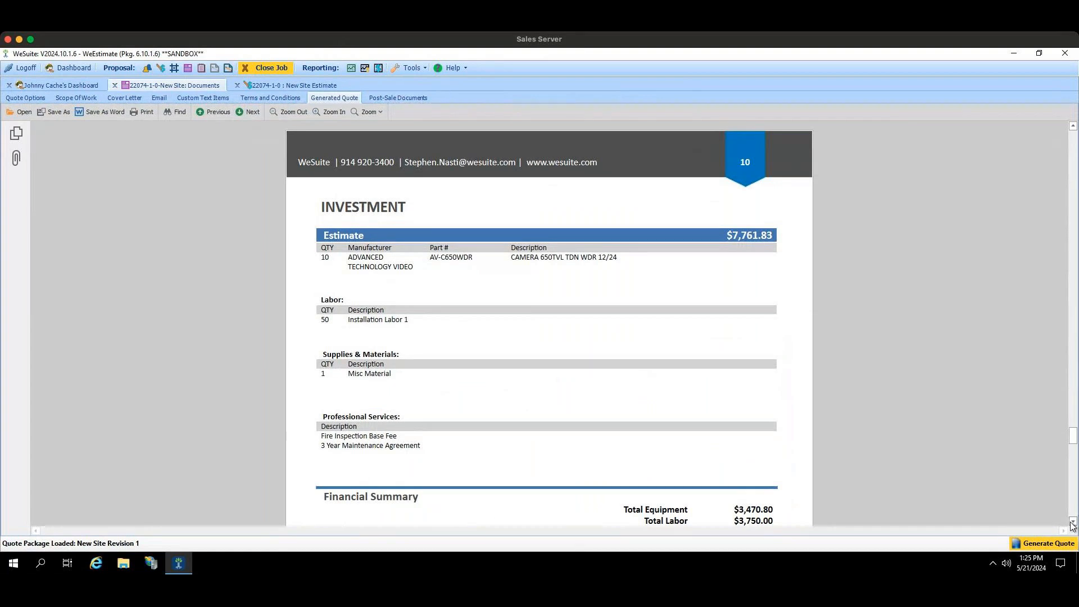
pyautogui.scroll(-6, 772, 261)
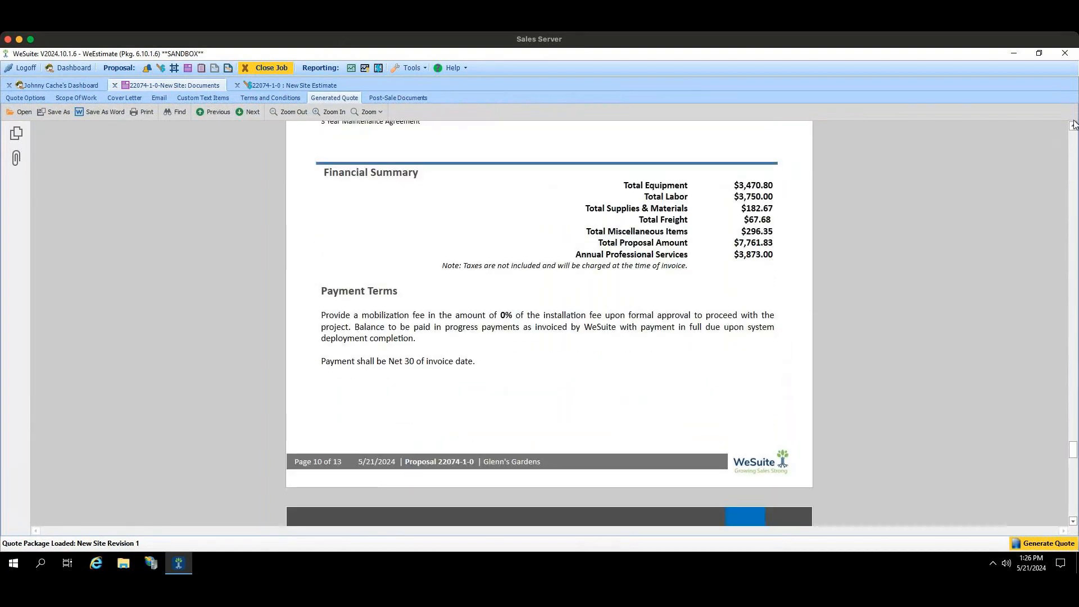
pyautogui.click(1072, 126)
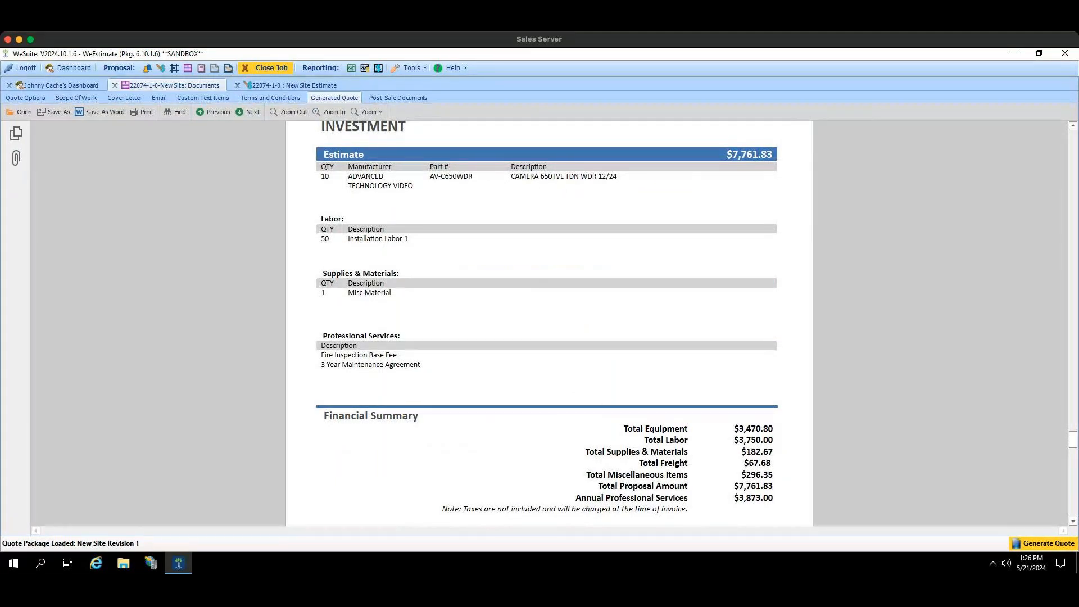
# Step: Open the document defaults in My Settings and review the default template choices, keeping Blue Template - Core 2.0
pyautogui.click(36, 101)
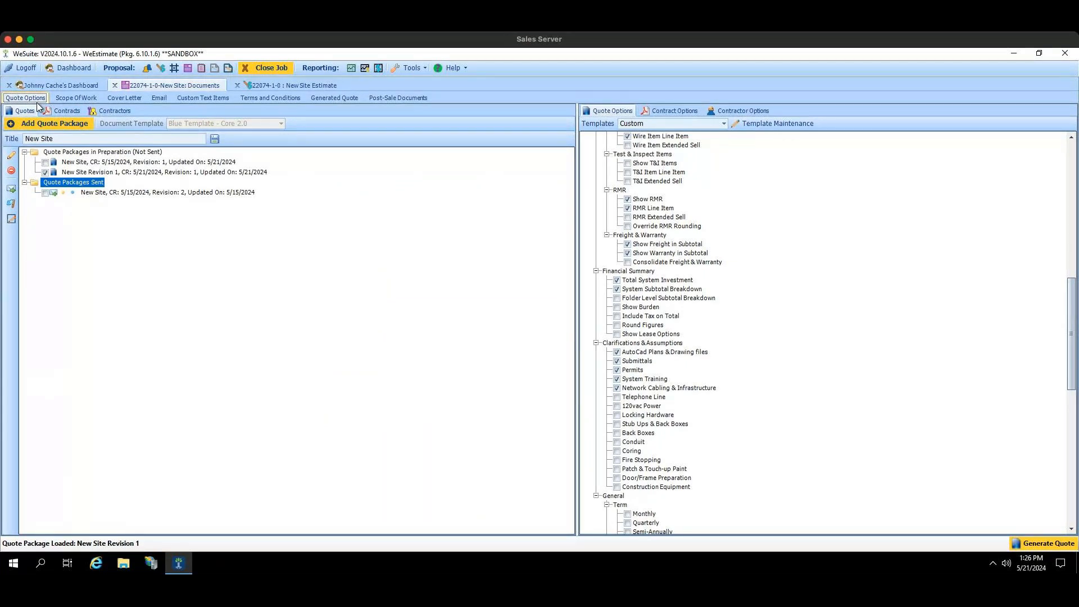
pyautogui.click(401, 69)
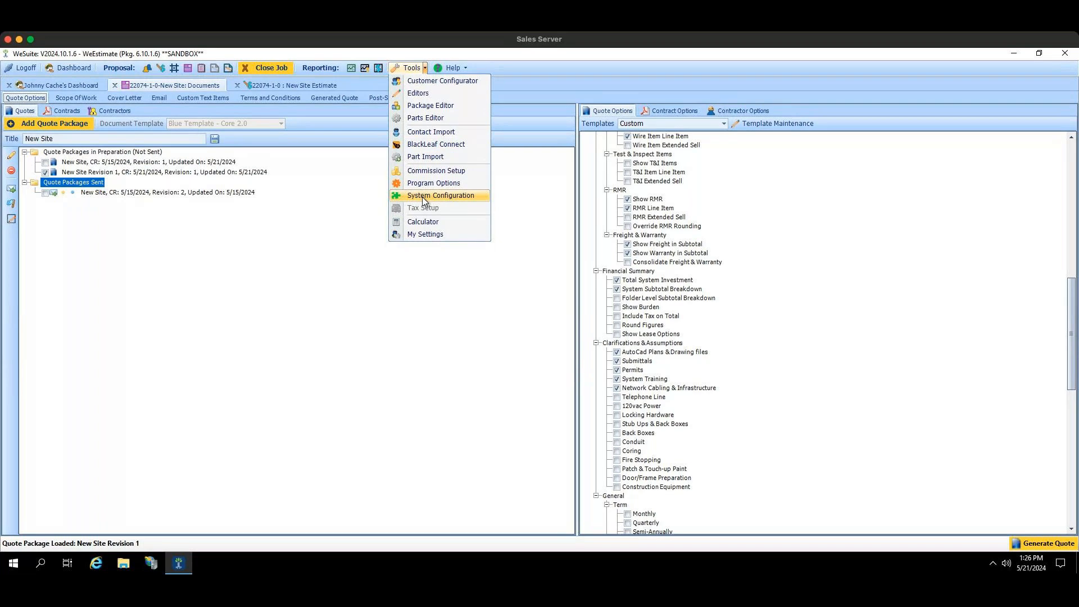
pyautogui.click(425, 234)
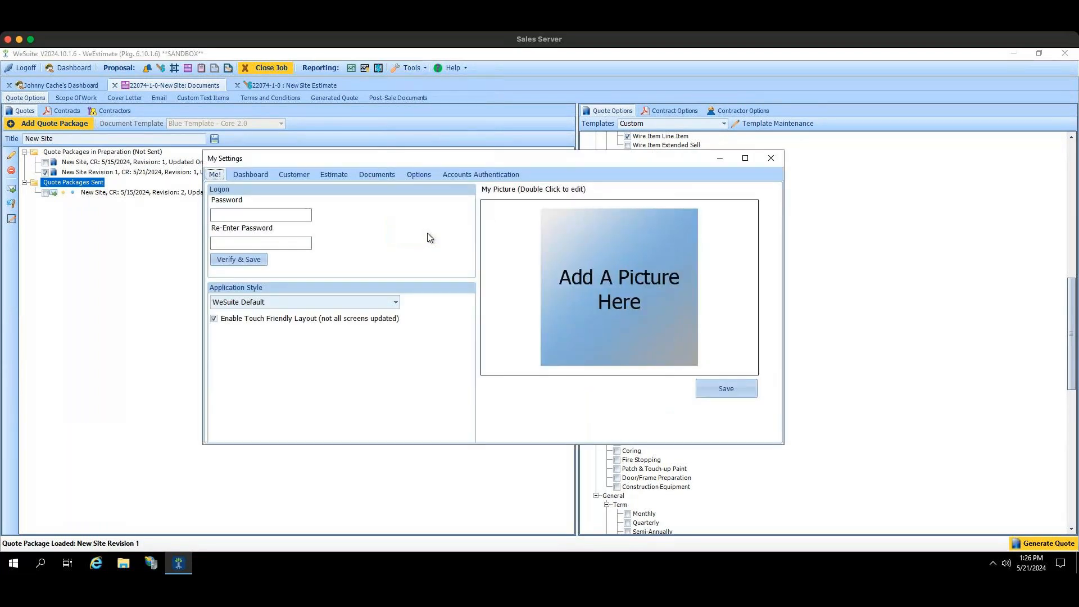
pyautogui.click(379, 179)
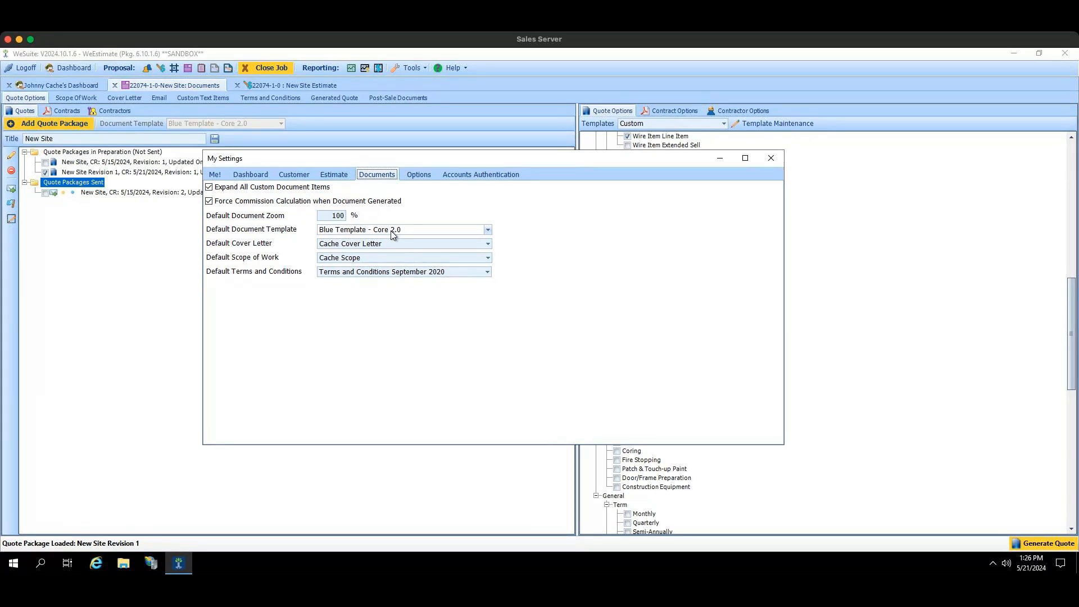
pyautogui.click(487, 231)
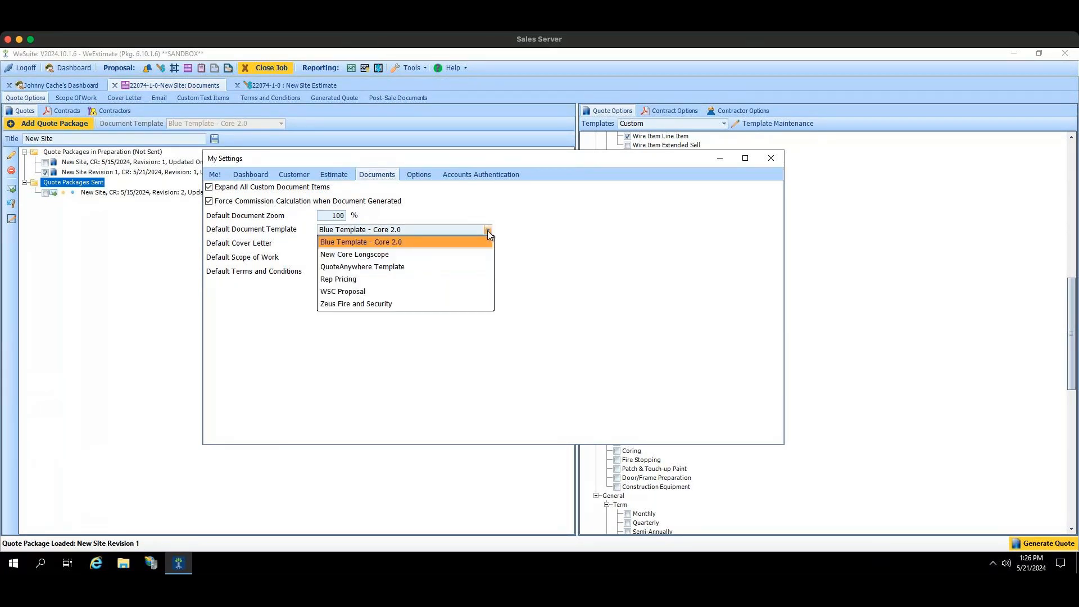
pyautogui.click(411, 242)
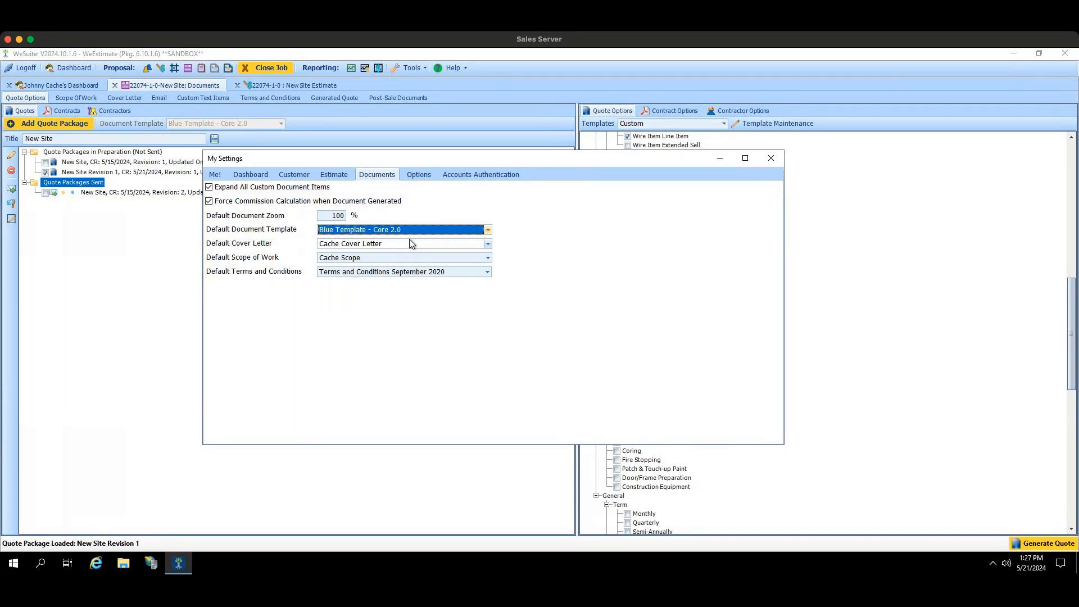
# Step: Review the choices for default cover letter, scope of work, and terms and conditions, then close My Settings
pyautogui.click(411, 243)
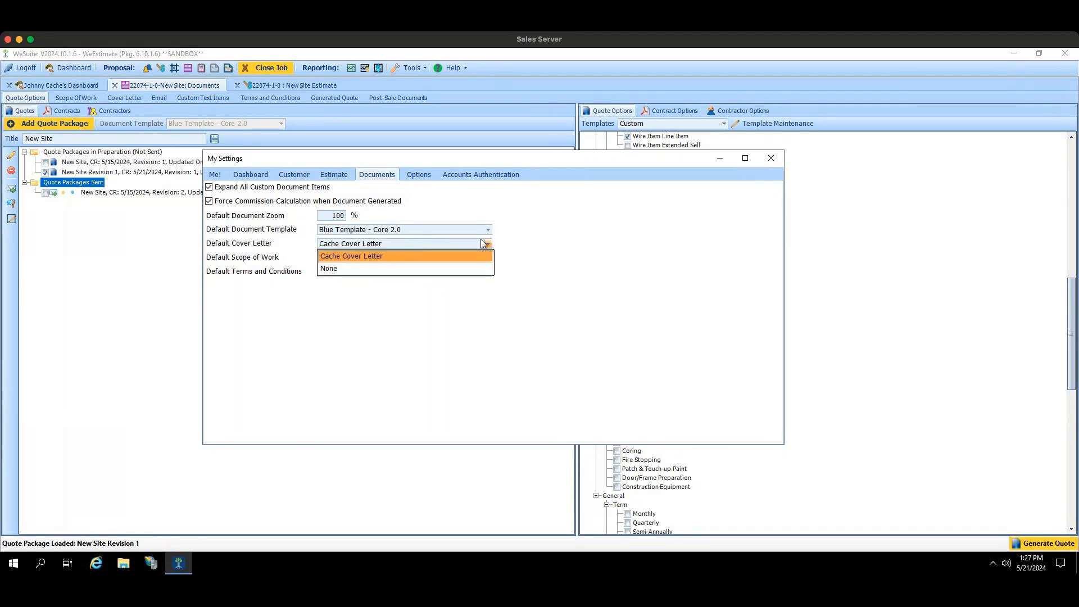
pyautogui.click(487, 243)
pyautogui.click(488, 258)
pyautogui.click(487, 258)
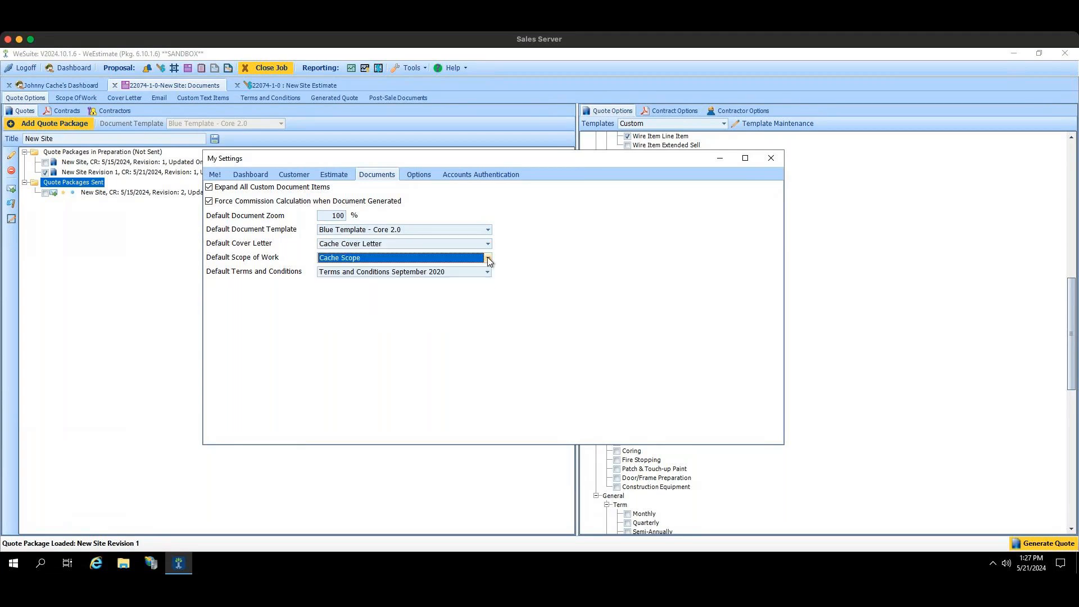
pyautogui.click(486, 272)
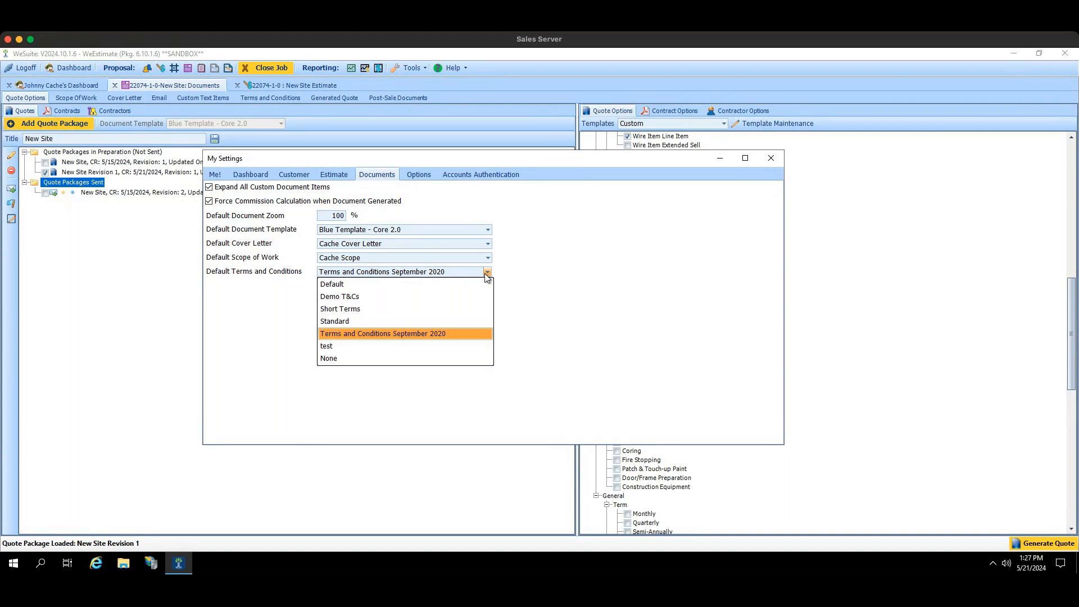
pyautogui.click(485, 274)
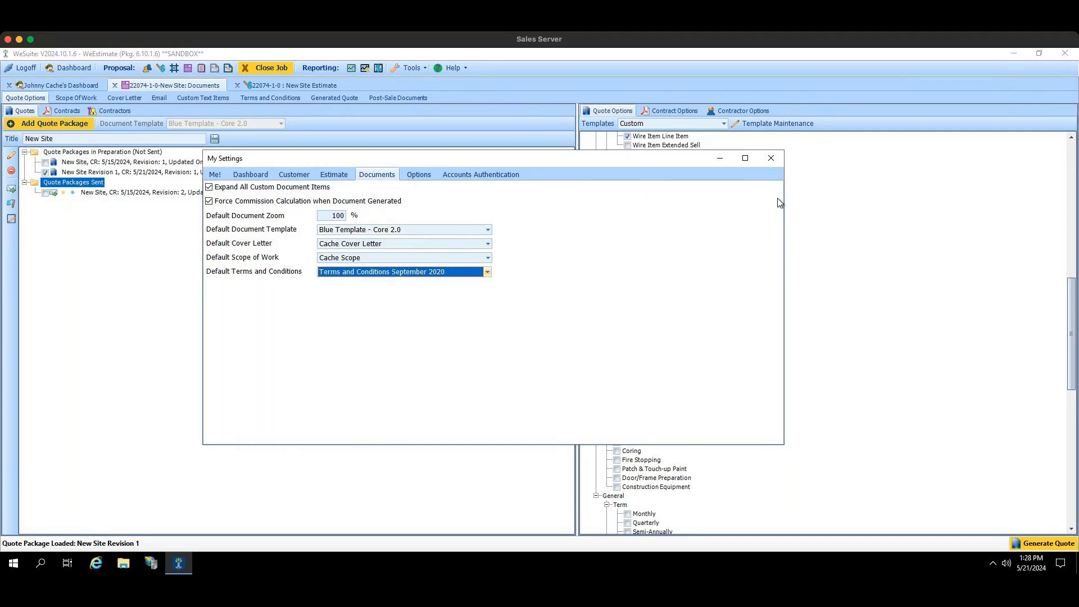
pyautogui.click(771, 158)
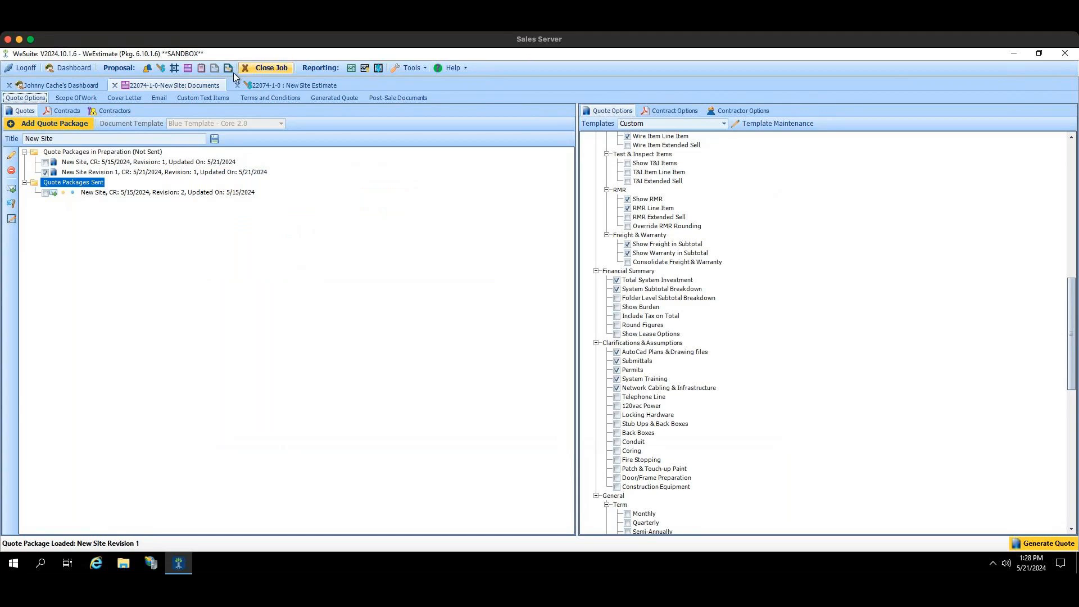
# Step: On the dashboard, copy job J1 New Site Bid of the Steve's Swimwear project and paste it into that project's Jobs
pyautogui.click(91, 86)
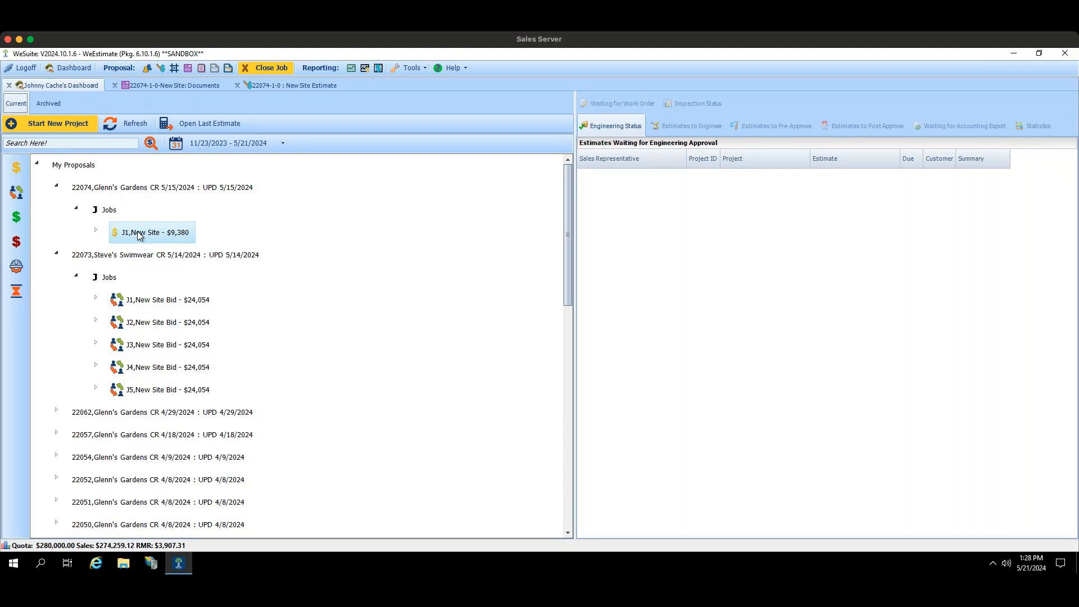
pyautogui.click(134, 307)
pyautogui.rightClick(134, 307)
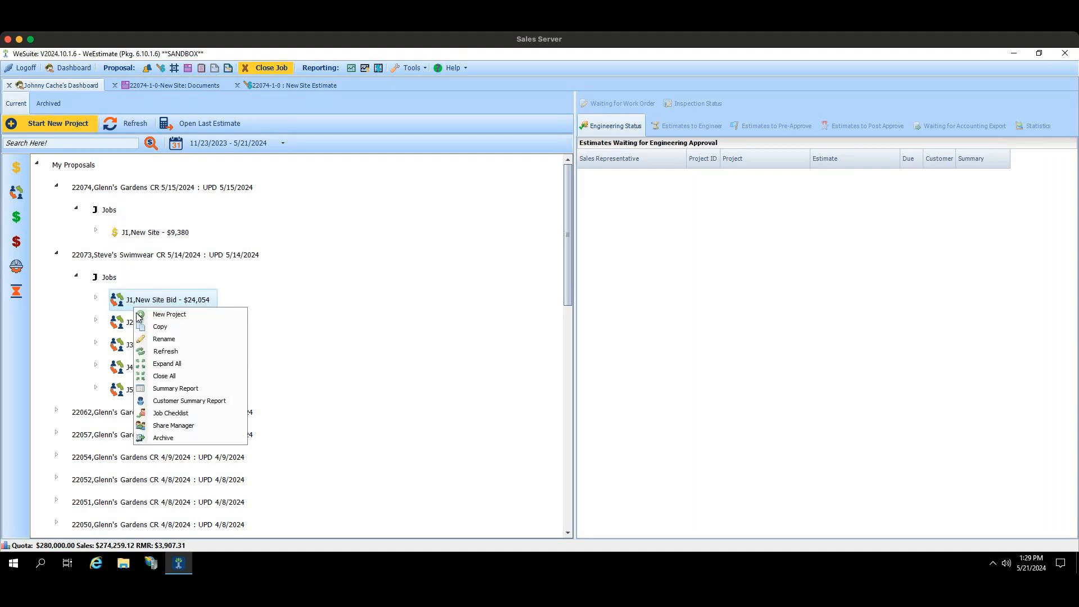
pyautogui.click(145, 328)
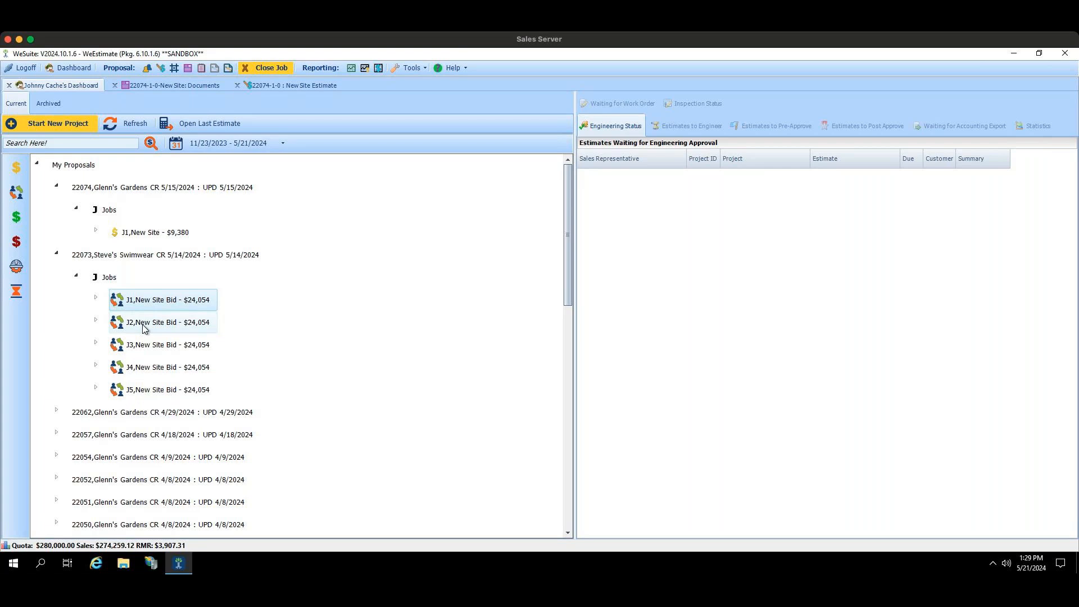
pyautogui.rightClick(136, 301)
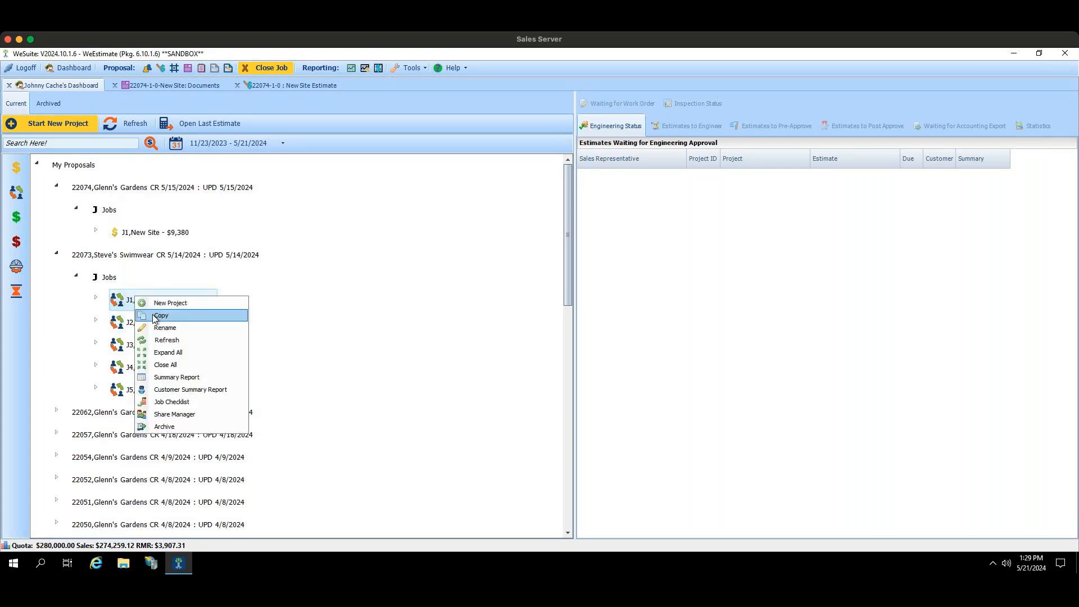
pyautogui.click(152, 313)
pyautogui.rightClick(103, 278)
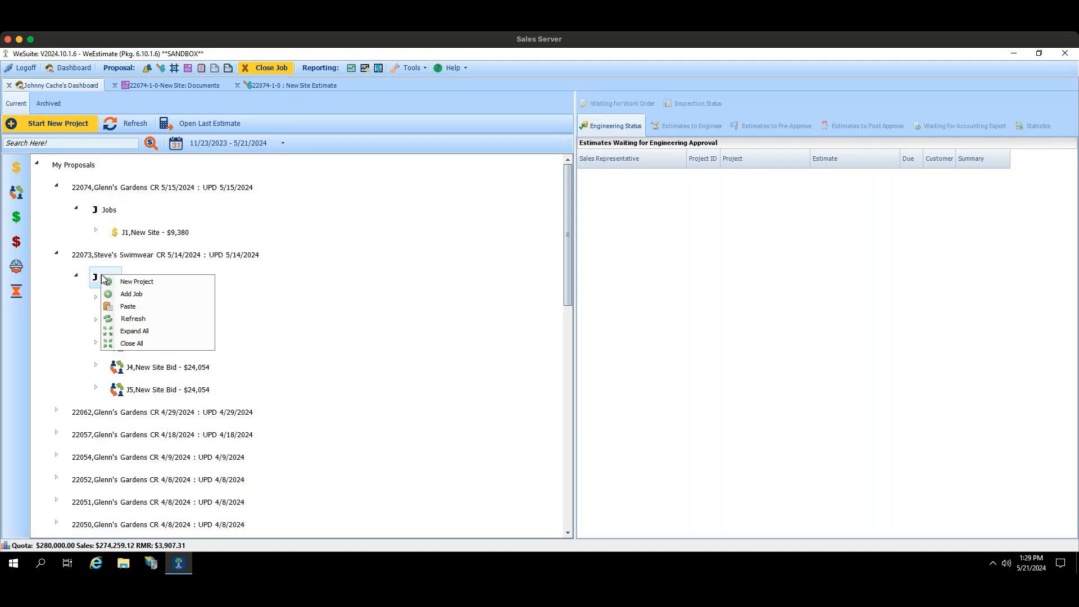
pyautogui.click(125, 307)
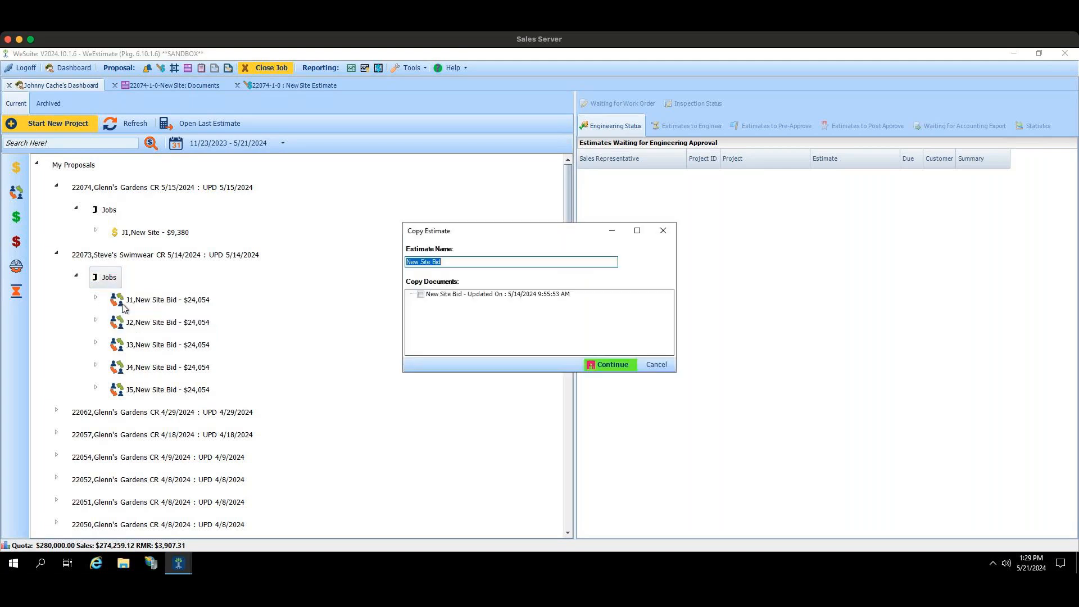
# Step: Include the New Site Bid document in the estimate copy, complete it, and expand the Steve's Swimwear project to check its jobs
pyautogui.click(424, 299)
pyautogui.click(420, 293)
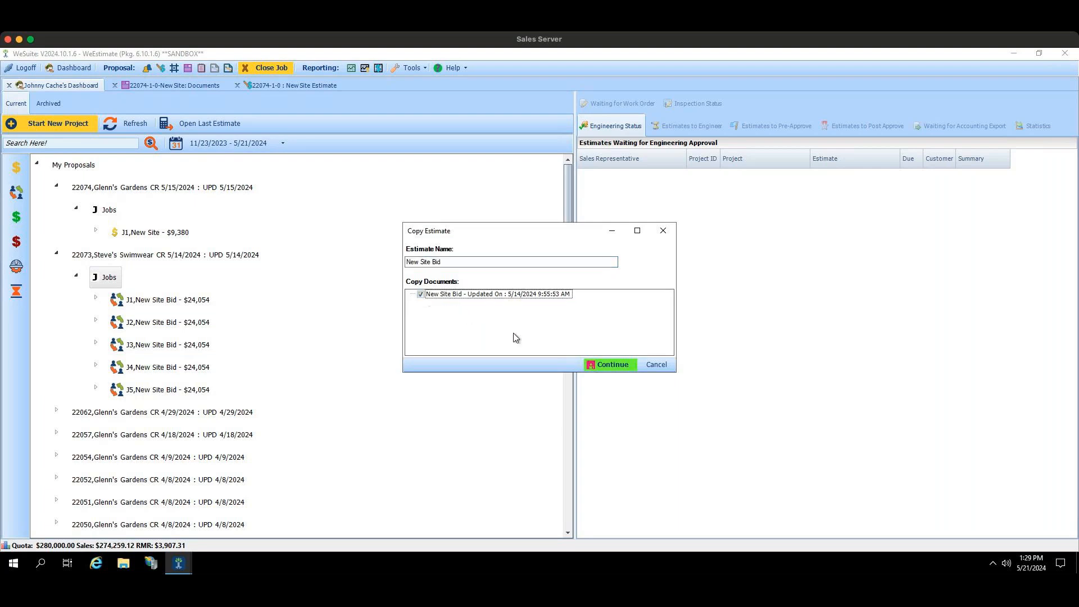
pyautogui.click(612, 364)
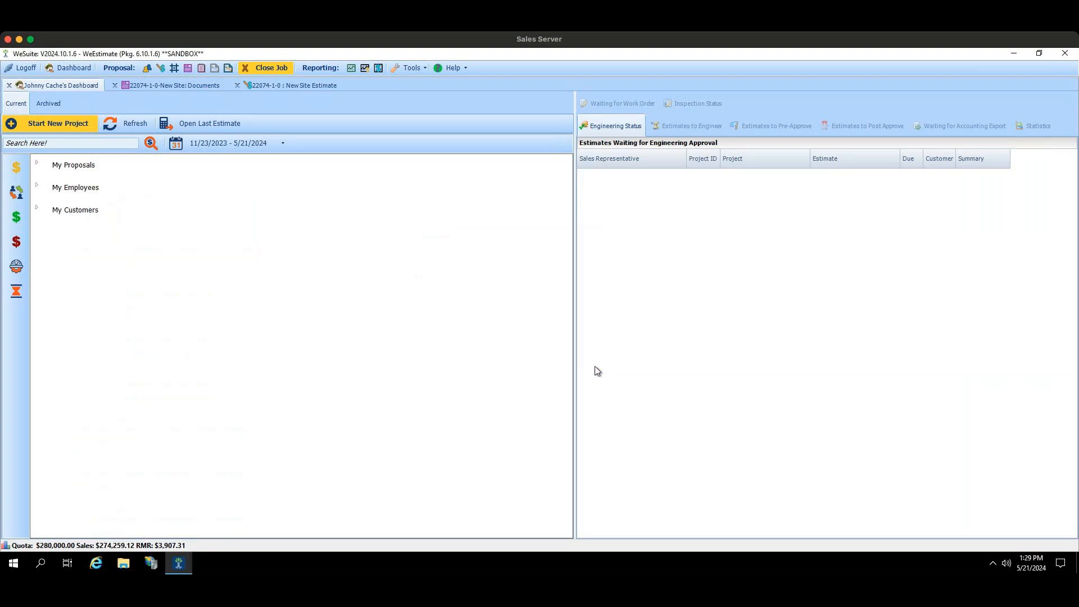
pyautogui.click(37, 163)
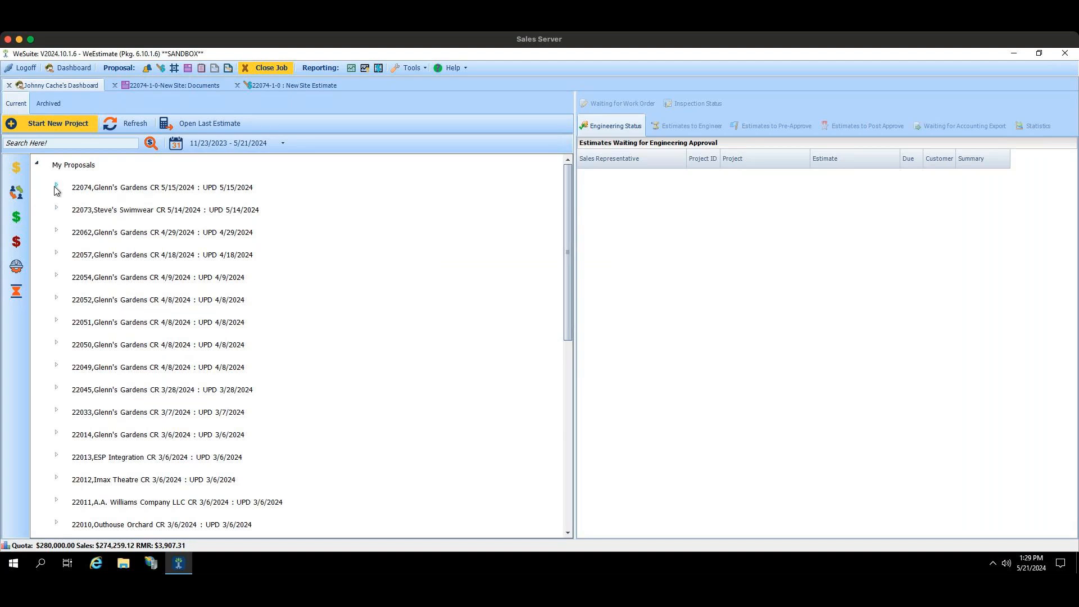
pyautogui.click(57, 186)
pyautogui.click(57, 253)
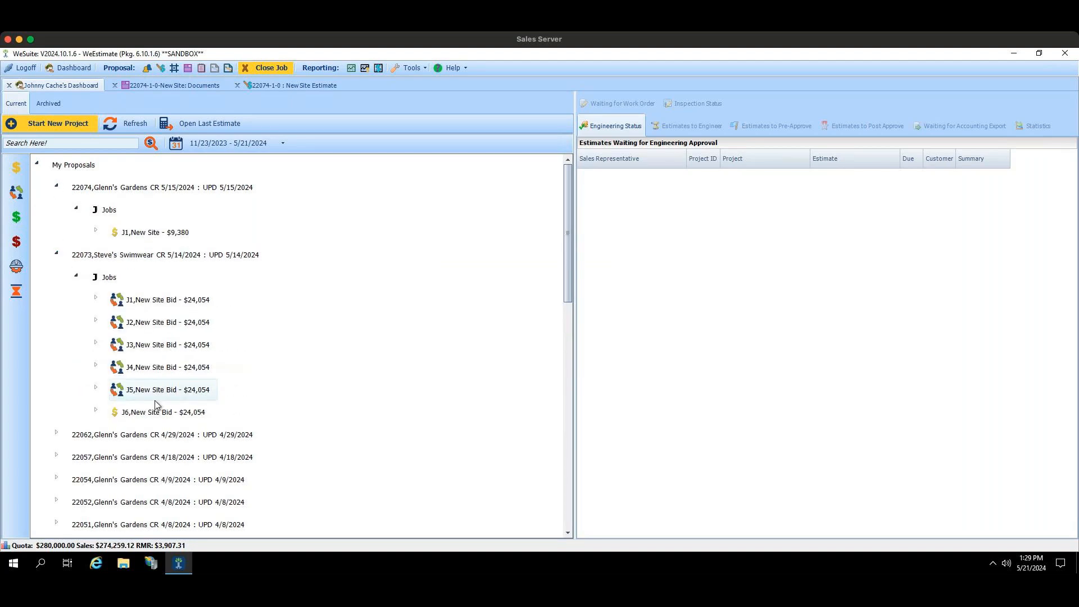
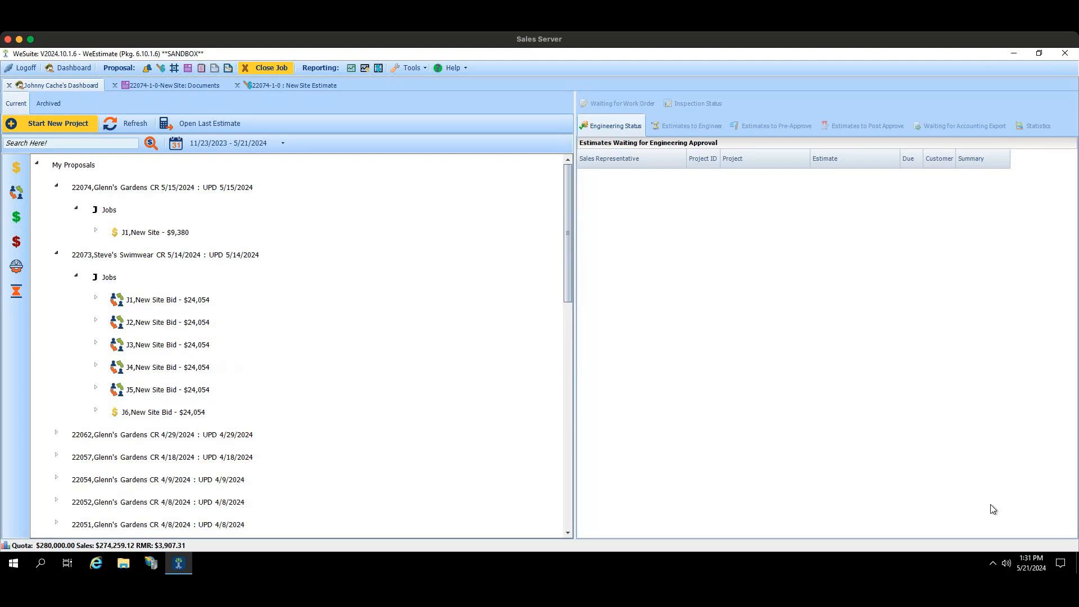
# Step: Close the already open New Site estimate and reopen it from job J1 of the Glenn's Gardens project
pyautogui.doubleClick(189, 243)
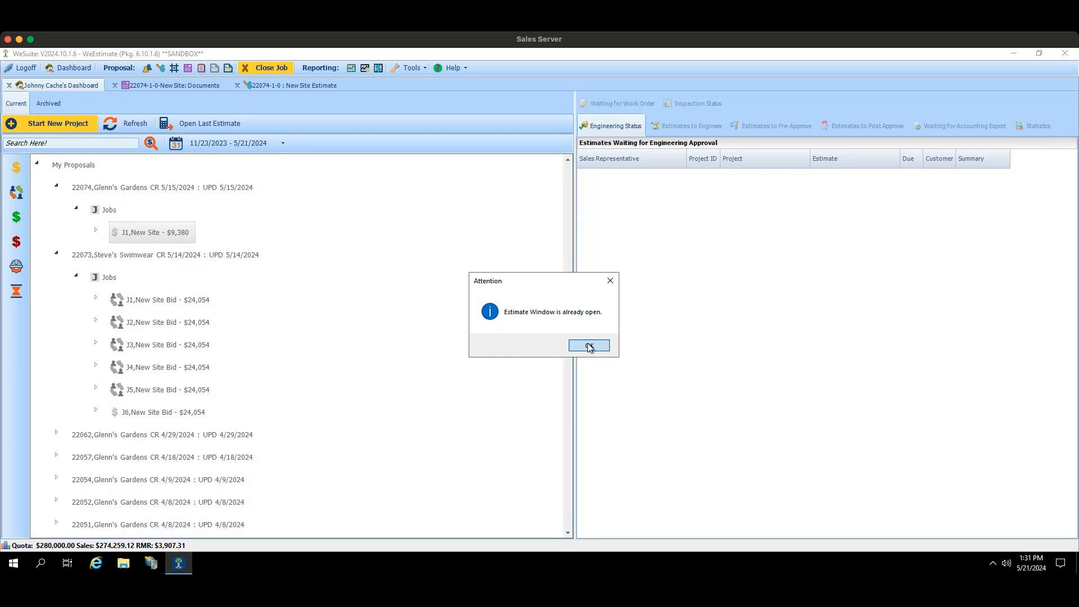
pyautogui.click(589, 346)
pyautogui.click(237, 85)
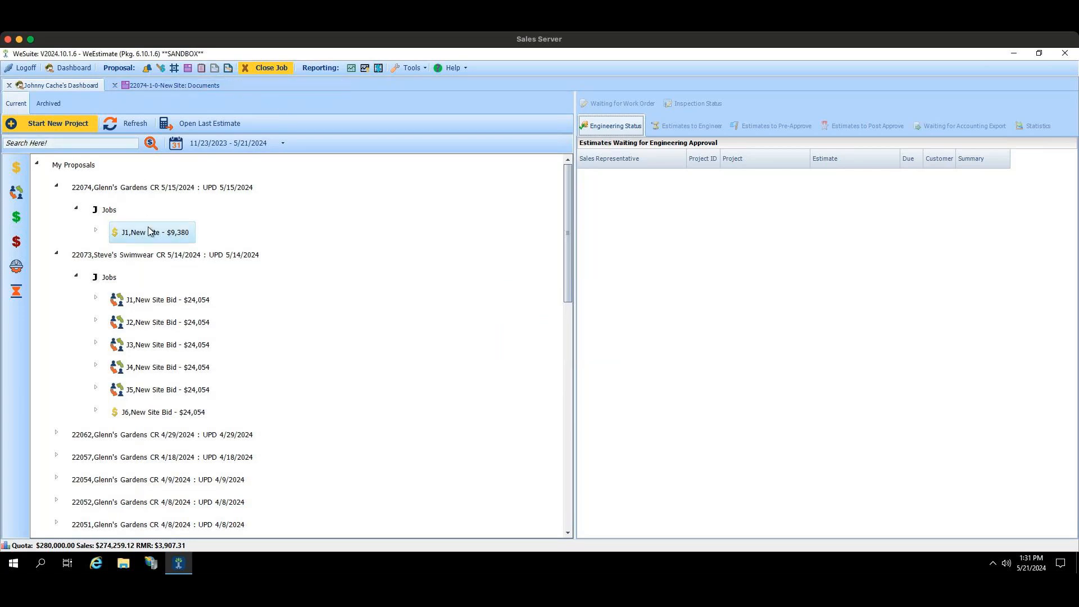
pyautogui.doubleClick(149, 230)
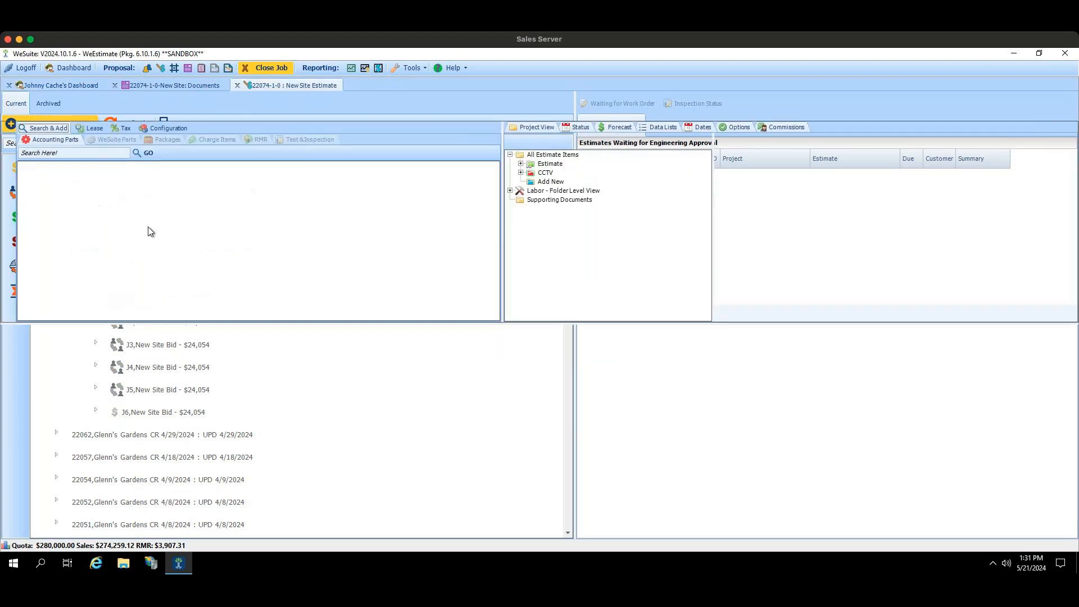
# Step: Expand the parts of the Estimate and CCTV folders in the project view and list the CCTV parts
pyautogui.doubleClick(546, 163)
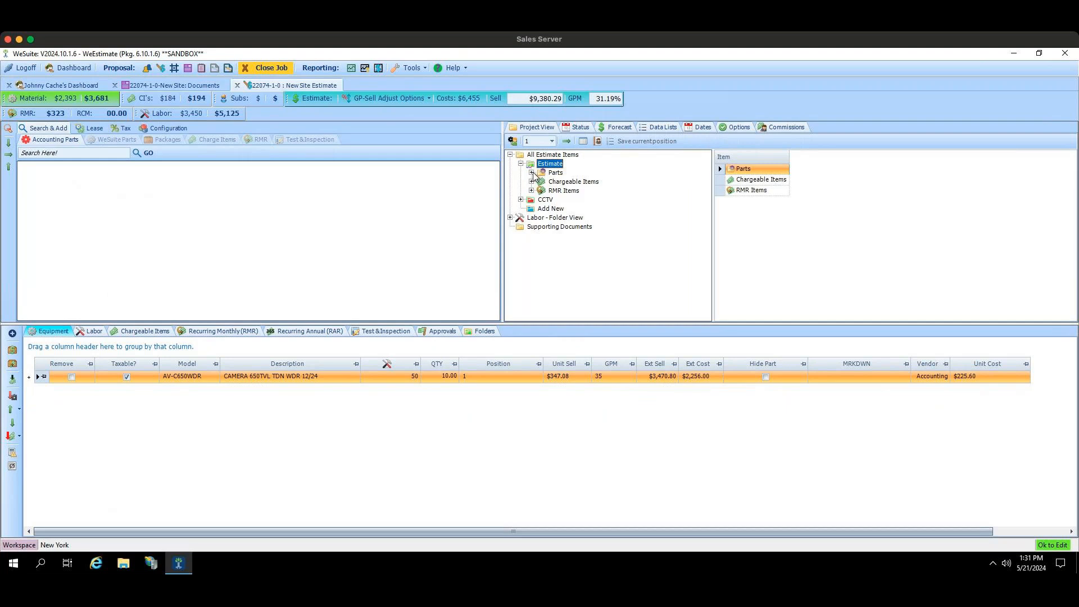
pyautogui.click(532, 172)
pyautogui.click(521, 208)
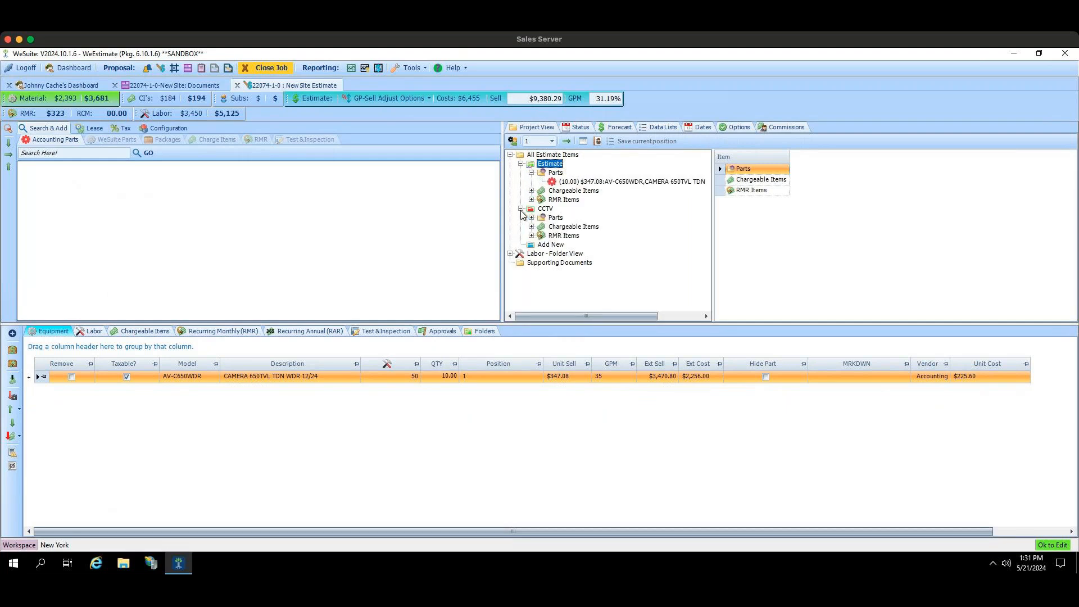
pyautogui.click(532, 218)
pyautogui.click(555, 218)
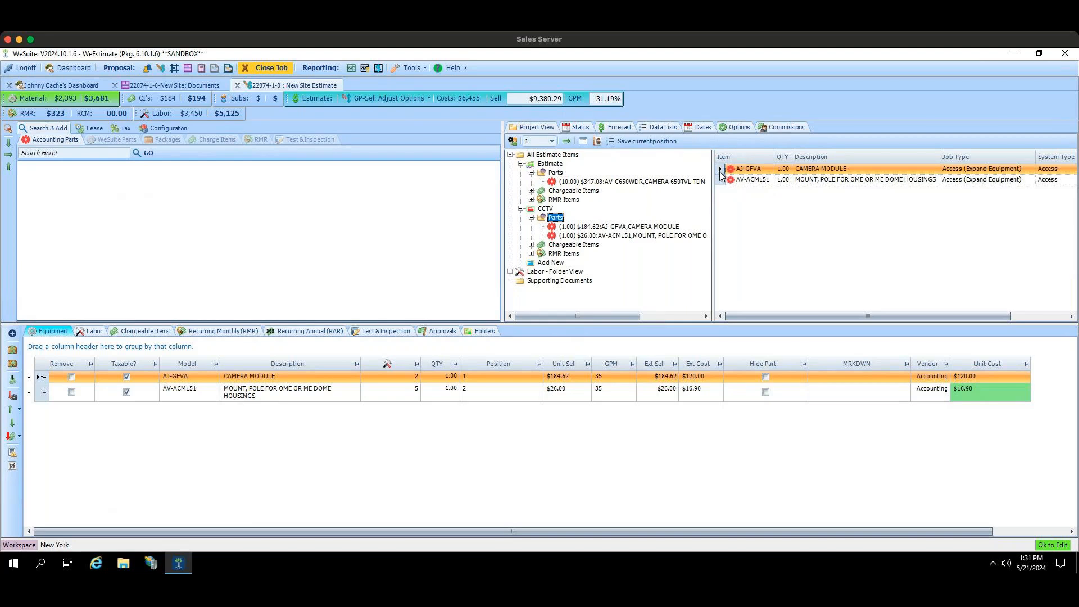
# Step: Reorder the CCTV parts so the AJ-GFVA camera module comes after the AV-ACM151 pole mount, and check its position number
pyautogui.moveTo(720, 174)
pyautogui.mouseDown()
pyautogui.moveTo(721, 184)
pyautogui.moveTo(720, 169)
pyautogui.mouseUp()
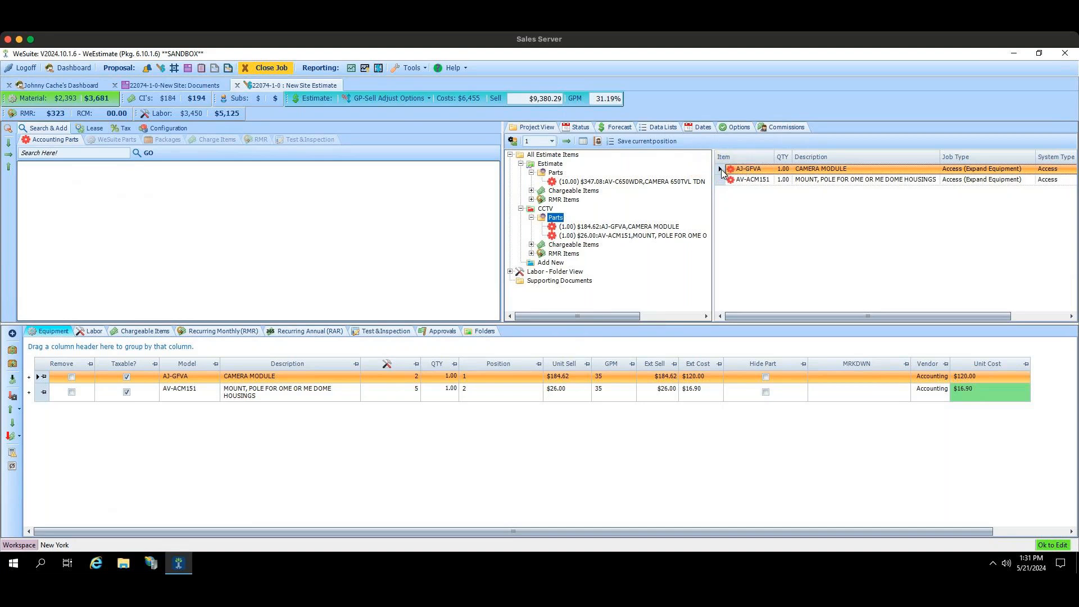
pyautogui.moveTo(721, 173); pyautogui.dragTo(721, 183)
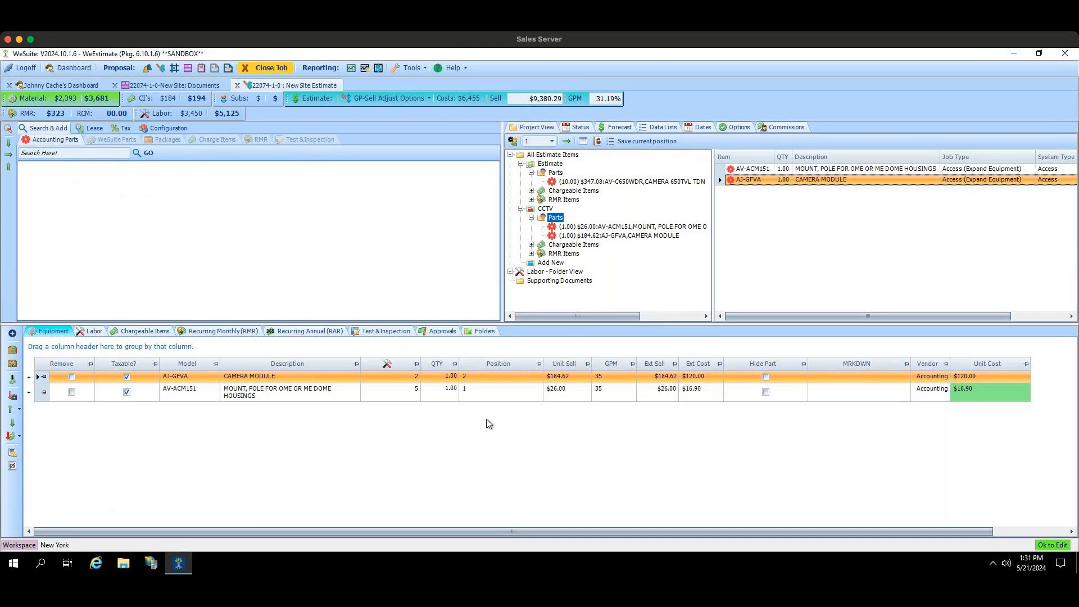
pyautogui.click(468, 377)
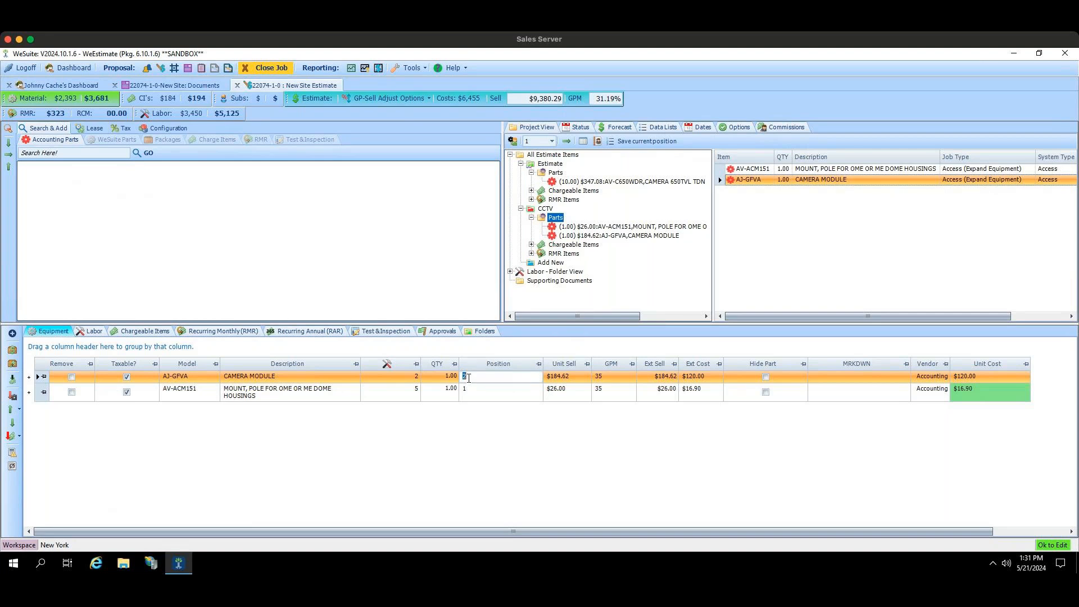
pyautogui.click(793, 266)
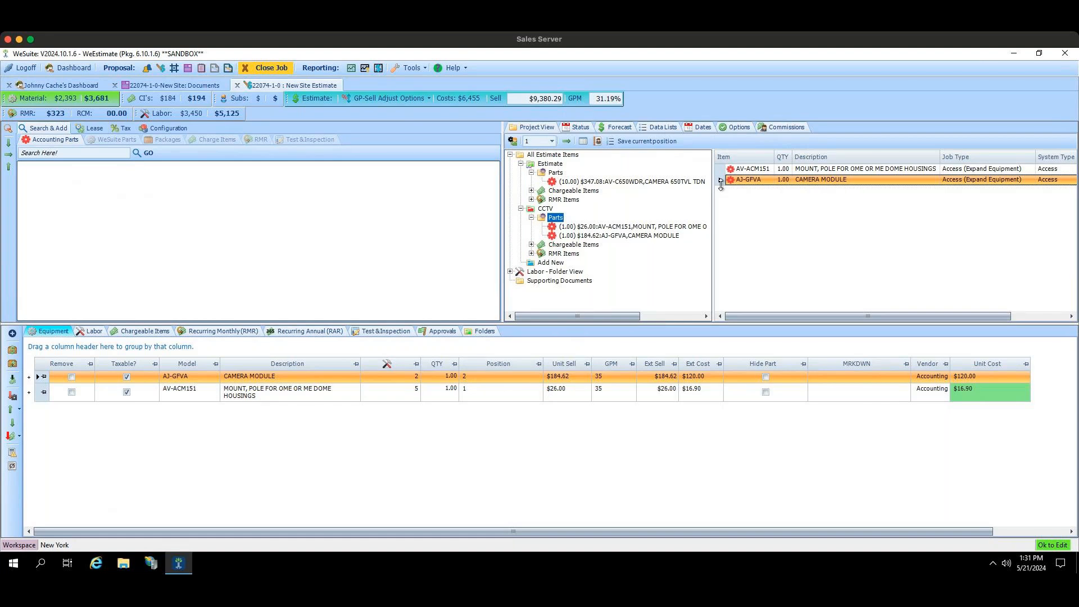
pyautogui.moveTo(721, 184); pyautogui.dragTo(722, 182)
# Step: Add Deposit to the displayed estimate totals and set the deposit amount to $2,500.00
pyautogui.rightClick(684, 111)
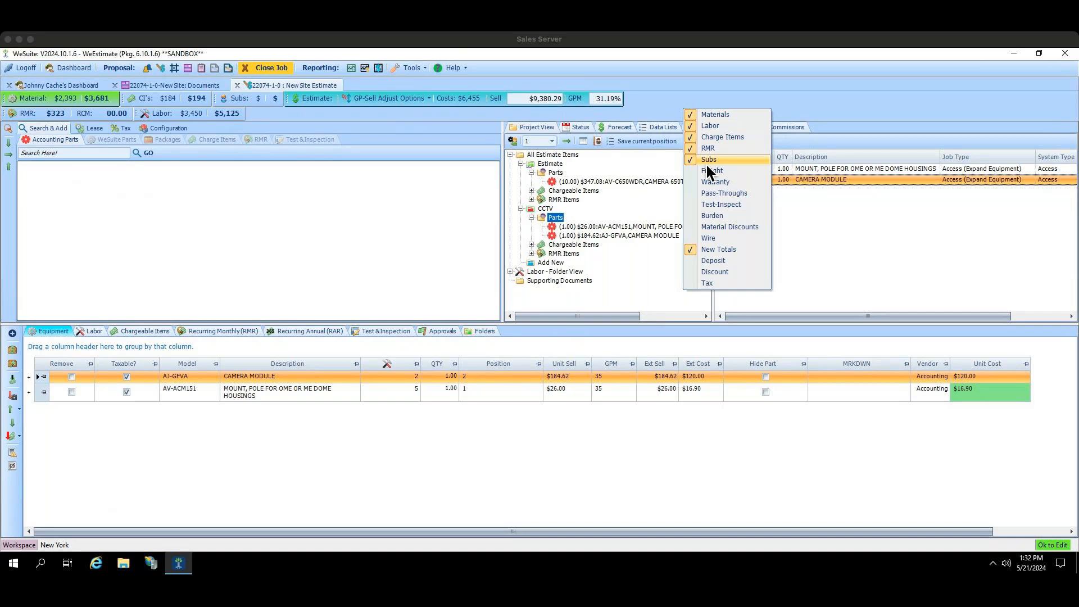
pyautogui.click(713, 261)
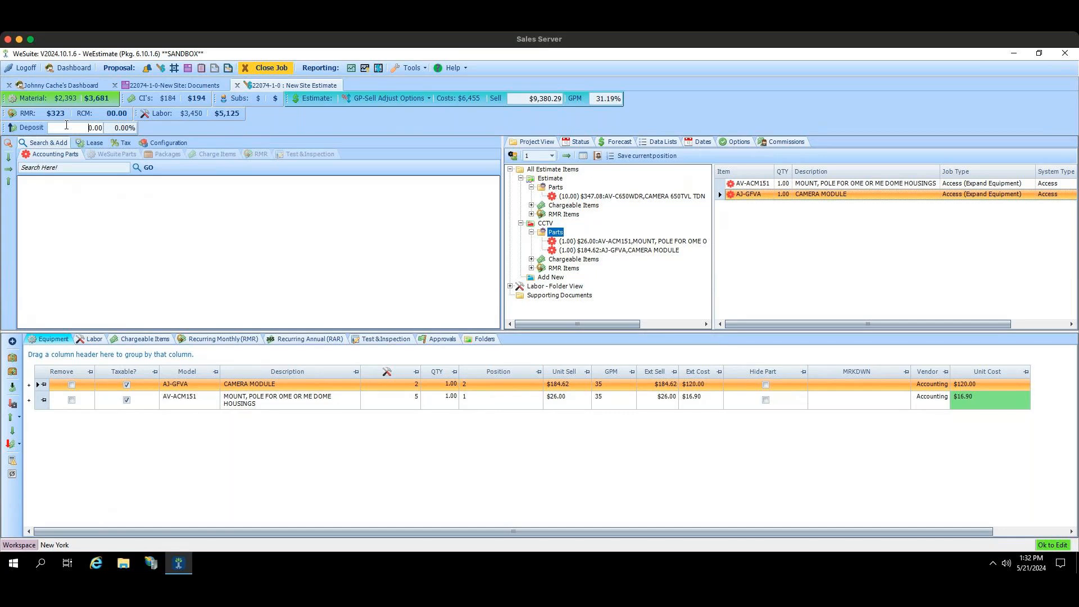
pyautogui.write('25')
pyautogui.write('0')
pyautogui.press('.')
pyautogui.press('Tab')
# Step: Check the General deposit options in the New Site quote documents, then reset the estimate's deposit amount to 0
pyautogui.click(204, 85)
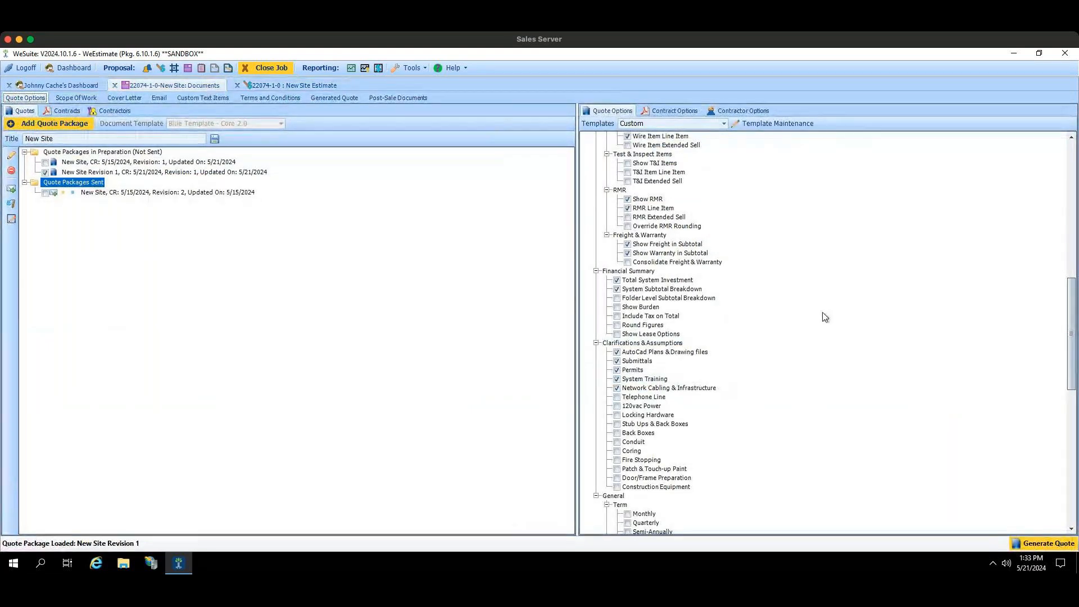
pyautogui.moveTo(1070, 335); pyautogui.dragTo(1076, 418)
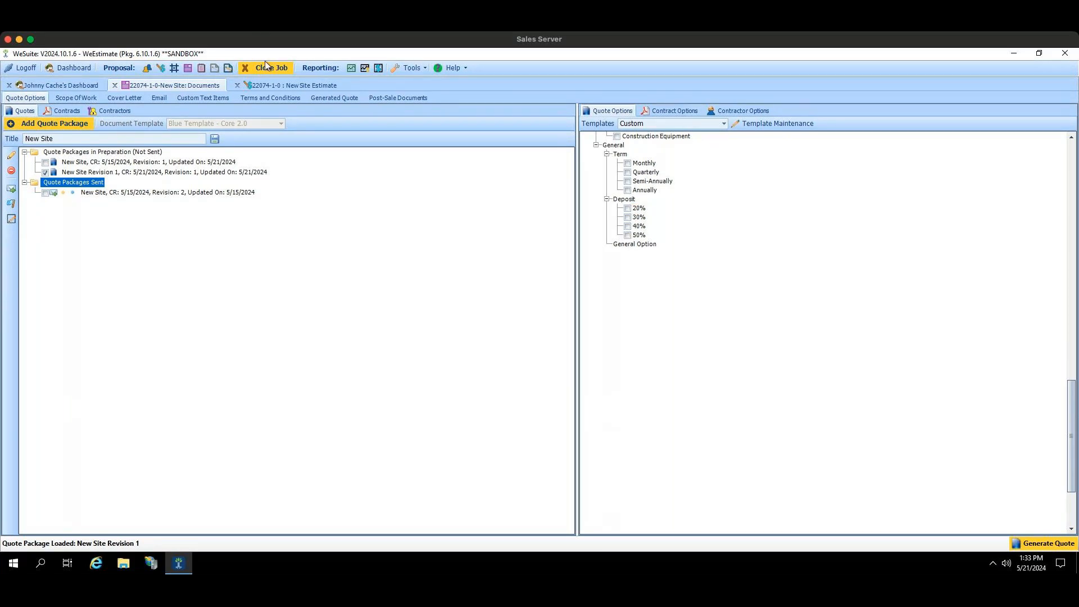
pyautogui.click(267, 85)
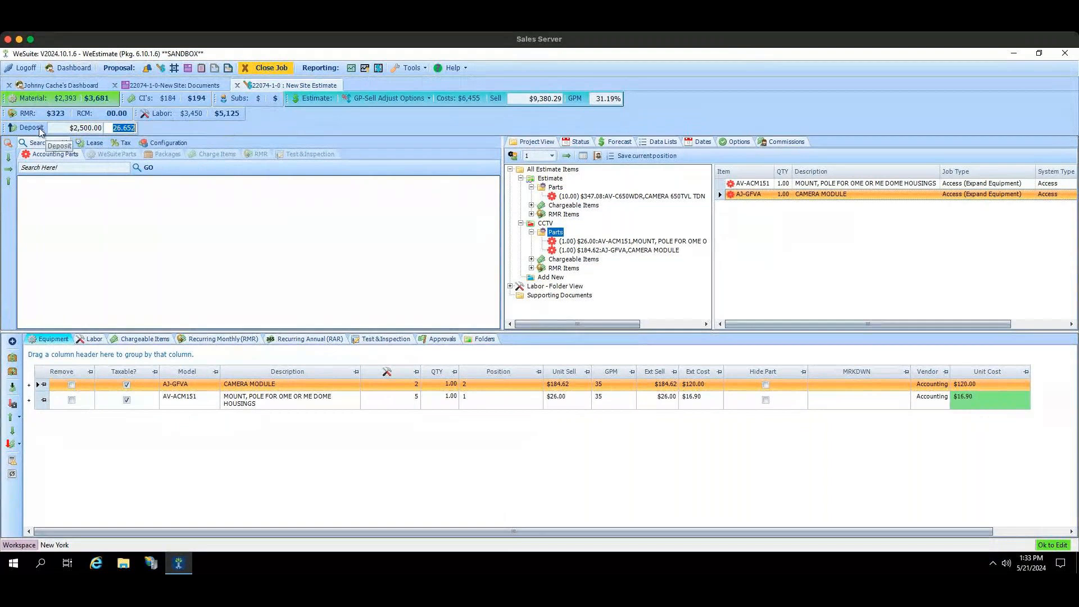
pyautogui.moveTo(60, 129); pyautogui.dragTo(120, 133)
pyautogui.write('0')
pyautogui.press('Tab')
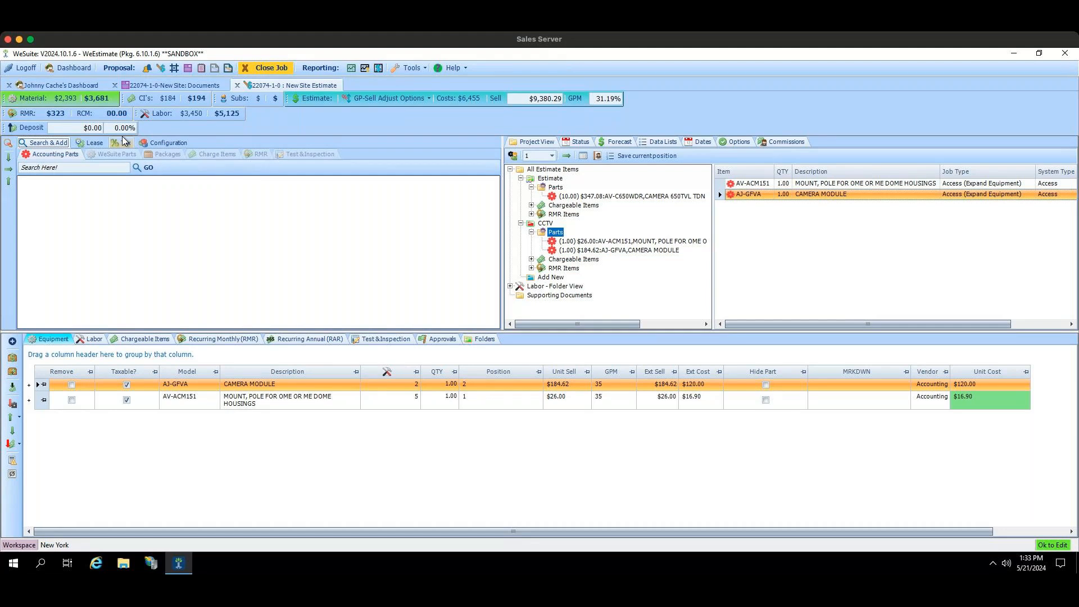
# Step: In the New Site Revision 1 quote options, try the deposit percentages and leave only 50% selected
pyautogui.click(192, 90)
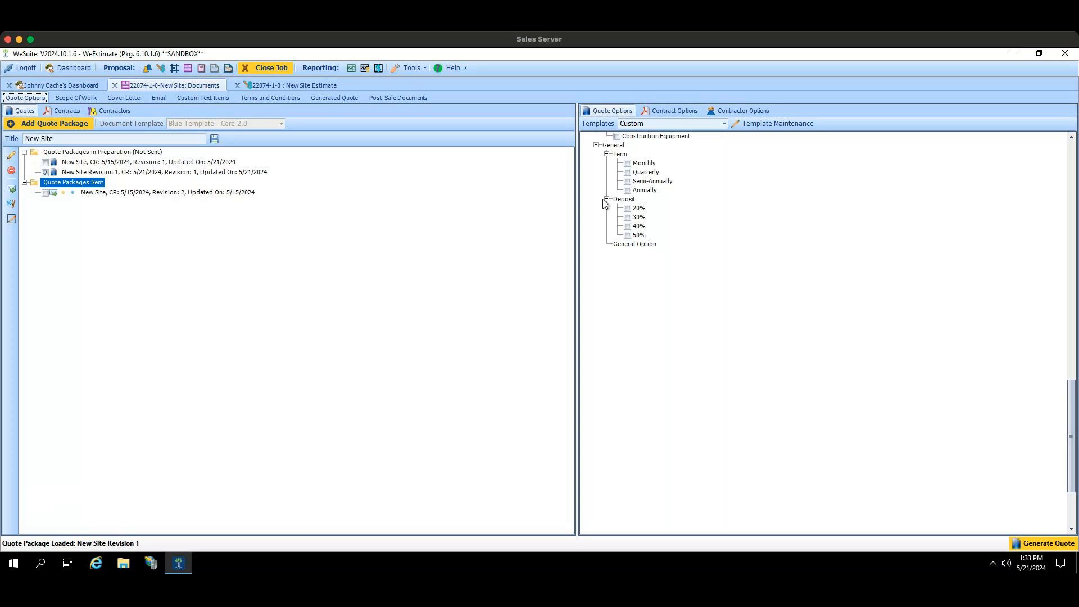
pyautogui.click(627, 208)
pyautogui.click(627, 217)
pyautogui.click(628, 227)
pyautogui.click(627, 234)
pyautogui.click(628, 226)
pyautogui.click(628, 217)
pyautogui.click(627, 208)
pyautogui.click(628, 226)
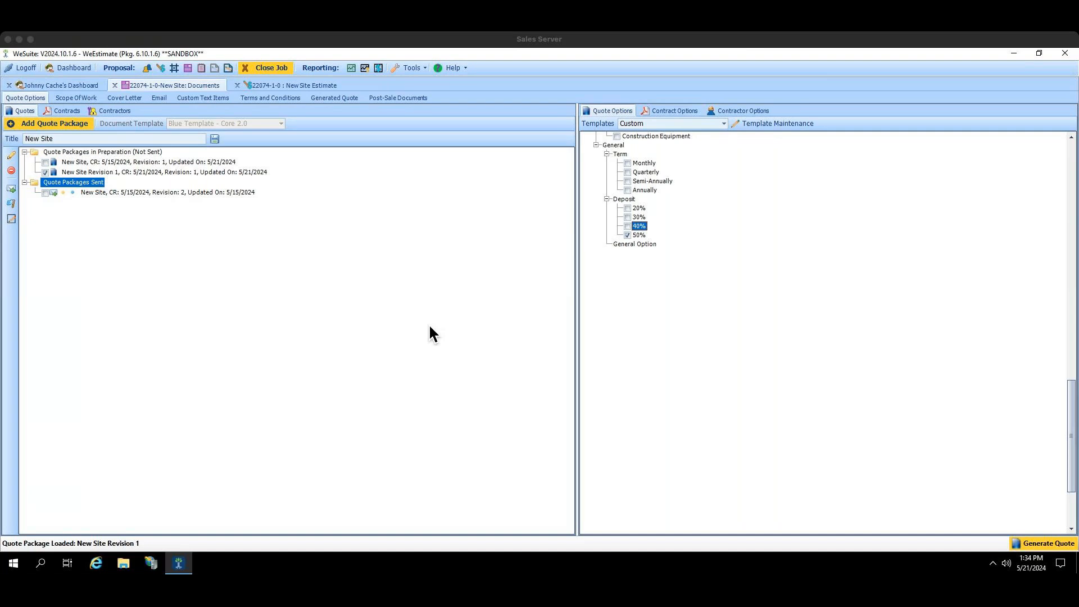
# Step: In the Parts Editor, search for "camera" and enable the Disc setting for part 2GIG-CAM-250PB
pyautogui.click(402, 68)
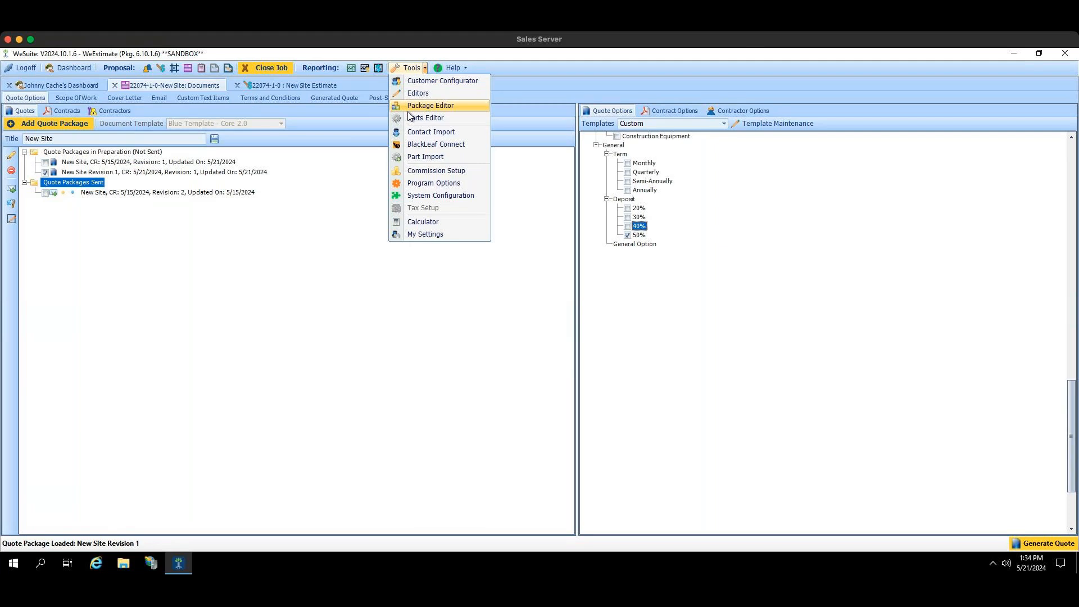
pyautogui.click(409, 116)
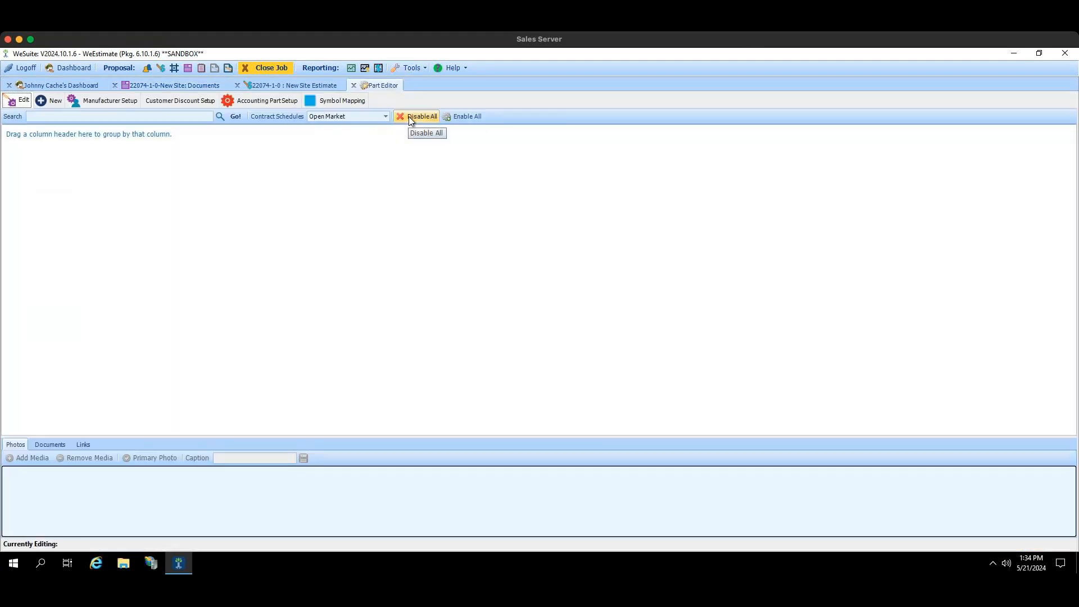
pyautogui.click(58, 115)
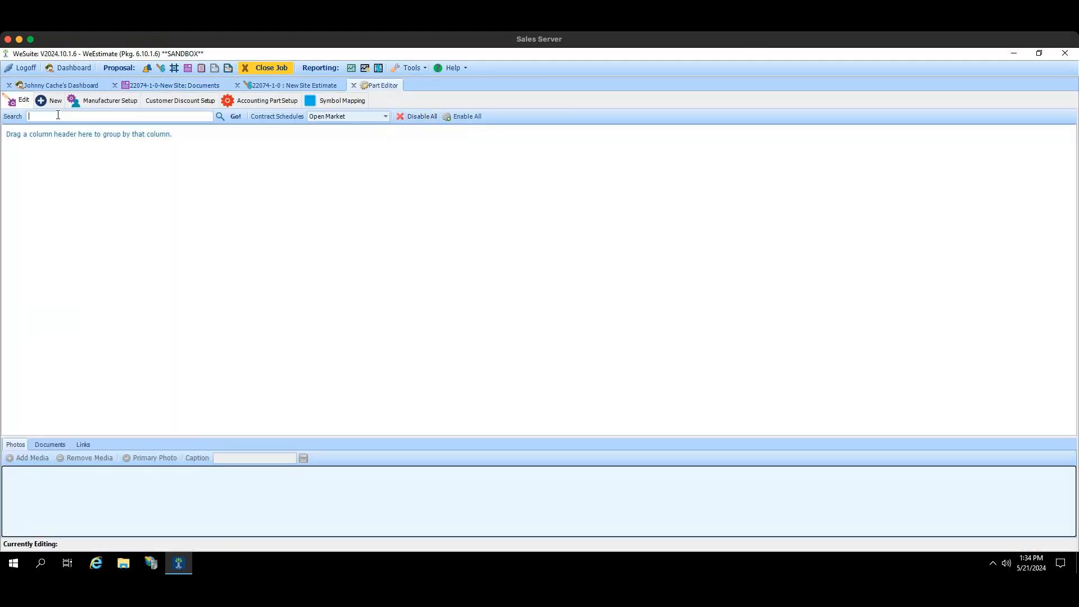
pyautogui.write('camera')
pyautogui.click(86, 248)
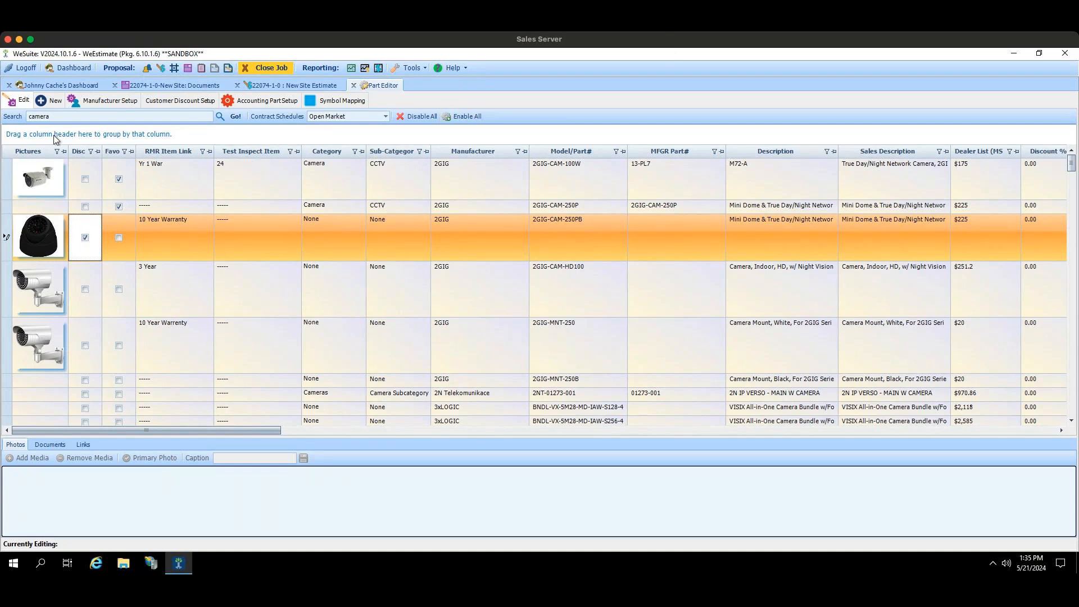
# Step: Return to the New Site estimate, examine the AJ-GFVA camera module's CutSheet detail, and review which totals can be displayed
pyautogui.click(275, 85)
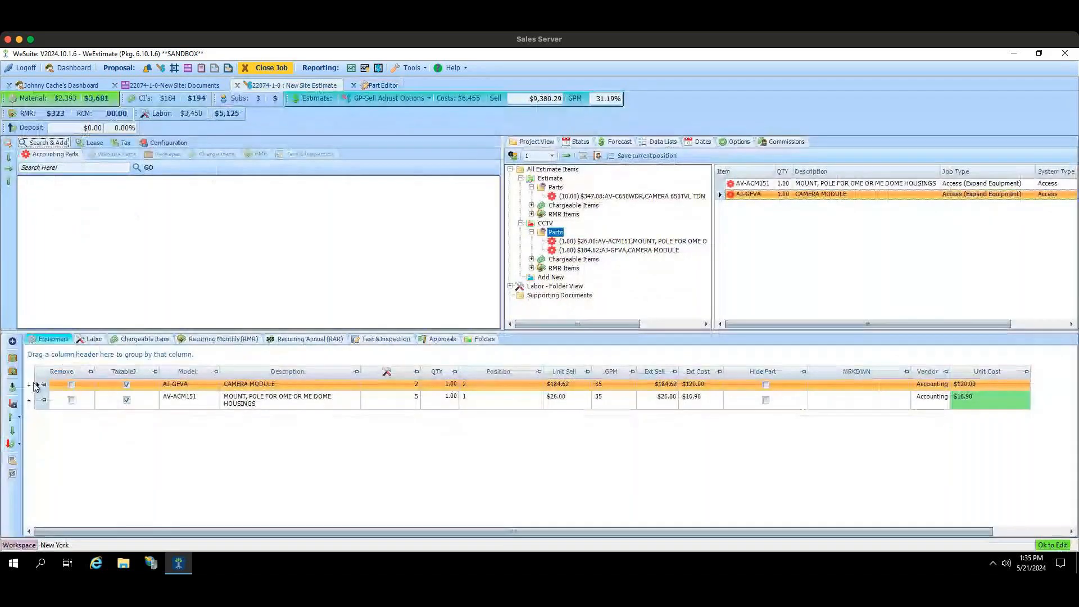
pyautogui.click(29, 385)
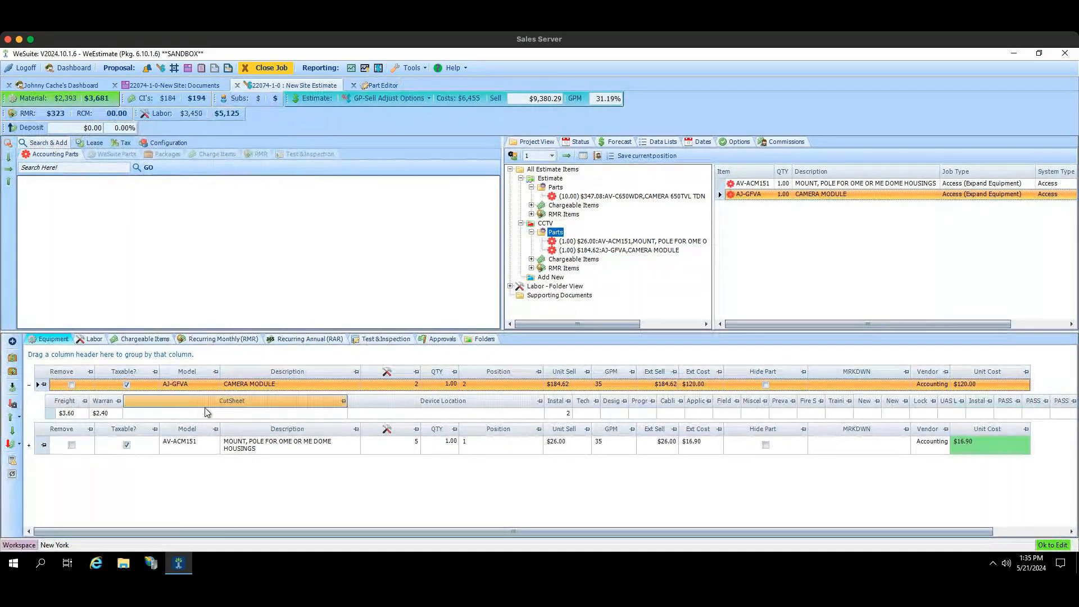
pyautogui.click(236, 413)
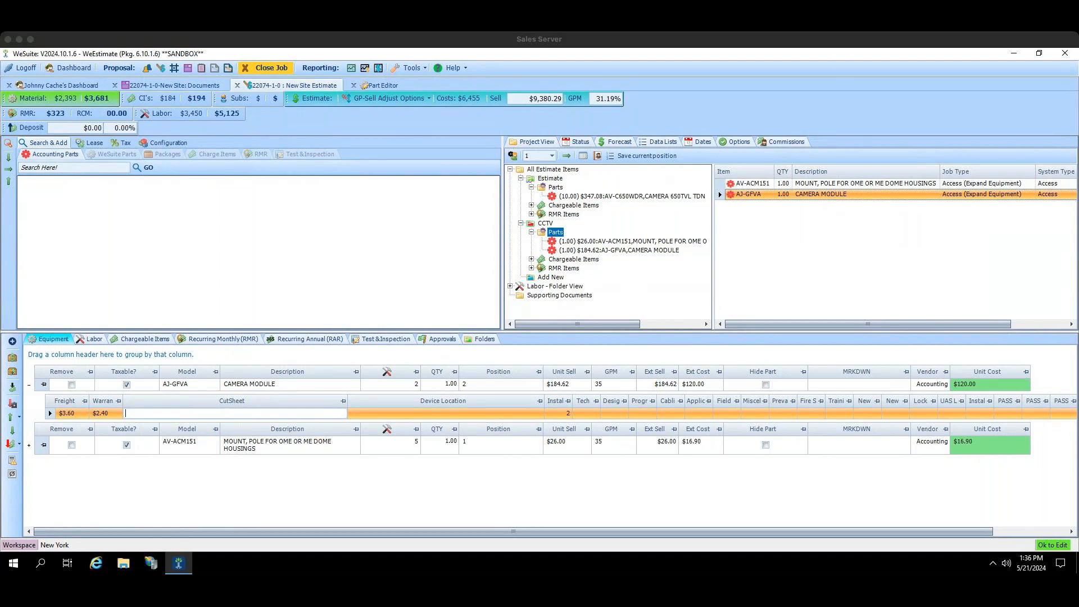
pyautogui.rightClick(682, 105)
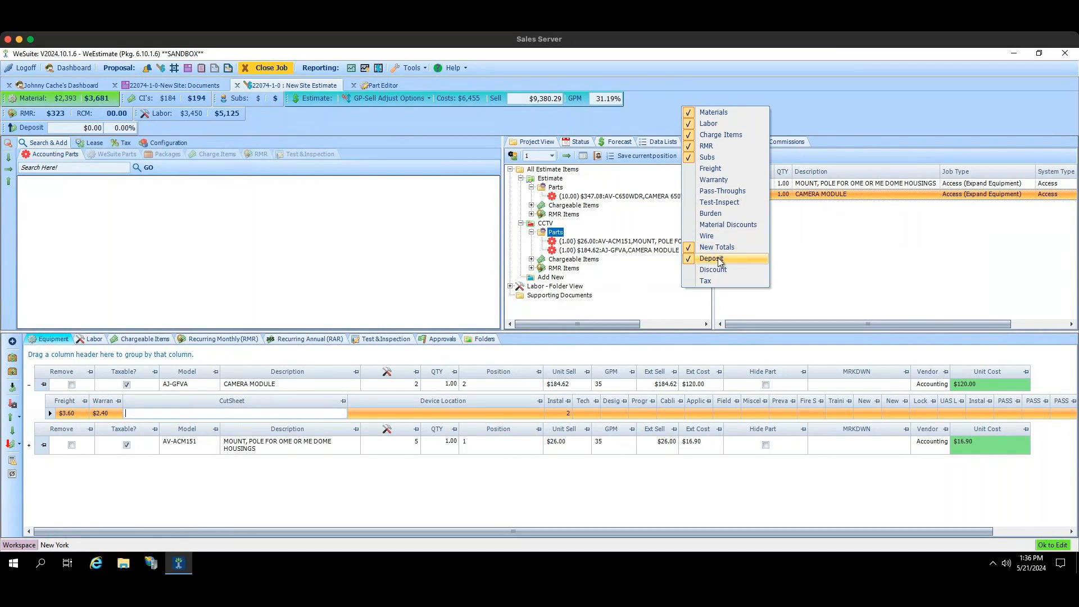
pyautogui.click(19, 129)
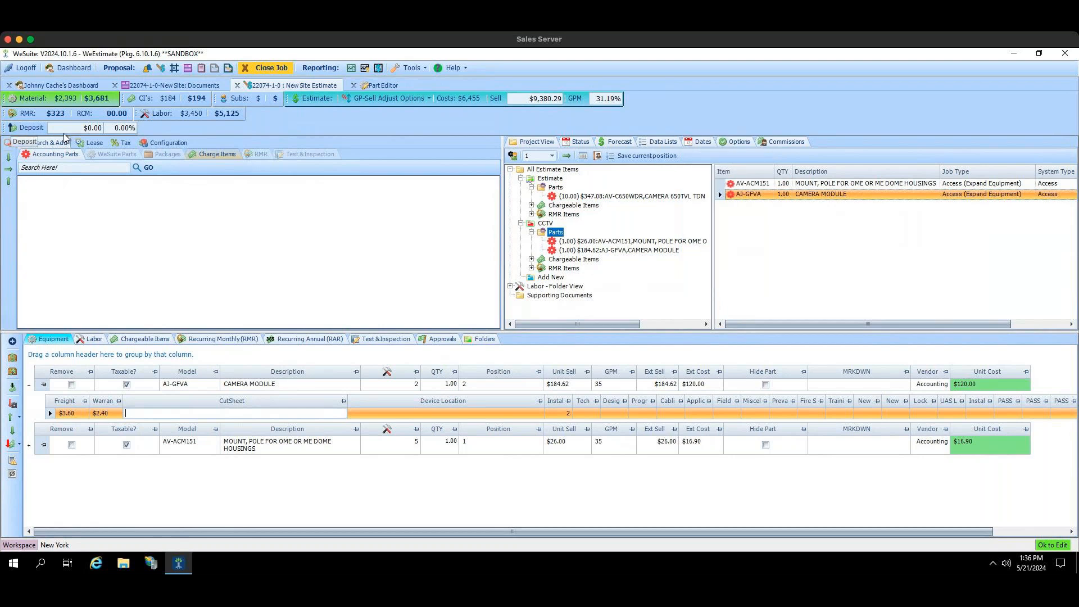